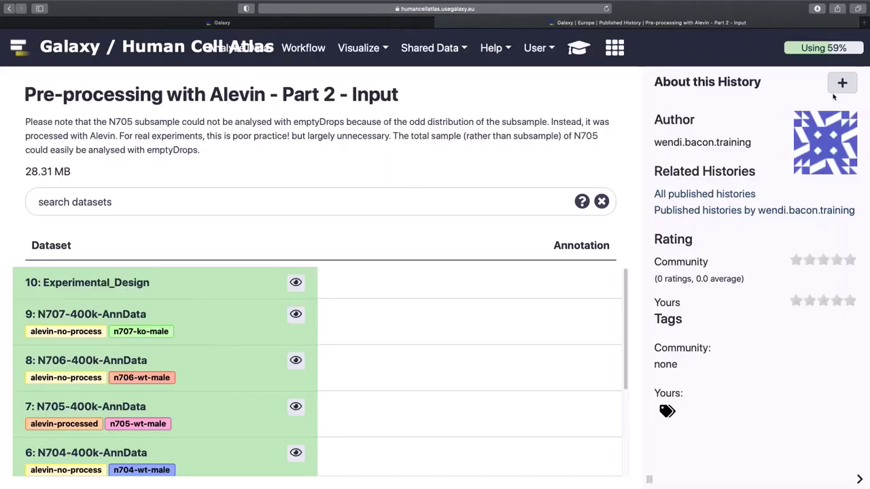
Import the published history under the title "Pre-processing with Alevin - Part 2 - Tutorial walkthrough".
left_click(841, 83)
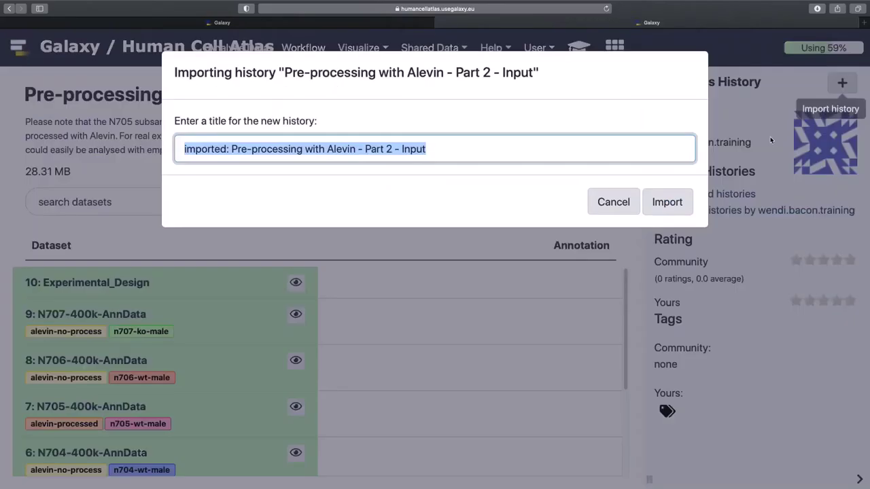
left_click(249, 149)
left_click_drag(231, 149, 159, 149)
key("BackSpace")
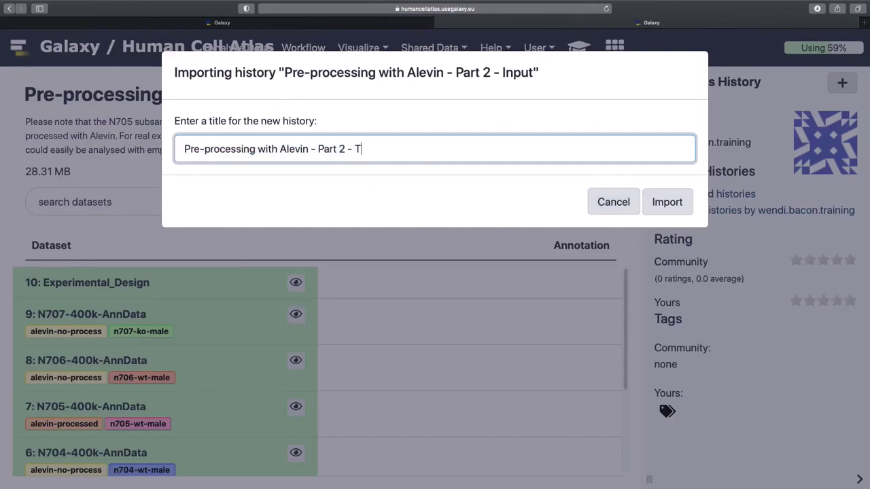
type("walkth")
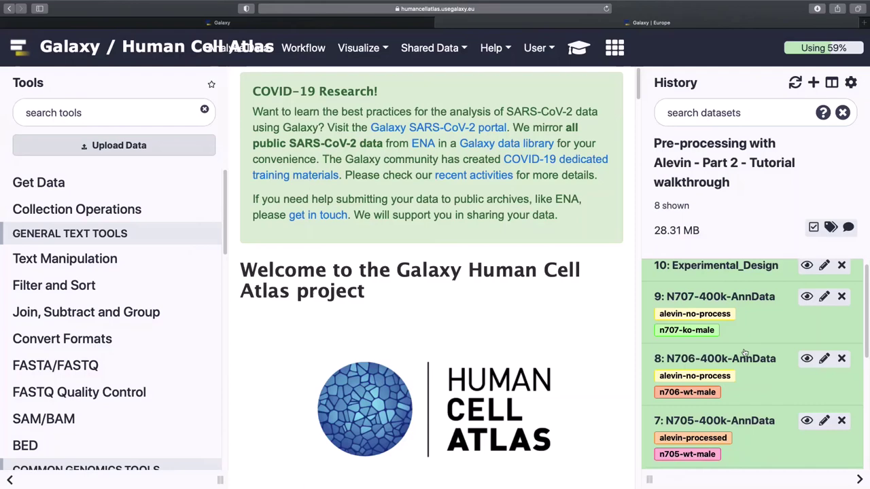
Examine the details of the N707-400k-AnnData dataset in the history, including its format and AnnData summary, and collapse it again.
scroll(740, 333, "up", 5)
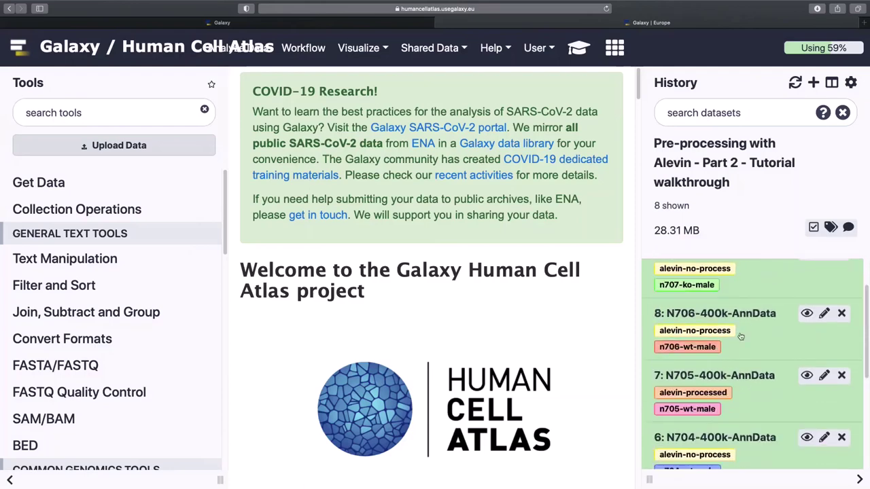
left_click(714, 307)
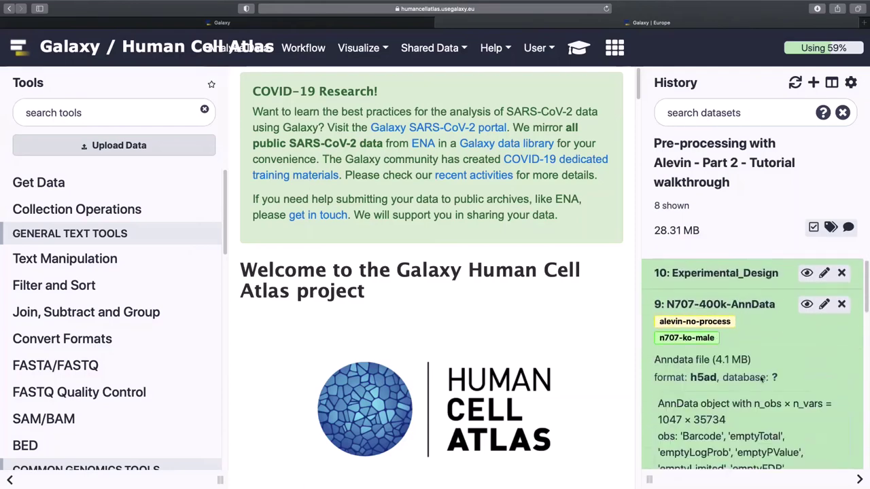
scroll(786, 420, "down", 3)
scroll(786, 419, "down", 3)
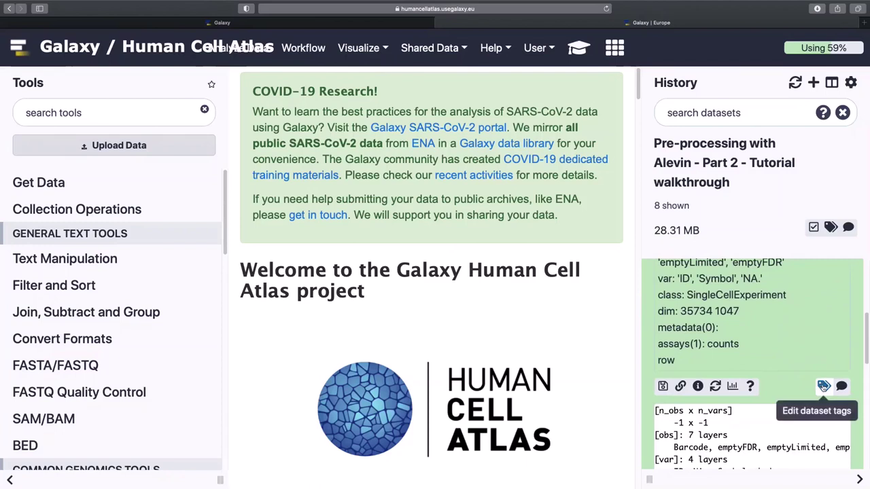
scroll(802, 360, "down", 2)
scroll(747, 320, "up", 5)
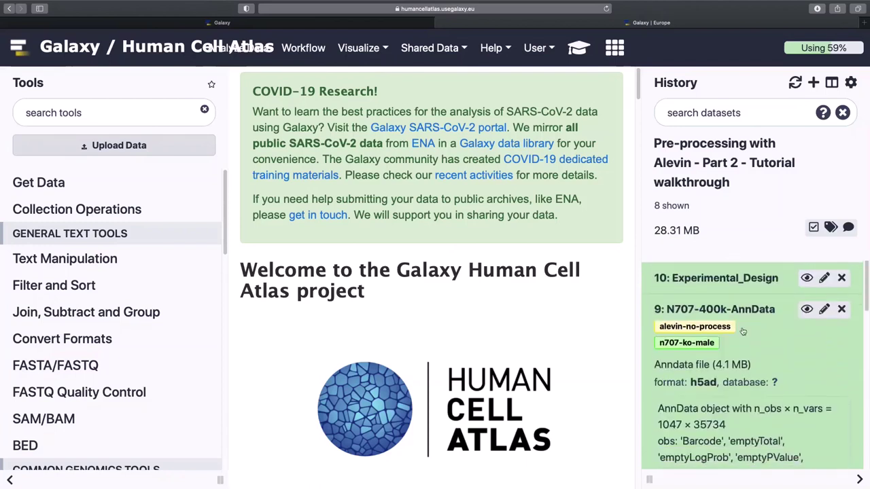
left_click(747, 311)
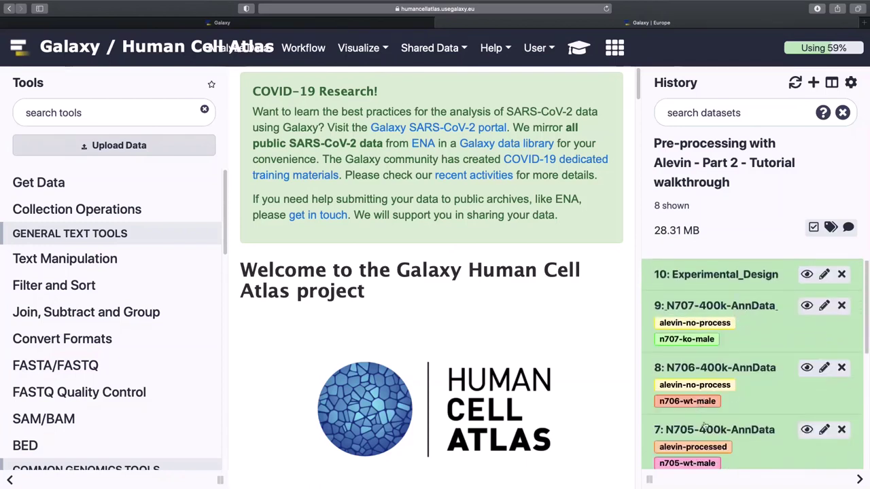
scroll(704, 423, "down", 1)
scroll(703, 423, "up", 1)
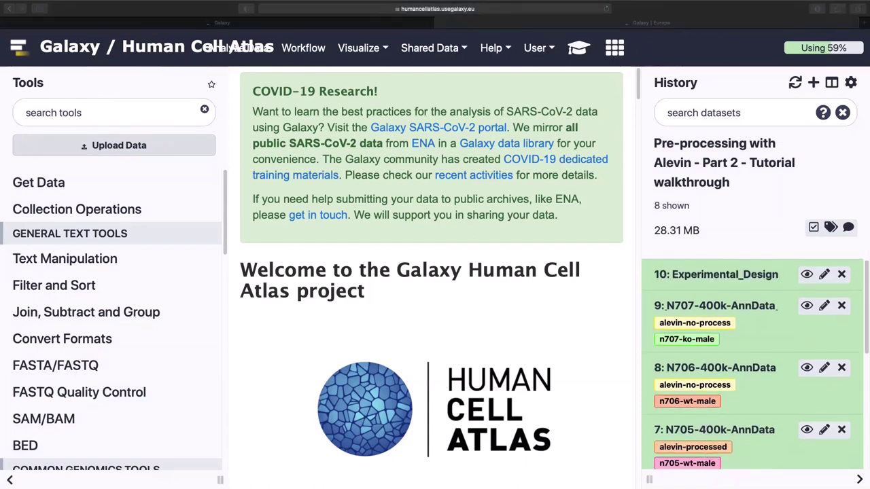
Check the datatype assigned to the N706-400k-AnnData dataset in its editable attributes.
left_click(740, 365)
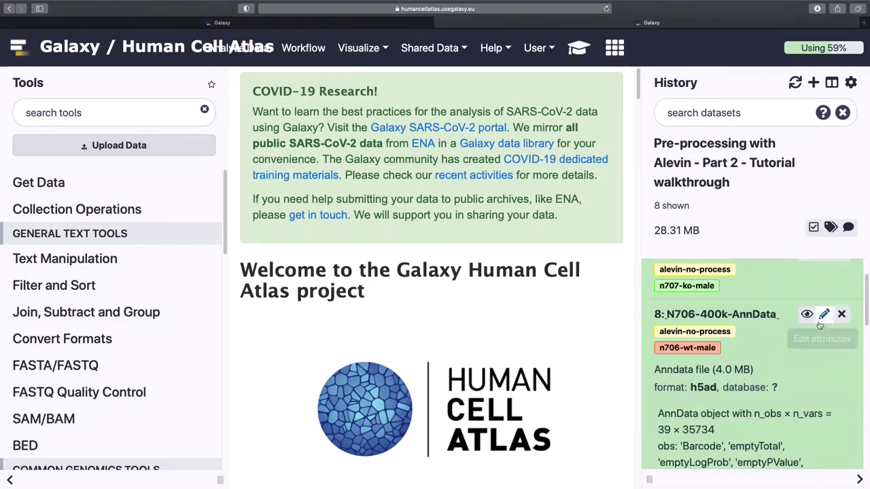
left_click(824, 314)
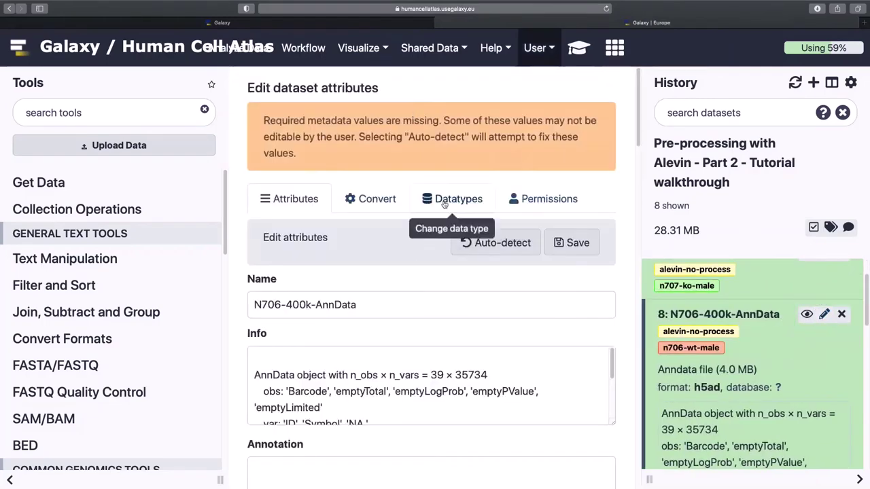
left_click(452, 198)
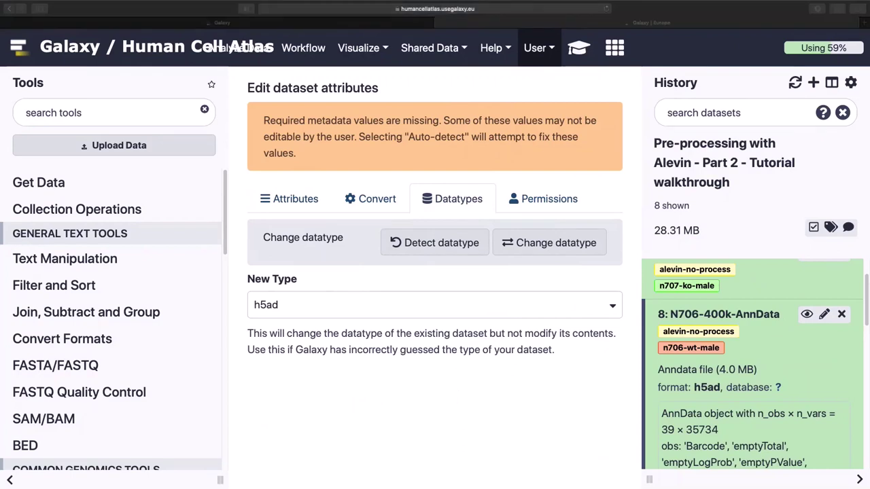
left_click(522, 387)
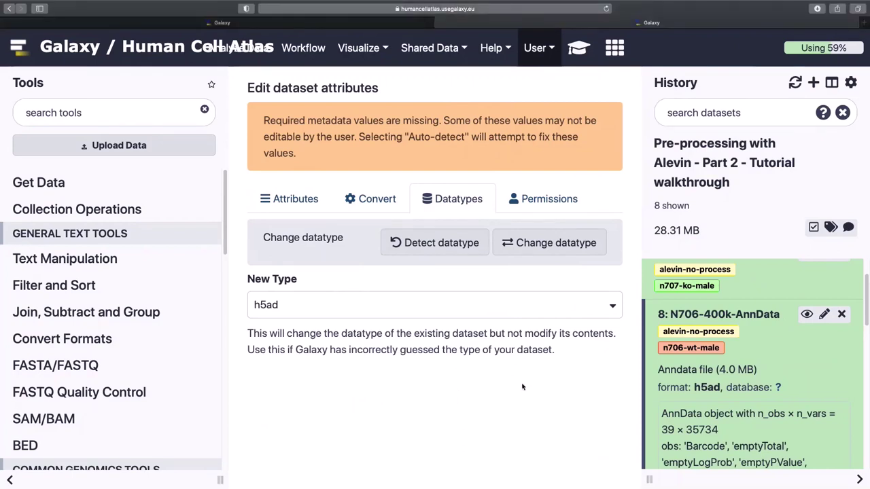
Find the Manipulate AnnData tool and set N701-400k-AnnData as its annotated data matrix.
left_click(174, 113)
type("ma")
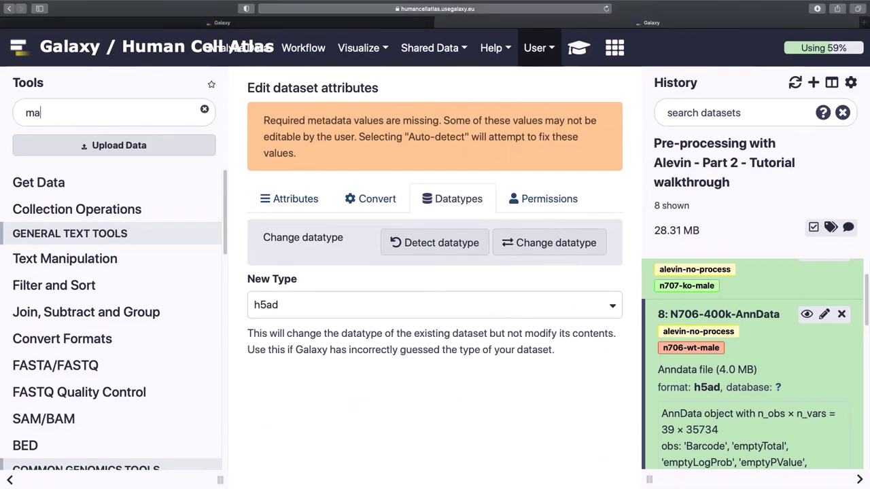
key("BackSpace")
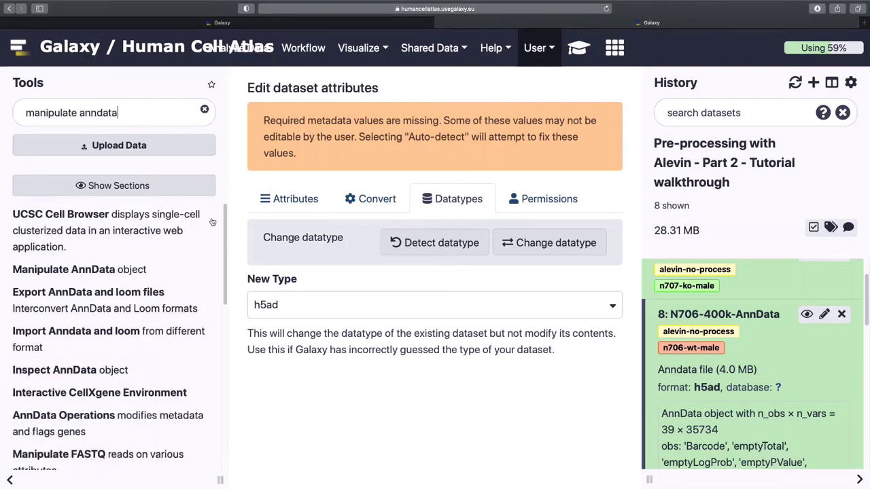
left_click(155, 268)
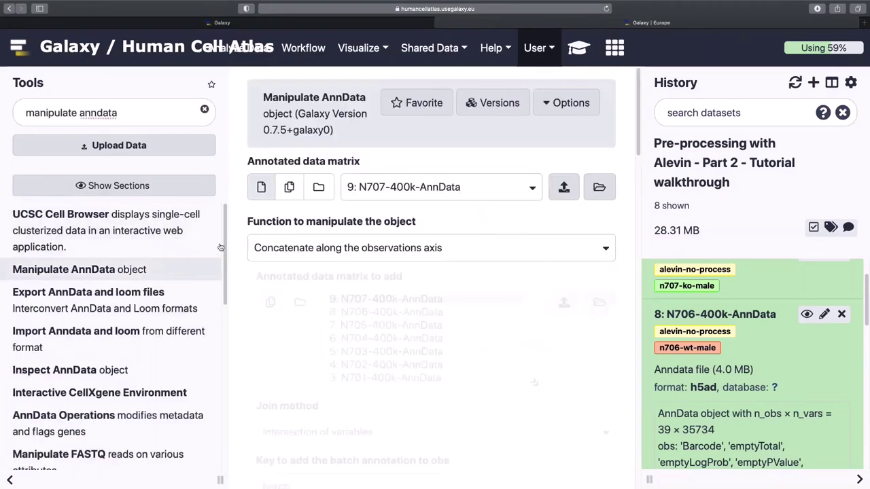
left_click(411, 190)
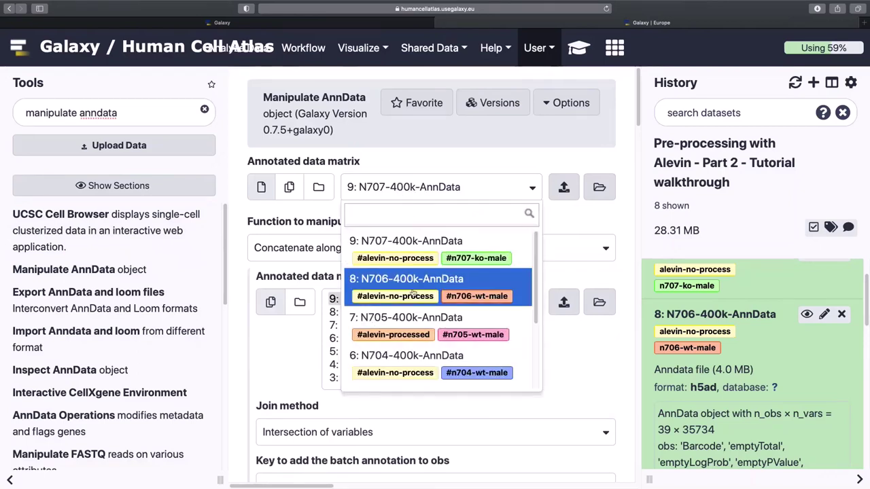
scroll(413, 293, "down", 3)
left_click(394, 370)
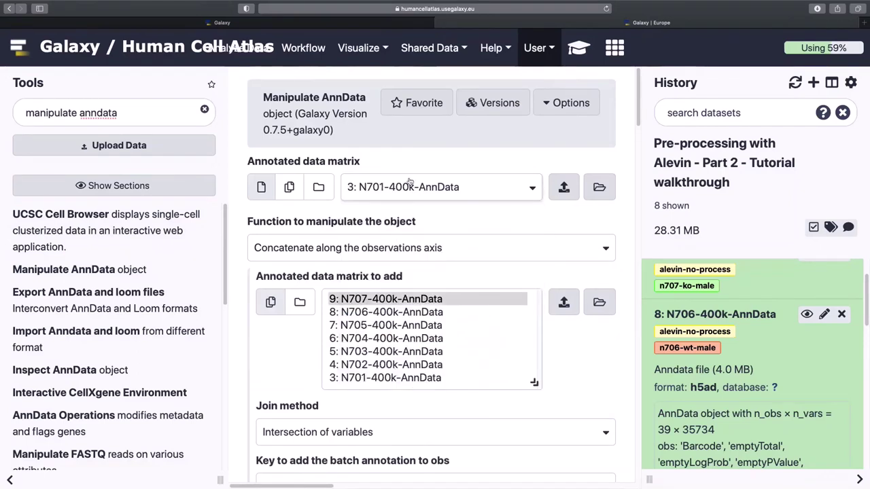
Select the datasets N702-400k-AnnData through N707-400k-AnnData as the annotated data matrices to add.
scroll(448, 290, "down", 1)
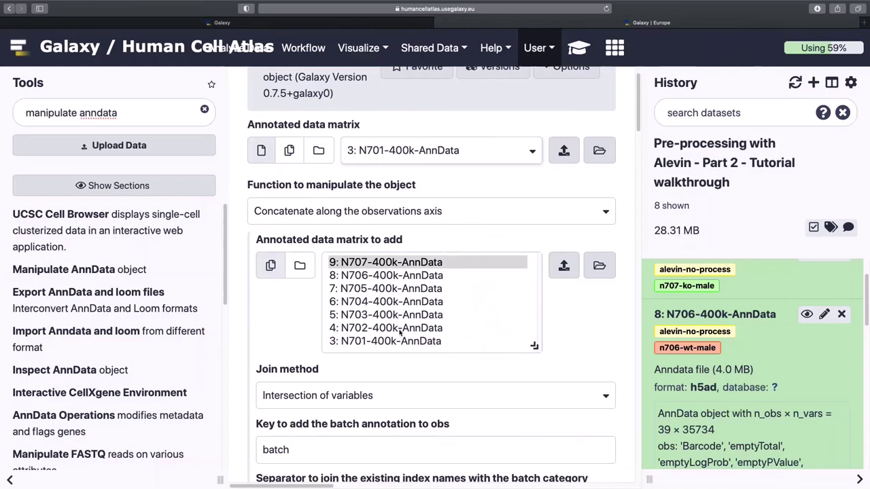
scroll(400, 331, "down", 1)
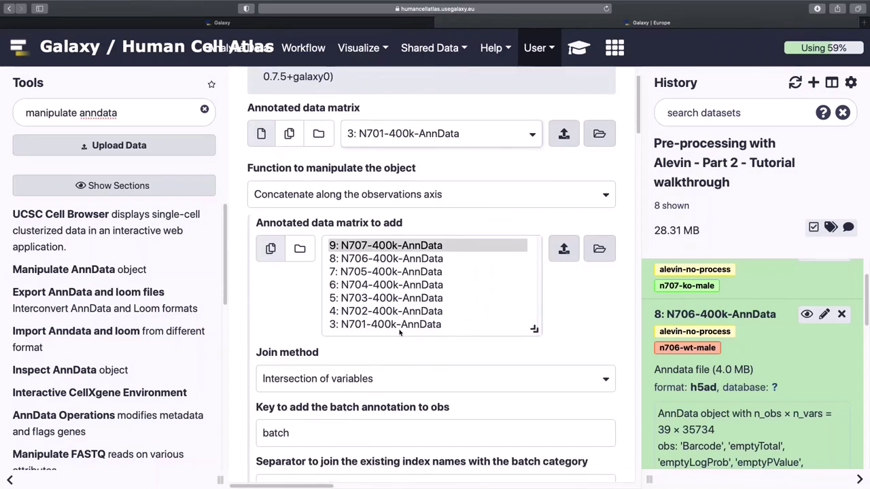
left_click(395, 312)
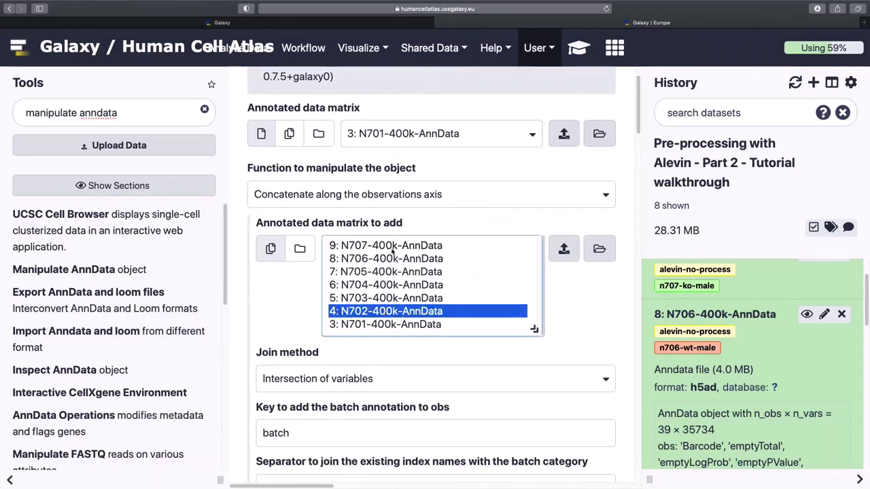
left_click(392, 247, "shift")
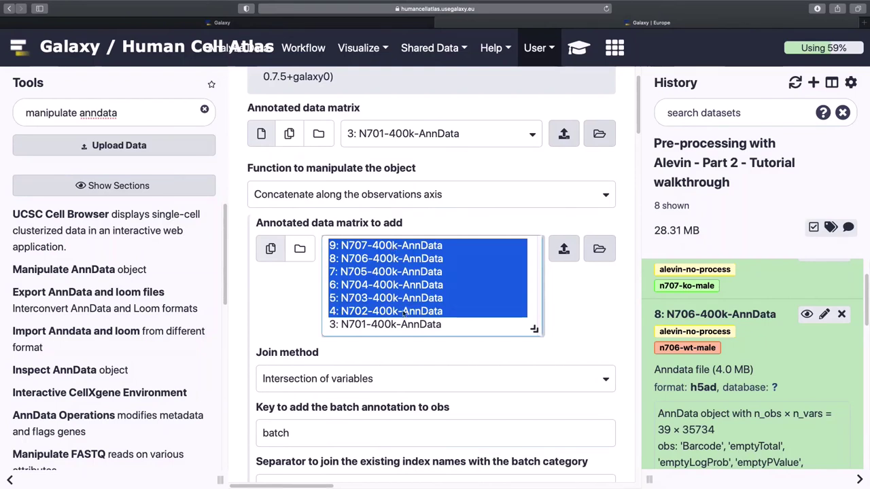
scroll(403, 313, "up", 1)
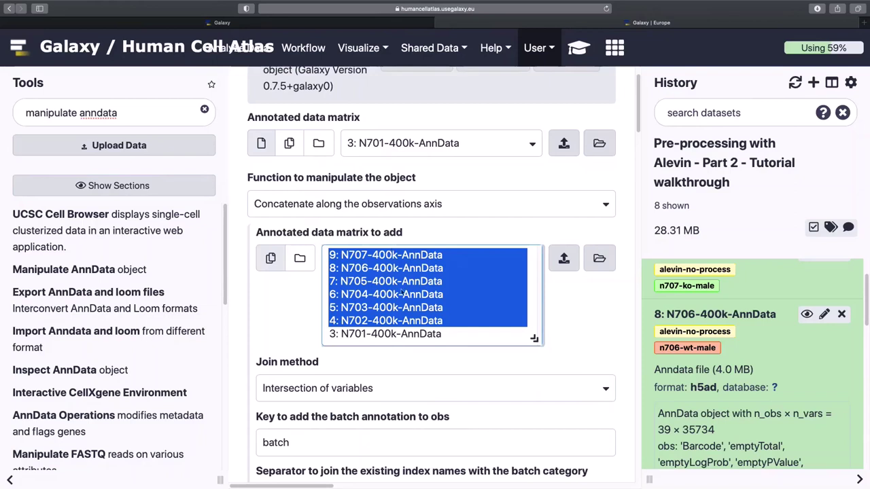
Run the concatenation along the observations axis with intersection of variables, batch key "batch" and separator "-".
scroll(388, 303, "down", 1)
scroll(468, 336, "down", 3)
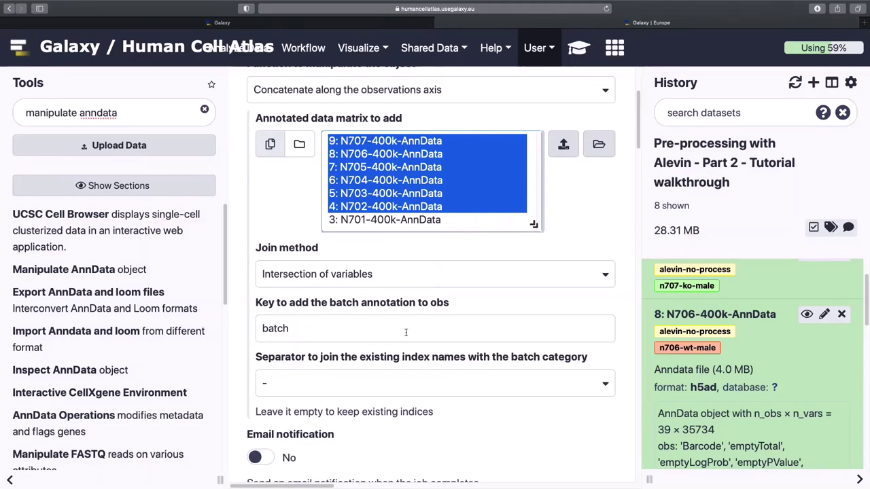
scroll(394, 333, "down", 2)
scroll(387, 408, "down", 3)
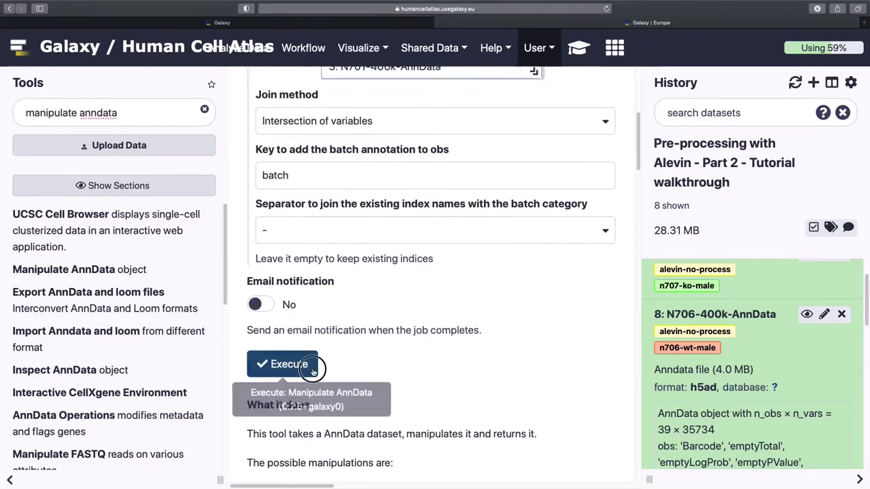
left_click(282, 363)
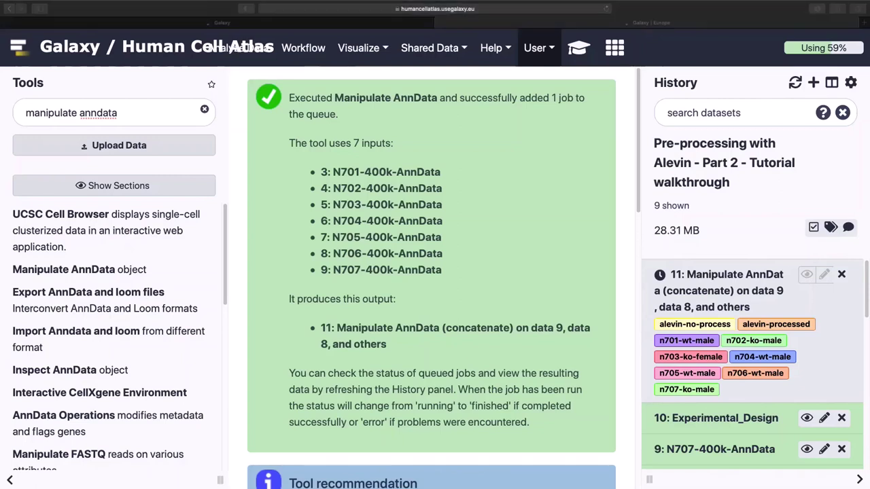
Search the tools for "inspect anndata" and open the Inspect AnnData tool.
triple_click(163, 110)
type("inspect")
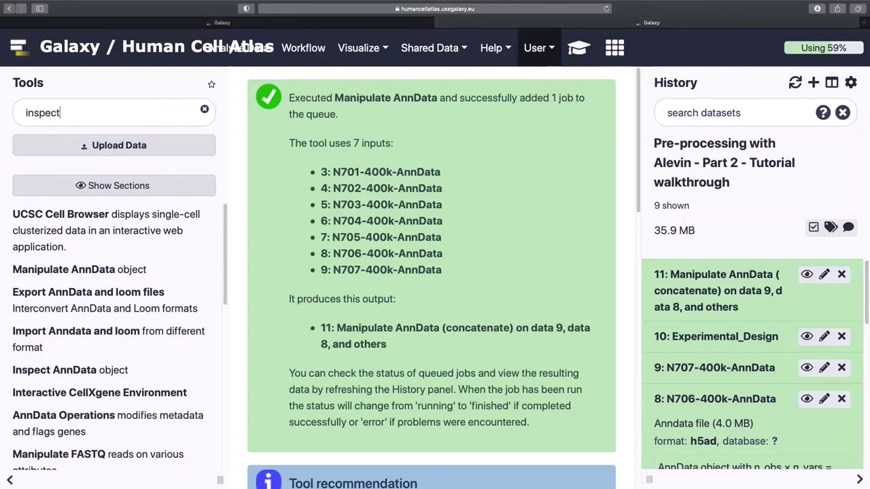
type(" nnda")
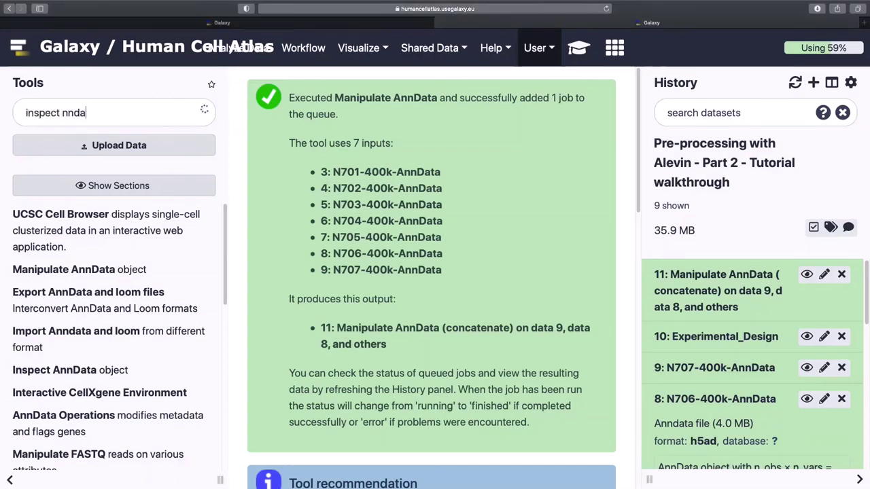
key("BackSpace")
key("BackSpace")
key("BackSpace")
key("BackSpace")
type("anndata")
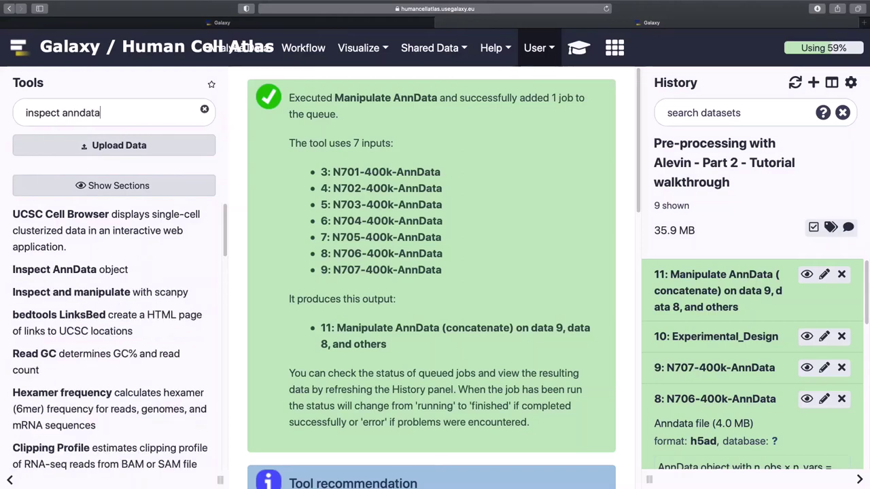
left_click(55, 269)
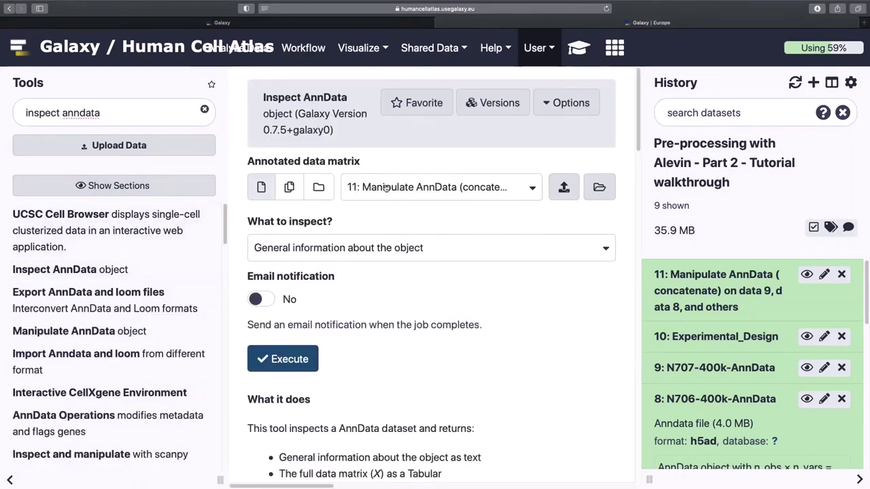
Run Inspect AnnData on the concatenated dataset for general information about the object.
left_click(377, 252)
left_click(376, 252)
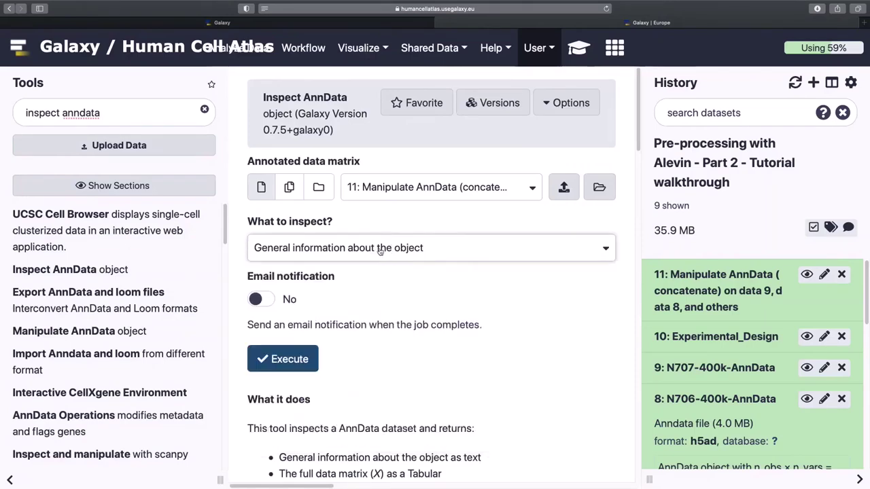
left_click(286, 359)
Examine the concatenated dataset's details in the history, including its n_obs x n_vars dimensions and its obs and var layers.
scroll(747, 340, "down", 2)
left_click(714, 356)
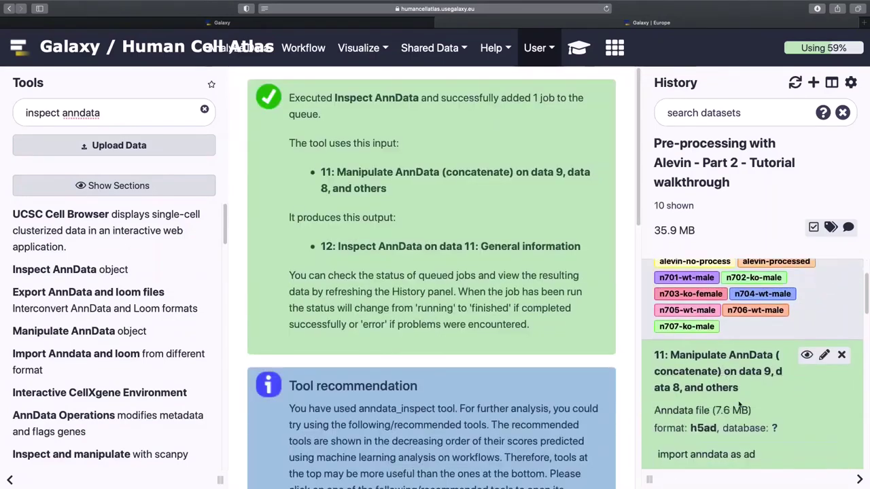
scroll(739, 405, "down", 2)
scroll(739, 405, "down", 5)
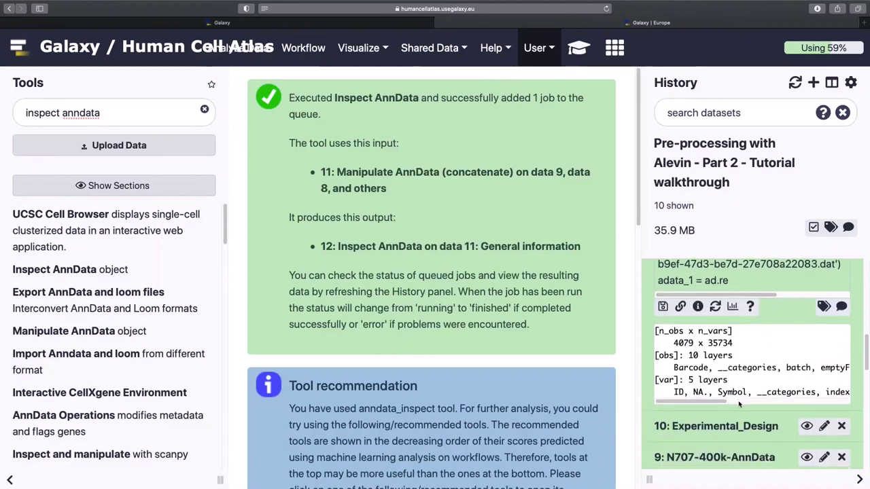
scroll(739, 405, "down", 3)
scroll(722, 370, "up", 3)
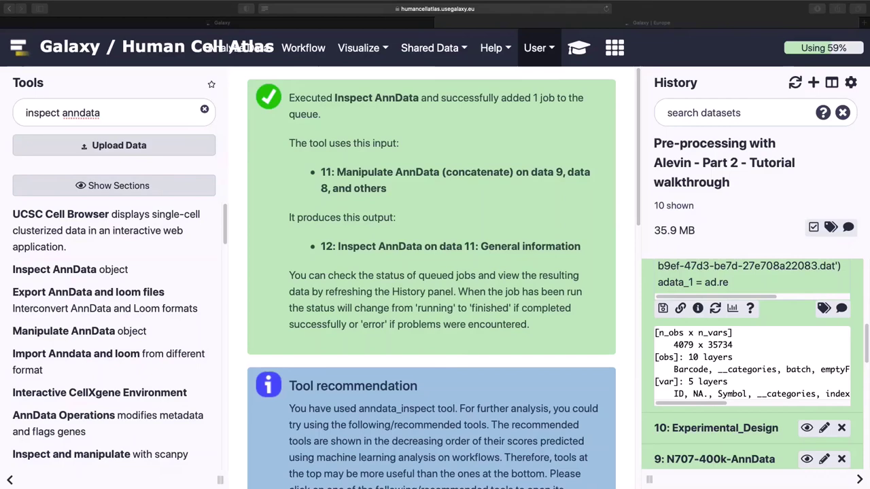
scroll(717, 367, "up", 5)
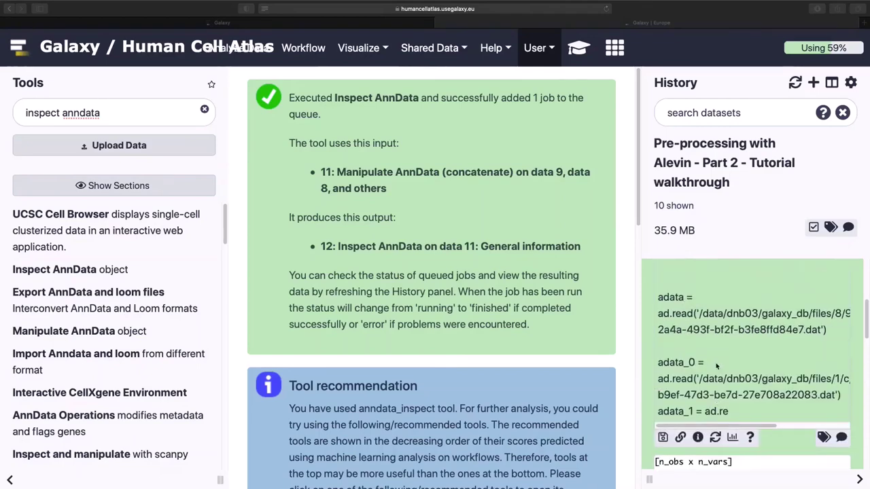
Rerun Inspect AnnData on the concatenated dataset to extract the key-indexed observations annotation (obs).
left_click(719, 367)
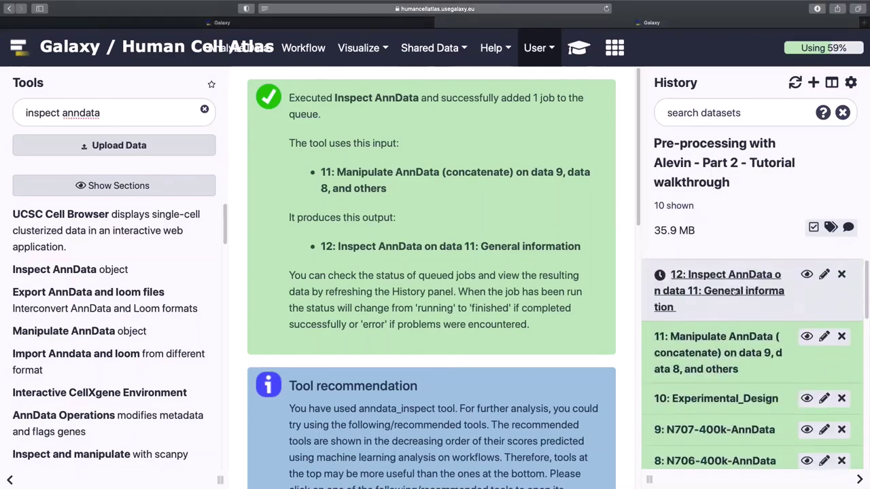
left_click(737, 291)
left_click(680, 352)
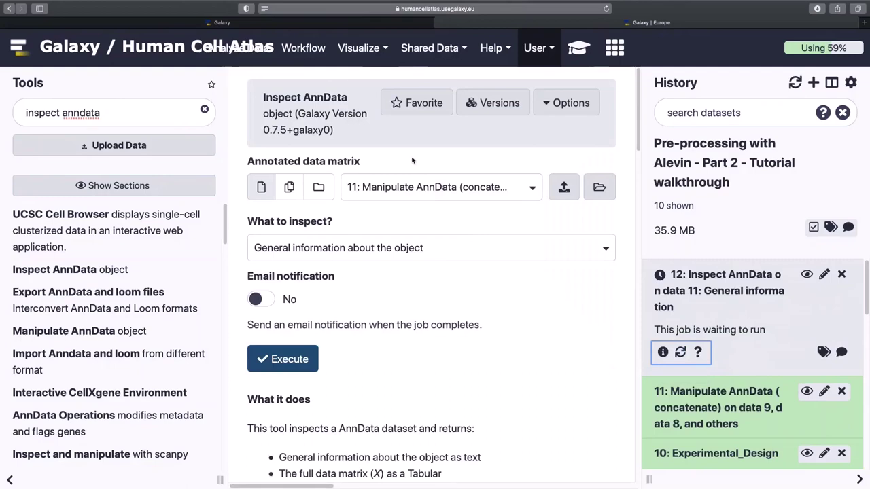
left_click(378, 244)
left_click(408, 367)
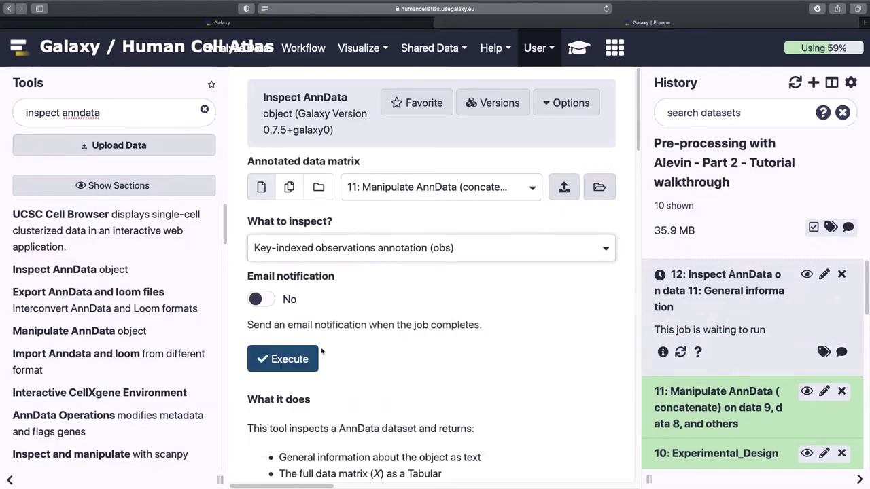
left_click(287, 360)
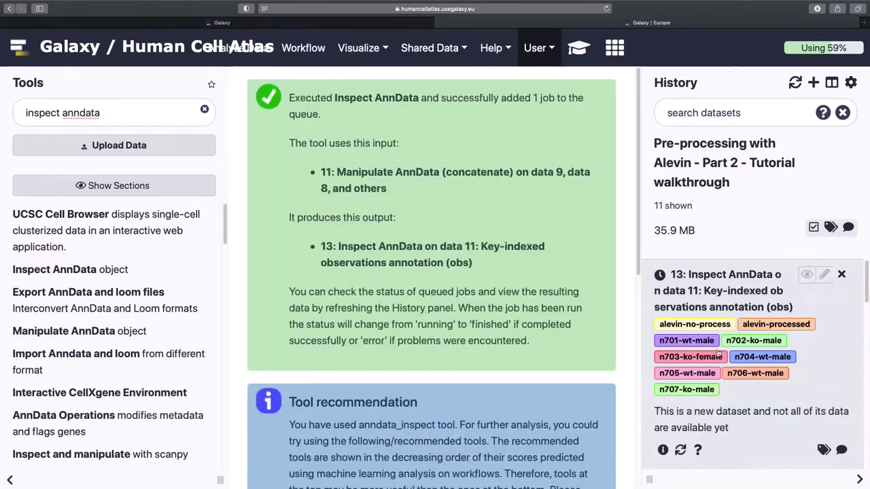
Rerun Inspect AnnData on the concatenated dataset to extract the key-indexed annotation of variables/features (var).
scroll(700, 360, "down", 3)
left_click(680, 359)
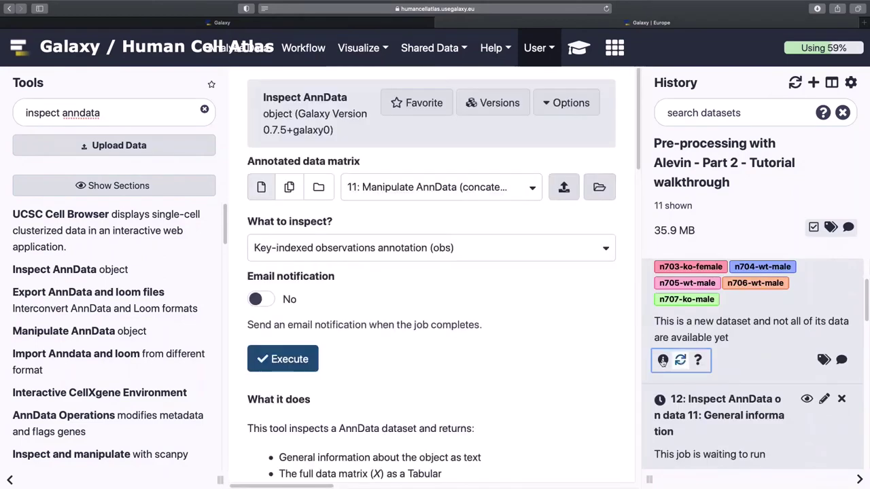
left_click(415, 182)
left_click(406, 246)
left_click(406, 247)
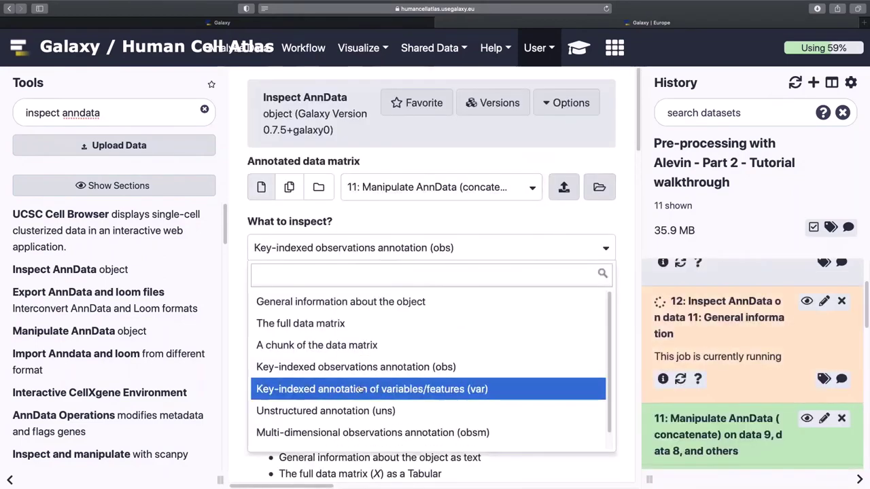
left_click(360, 388)
left_click(296, 359)
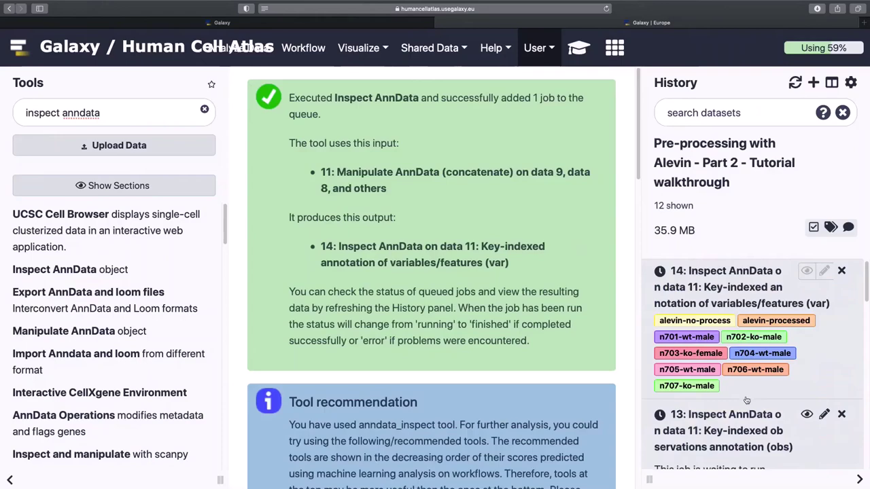
View the general information output of Inspect AnnData once its job has finished.
scroll(746, 401, "down", 2)
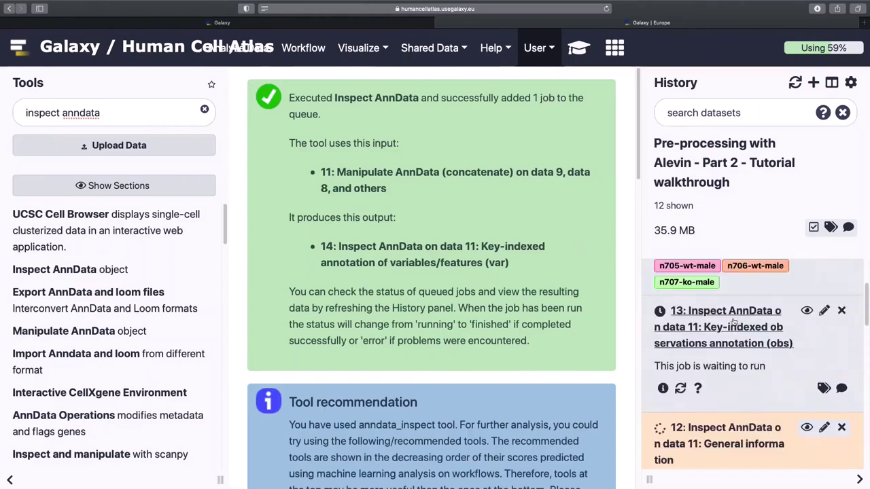
scroll(734, 323, "up", 2)
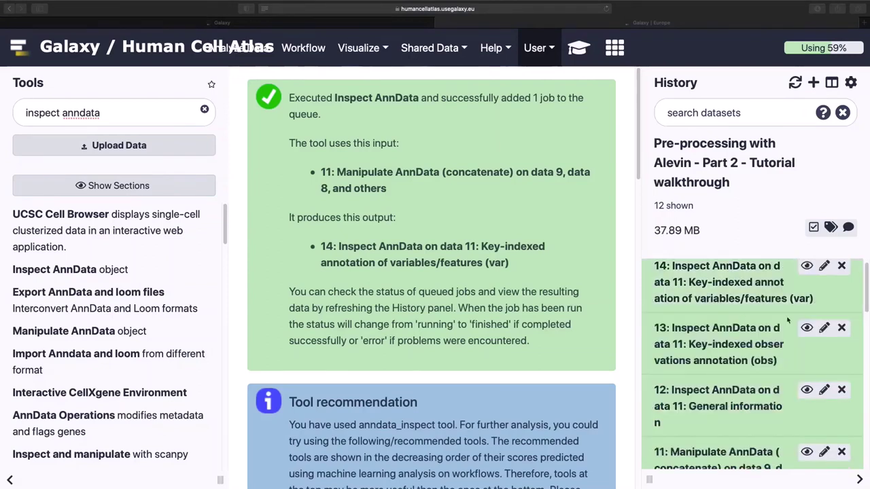
left_click(807, 390)
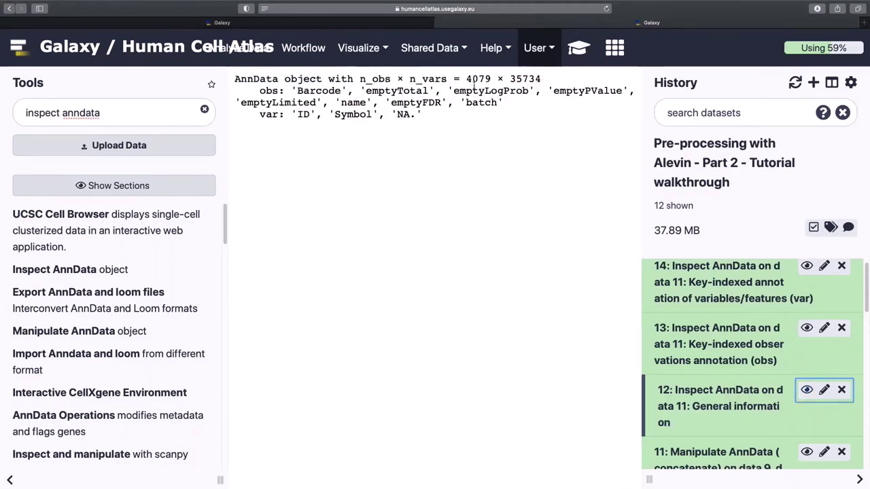
Examine the key-indexed observations annotation (obs) table across all its columns, from the cell index to batch.
left_click(807, 328)
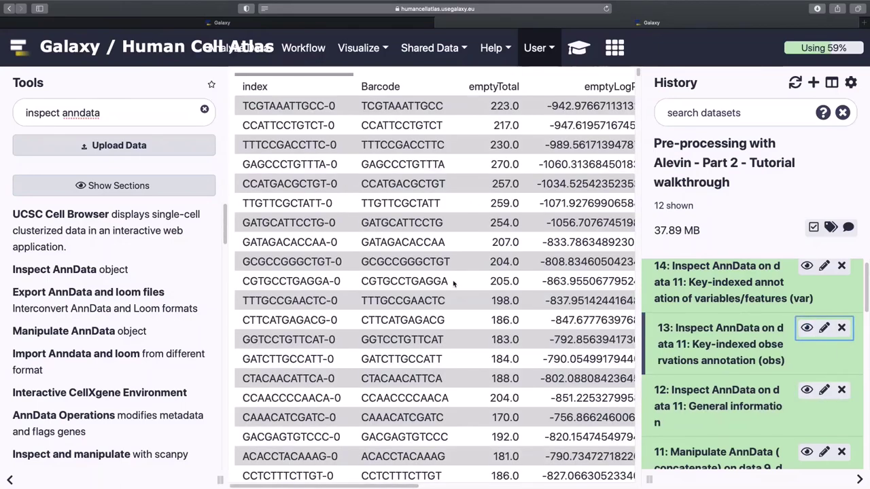
scroll(453, 284, "right", 10)
scroll(454, 280, "left", 7)
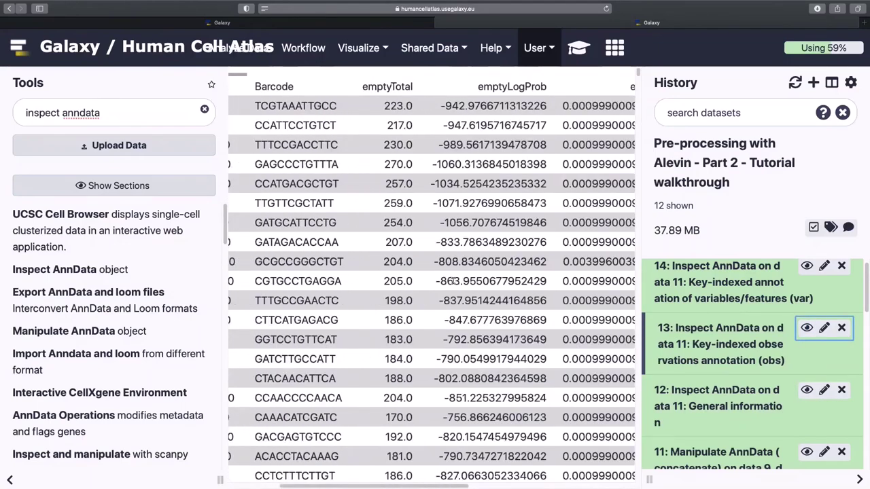
scroll(453, 280, "left", 5)
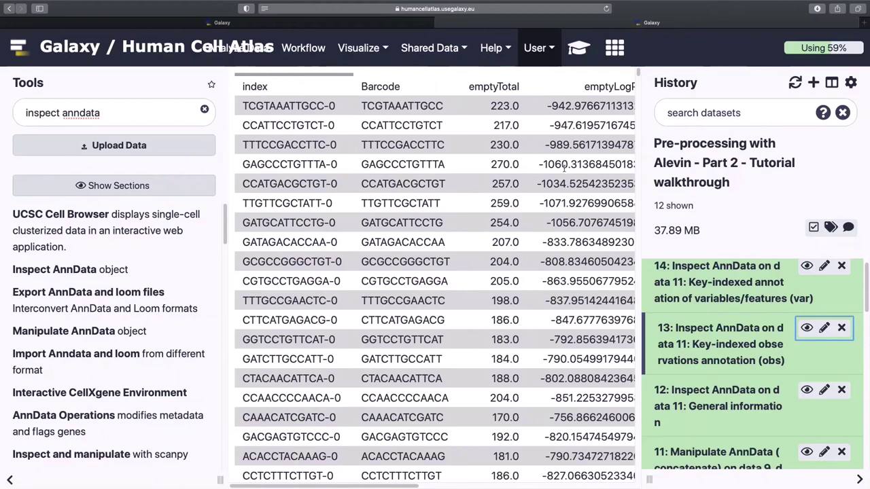
scroll(511, 216, "right", 10)
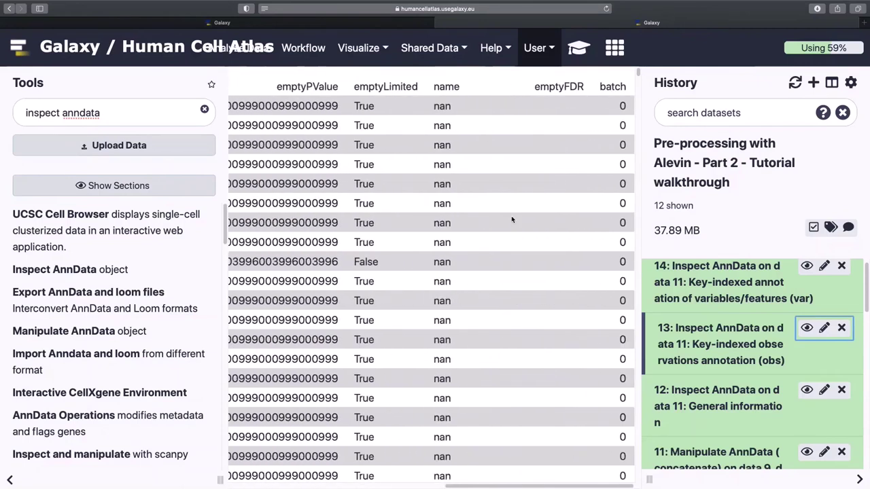
scroll(617, 408, "down", 5)
scroll(617, 408, "up", 5)
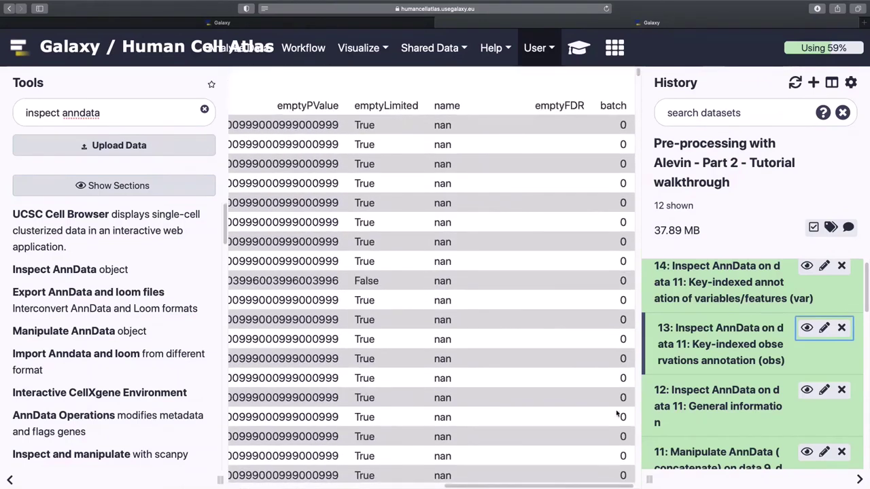
scroll(511, 294, "left", 10)
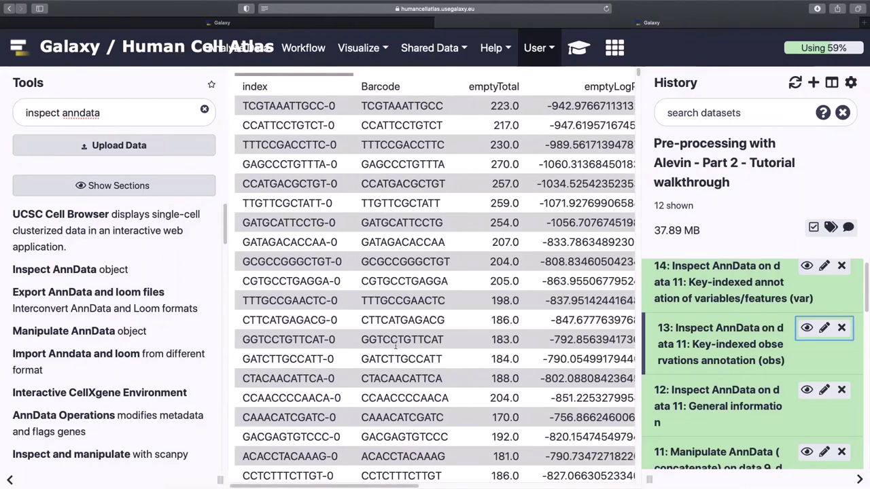
Recheck the general information output and examine the columns of the variables/features annotation (var) table.
left_click(807, 389)
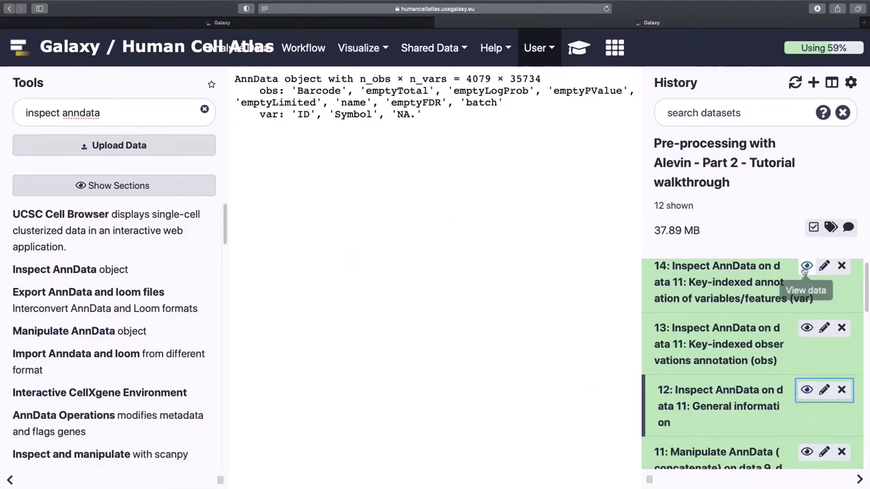
left_click(807, 268)
scroll(511, 138, "right", 2)
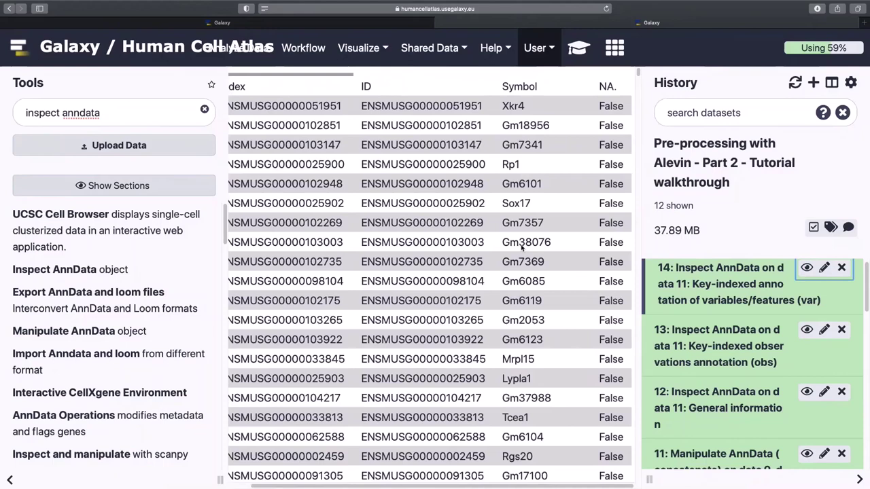
scroll(511, 138, "left", 1)
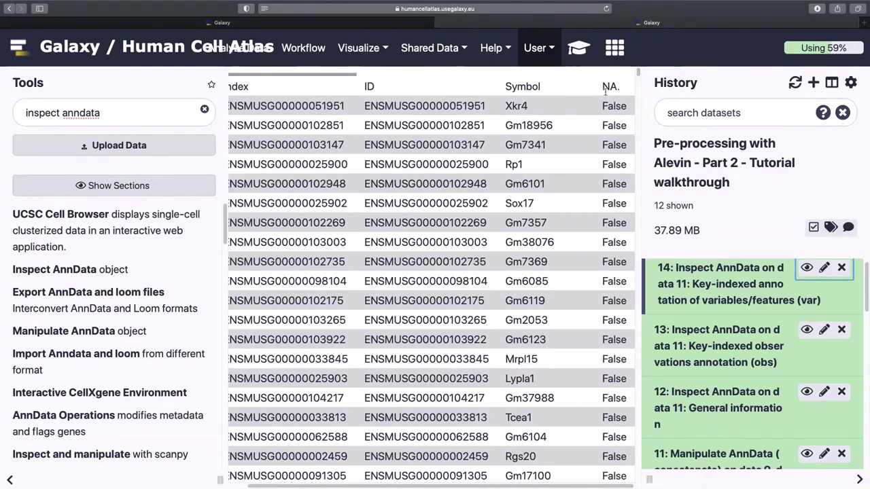
Collapse the N706-400k-AnnData details, then view the Experimental_Design table and the observations annotation (obs) table for comparison.
scroll(695, 390, "down", 10)
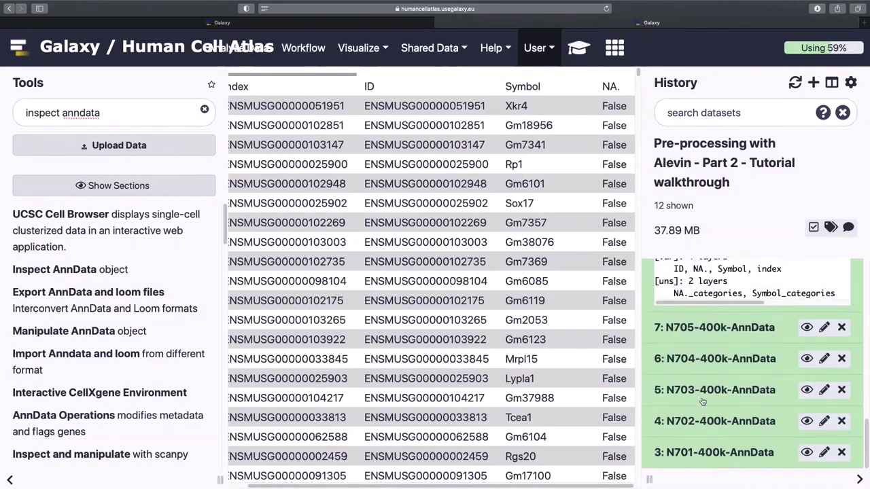
scroll(701, 400, "down", 3)
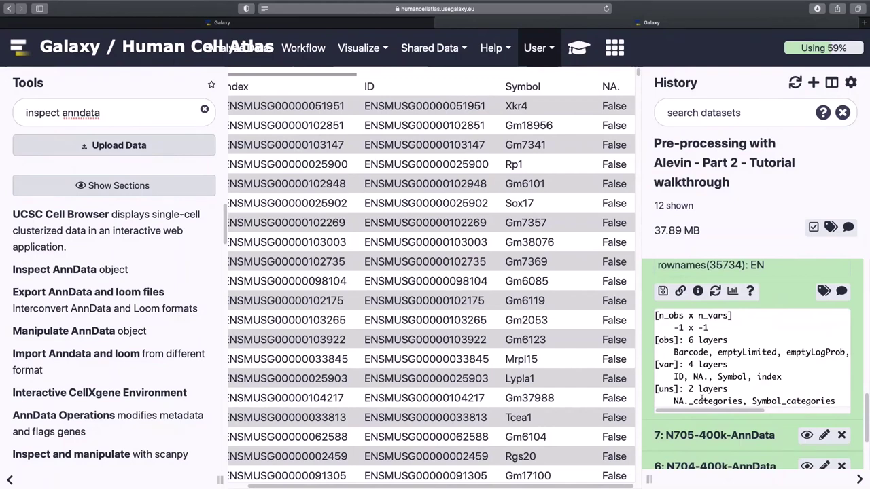
scroll(701, 401, "up", 5)
left_click(713, 386)
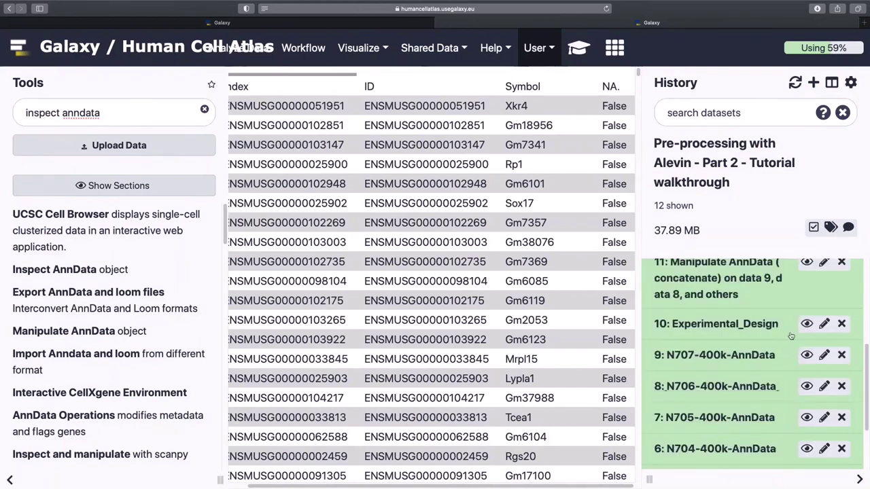
left_click(806, 323)
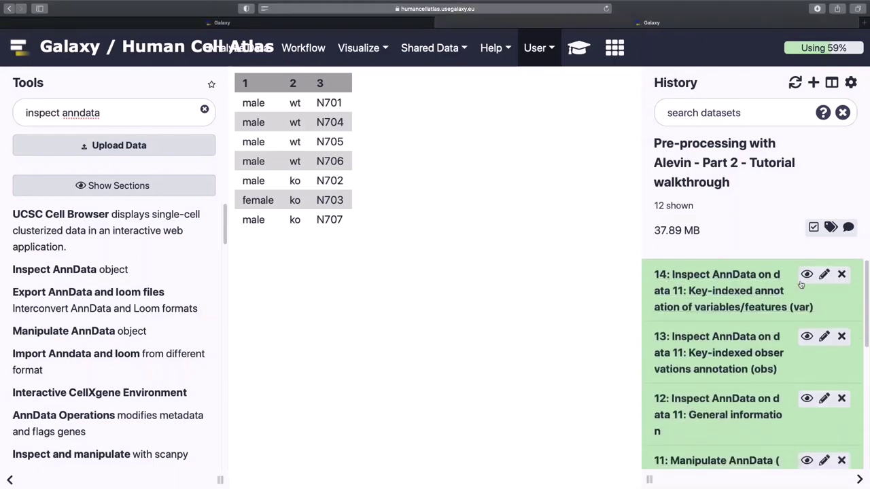
left_click(807, 337)
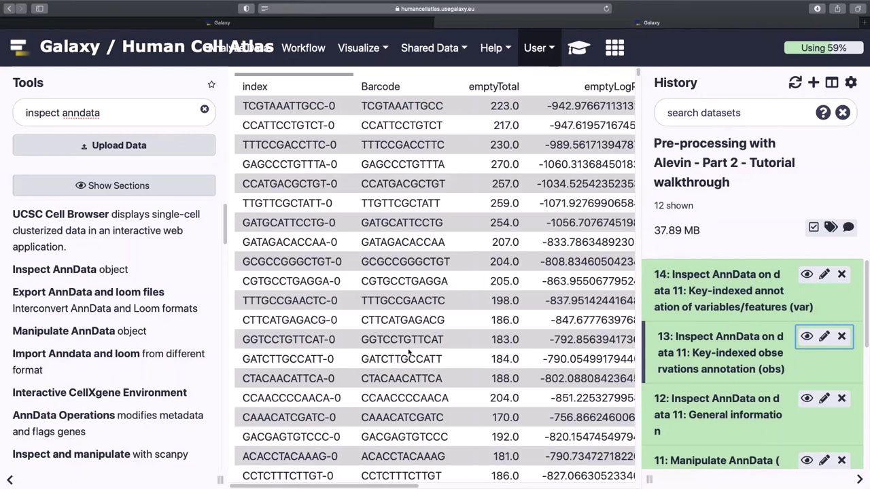
Search the tools for "replace text in a specific column" and open the Replace Text in a specific column tool.
triple_click(160, 115)
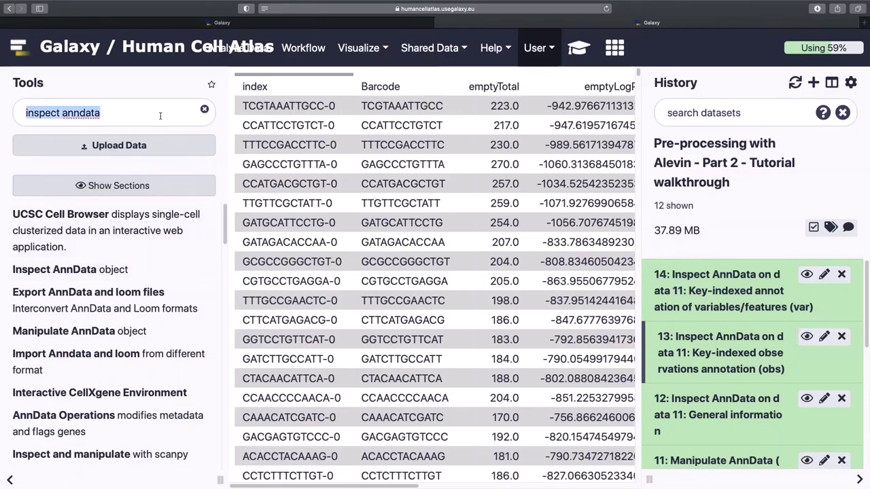
type("replace")
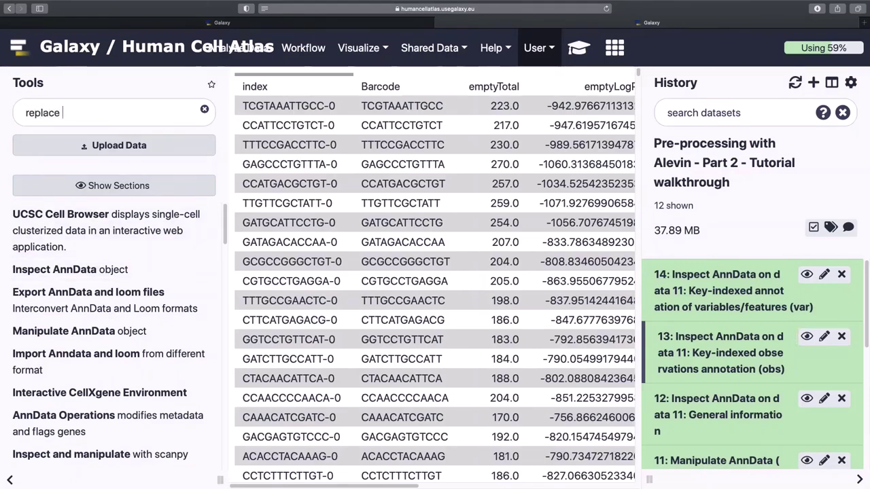
type(" text in a specific column")
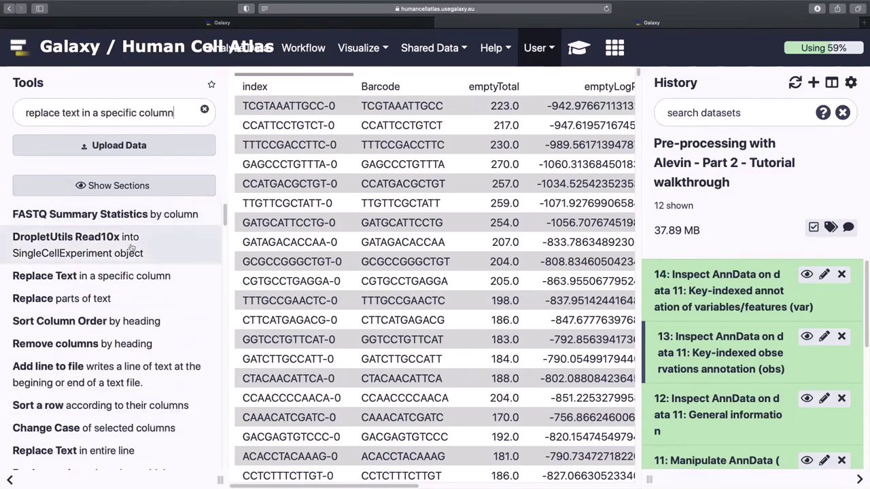
left_click(140, 279)
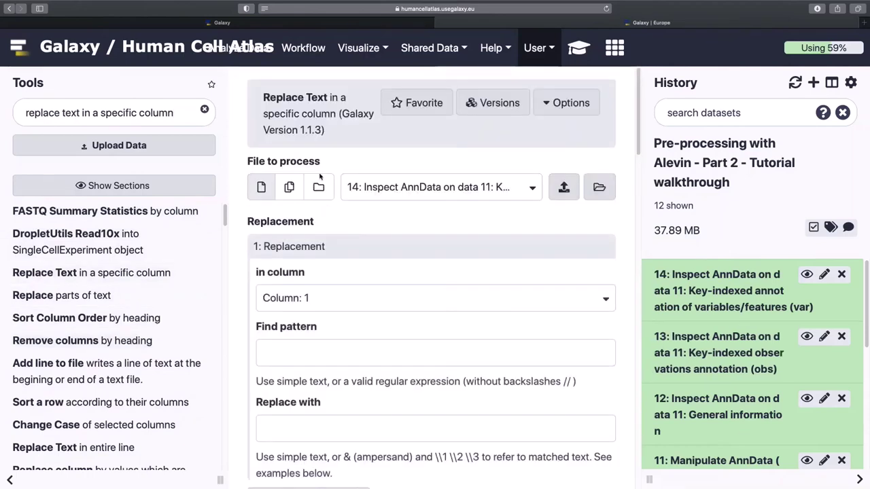
Choose dataset 13, the key-indexed observations annotation (obs), as the file to process.
left_click(400, 187)
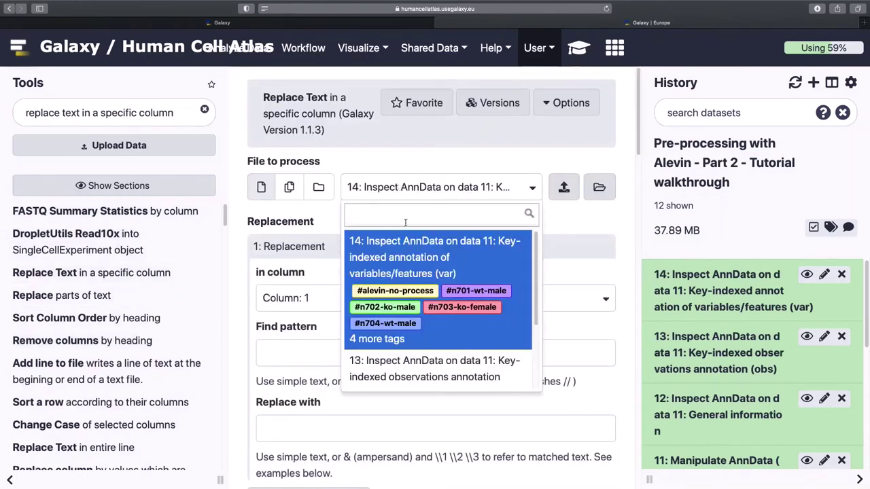
scroll(417, 345, "down", 1)
left_click(417, 340)
left_click(446, 195)
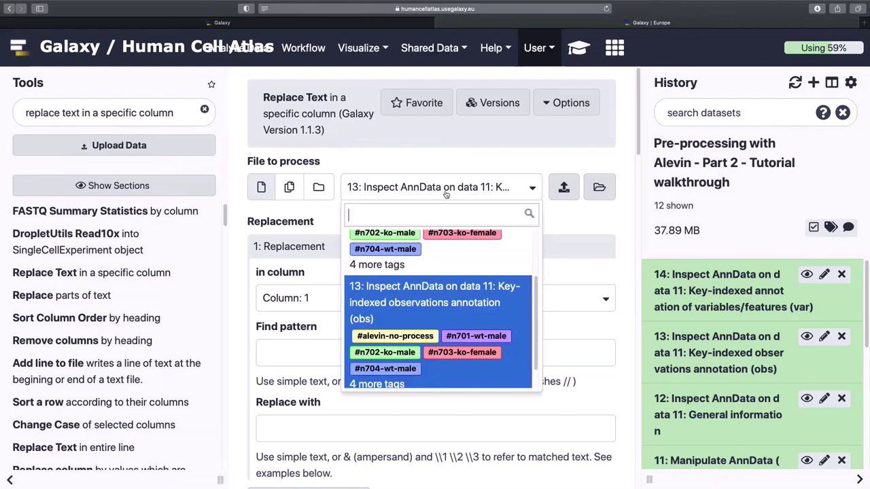
left_click(446, 194)
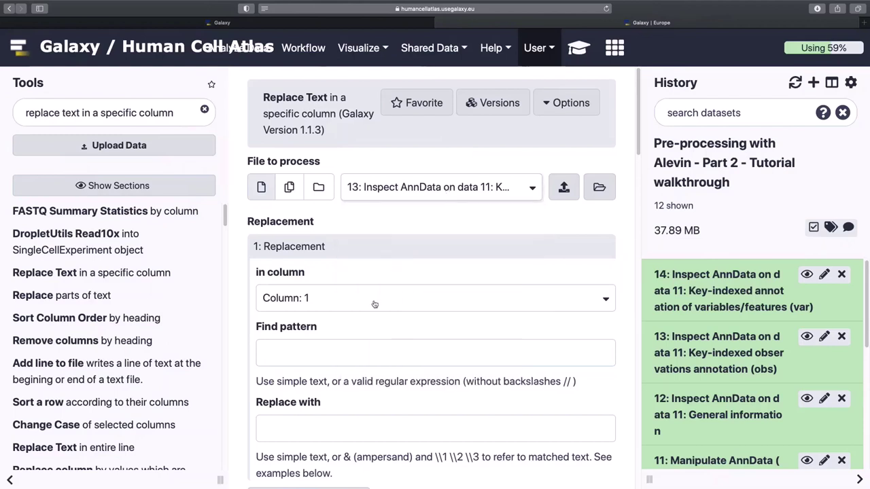
Set the first replacement to find the pattern 0|1|3|4|5|6 in column 9 and replace it with "male".
scroll(374, 304, "down", 1)
left_click(364, 271)
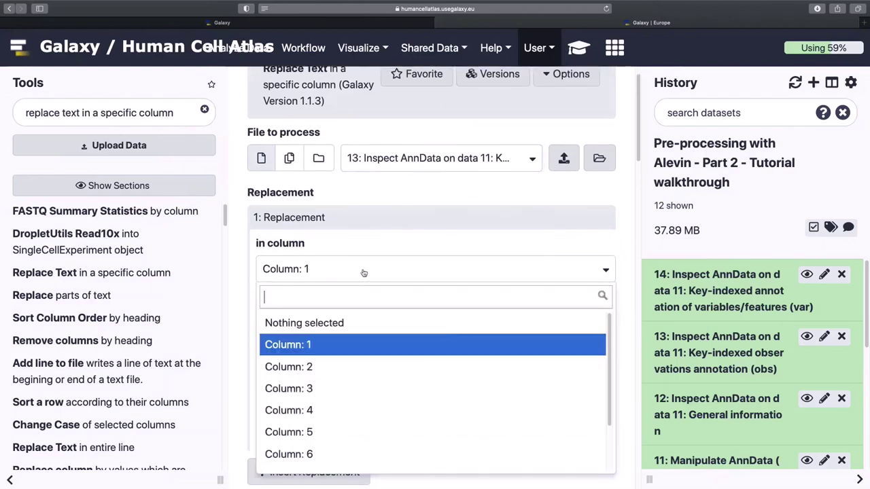
scroll(349, 412, "down", 2)
left_click(331, 458)
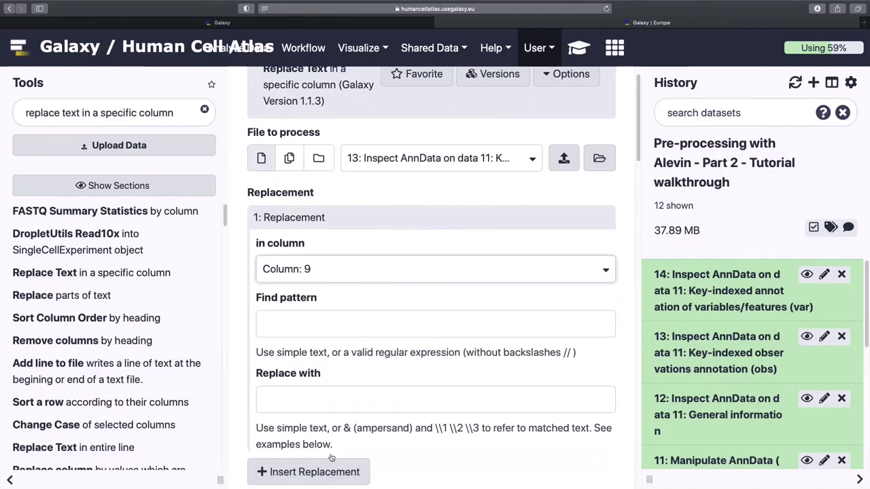
left_click(364, 329)
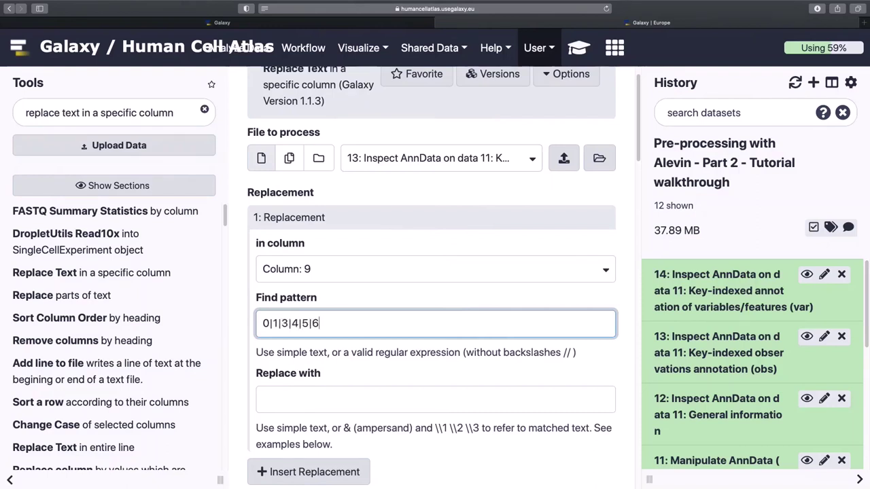
left_click(360, 401)
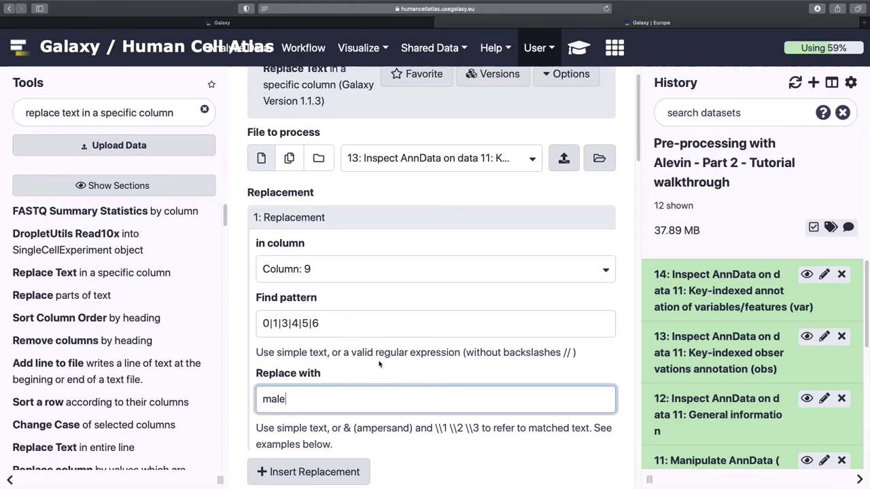
Add a second replacement that finds 2 in column 9 and replaces it with "female".
scroll(379, 364, "down", 3)
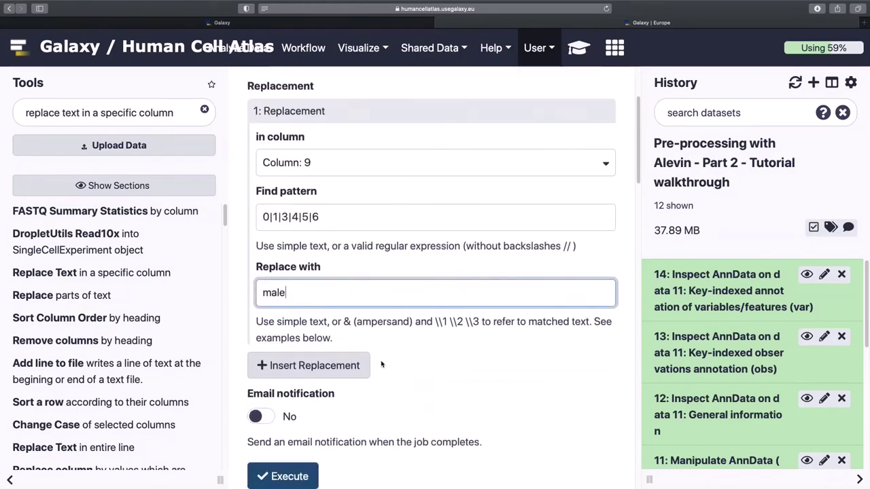
scroll(380, 360, "up", 2)
scroll(380, 360, "down", 6)
scroll(330, 272, "up", 1)
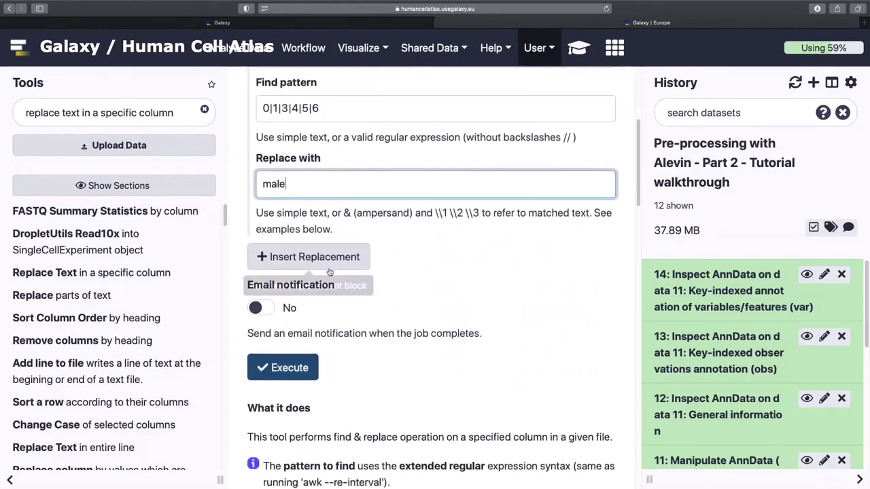
left_click(330, 269)
left_click(333, 307)
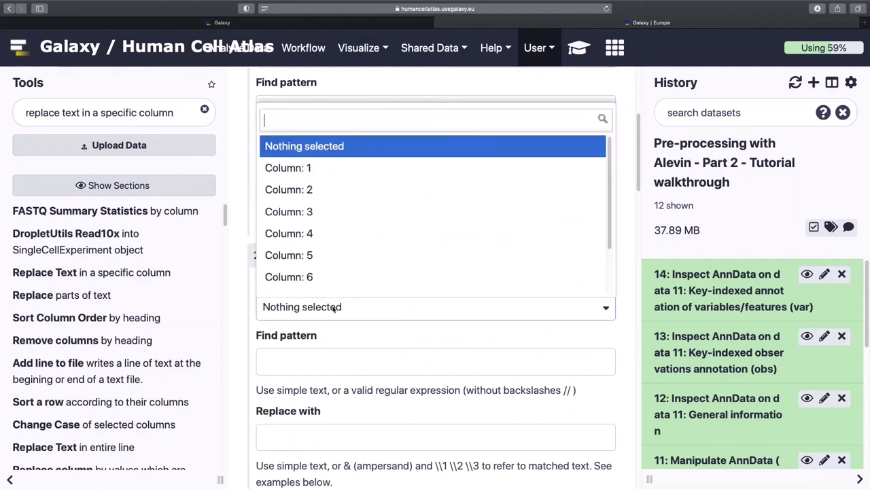
scroll(331, 271, "down", 3)
left_click(331, 280)
left_click(320, 359)
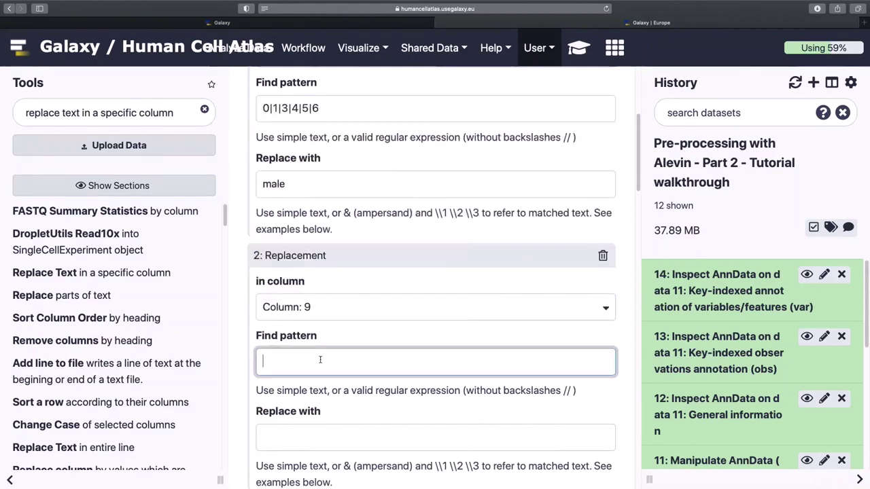
type("2")
key("Tab")
type("fem")
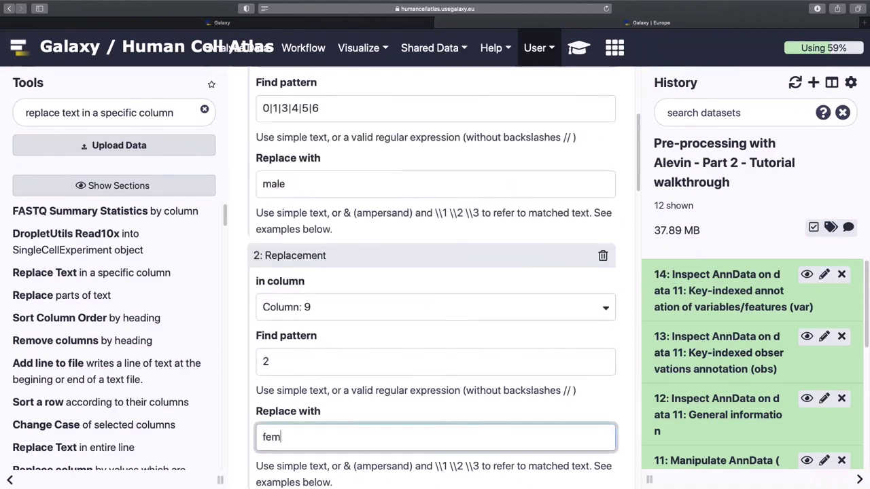
Add a third replacement in column 9 that changes "batch" to "sex", and run Replace Text.
scroll(370, 305, "down", 5)
left_click(370, 369)
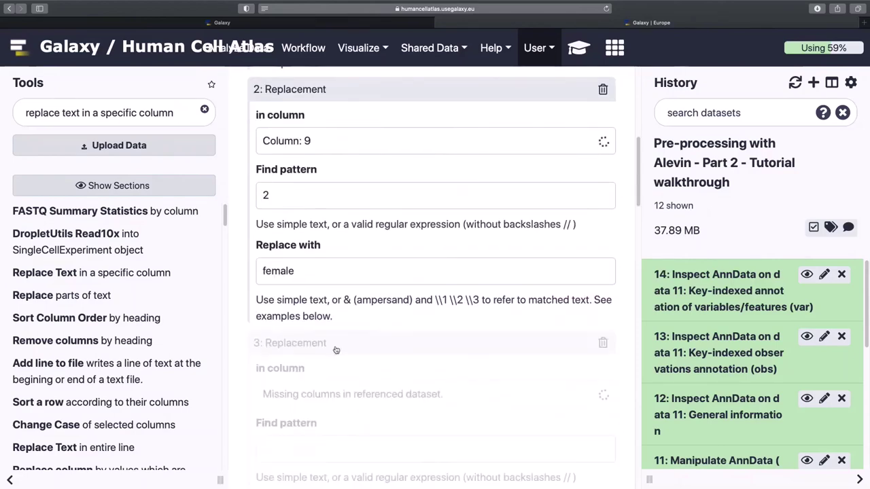
scroll(371, 370, "down", 2)
left_click(340, 318)
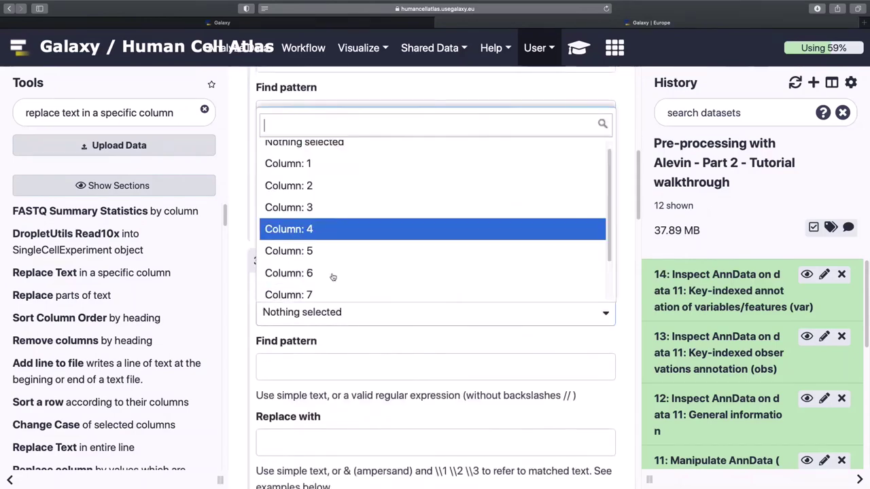
scroll(335, 288, "down", 2)
left_click(335, 289)
left_click(316, 365)
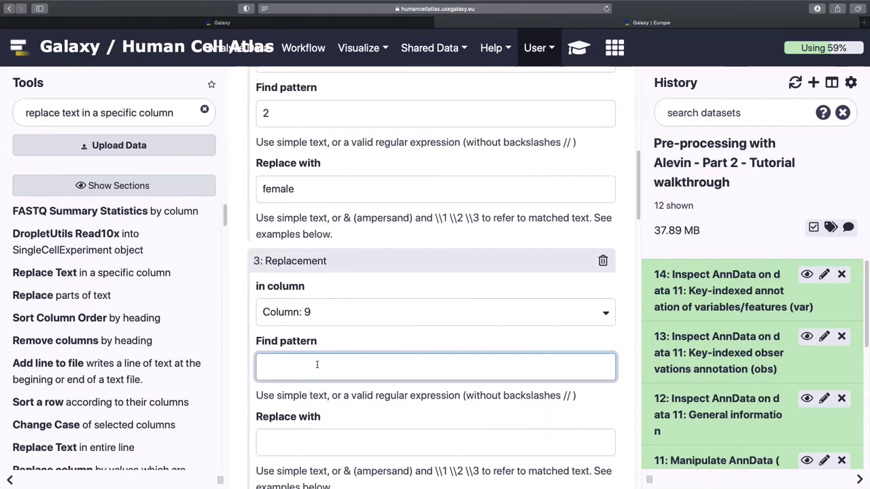
type("batch")
key("Tab")
type("sesx")
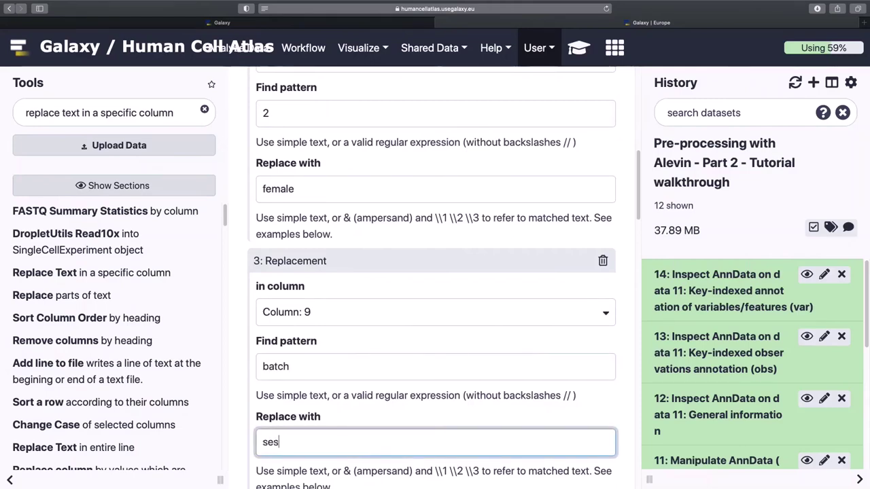
scroll(347, 355, "down", 5)
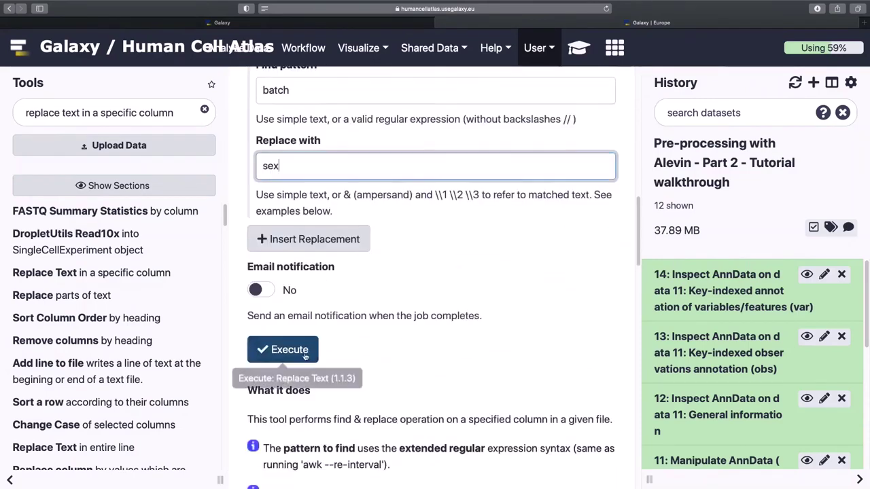
left_click(279, 351)
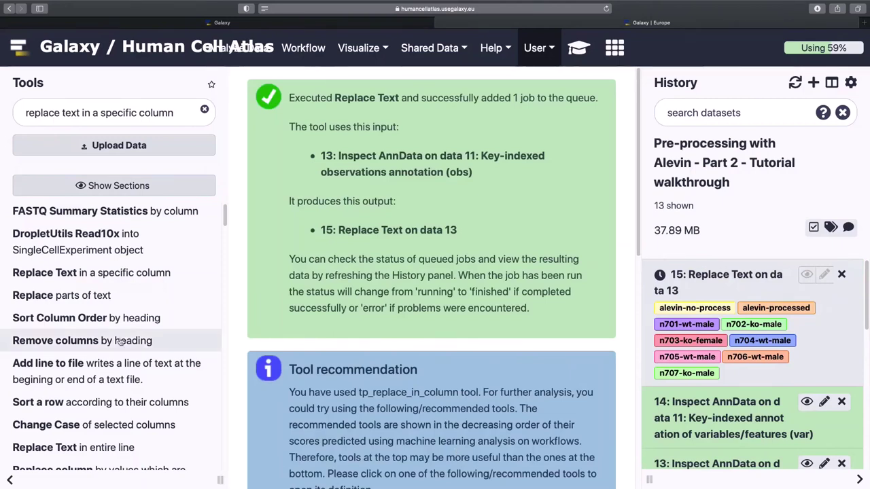
Search the tools for "cut" and view all columns of dataset 13, the observations annotation (obs) table.
triple_click(114, 113)
type("cut")
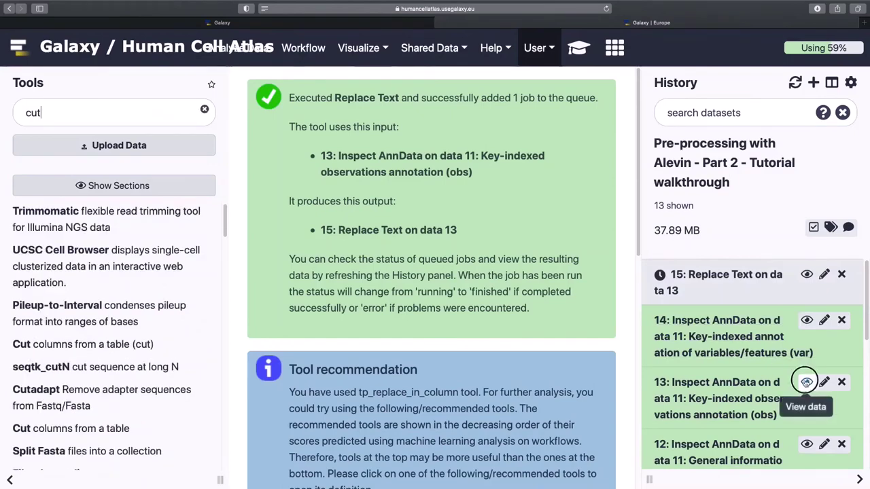
left_click(806, 382)
scroll(486, 270, "right", 5)
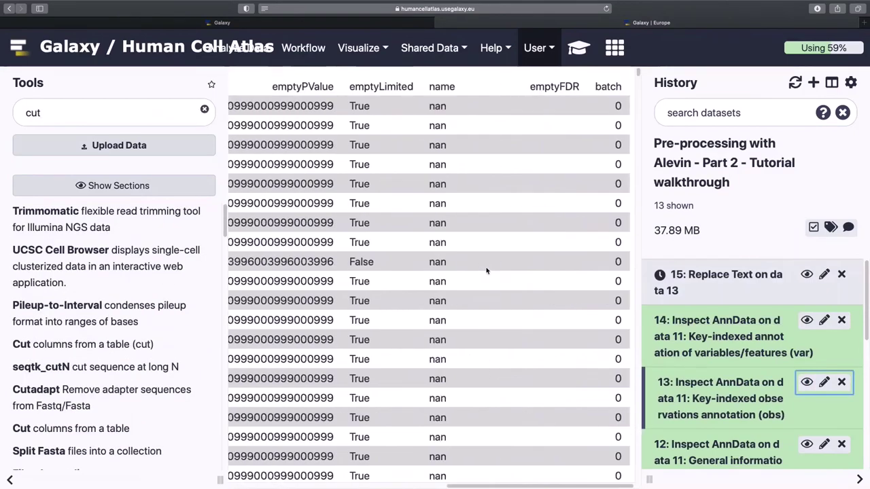
scroll(588, 357, "left", 5)
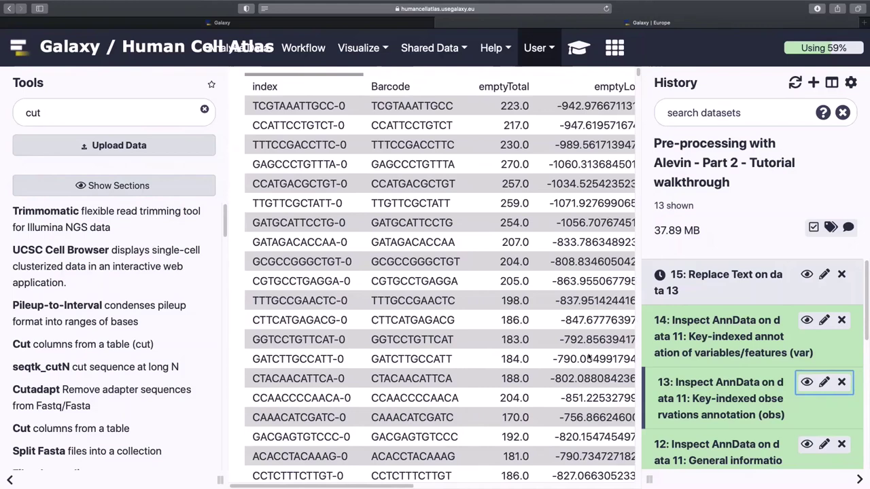
scroll(589, 357, "right", 1)
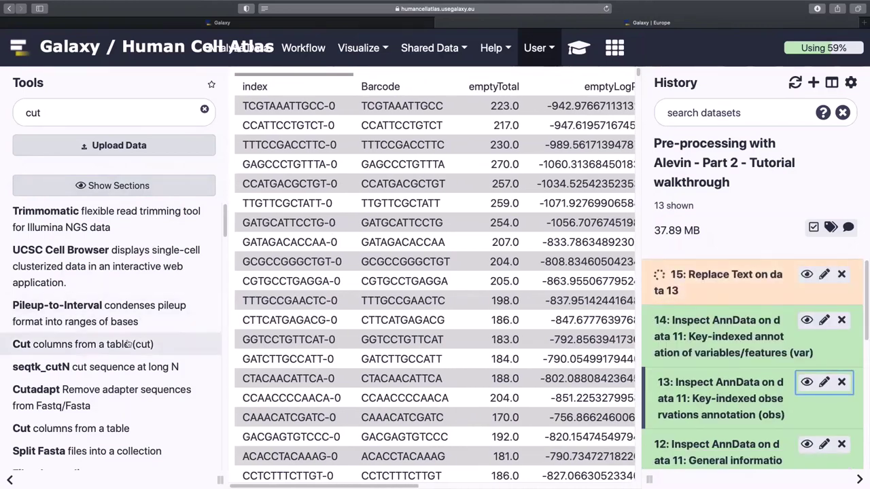
Open the Cut columns from a table tool and cut column c9 from dataset 15, the Replace Text output.
left_click(127, 345)
left_click(112, 427)
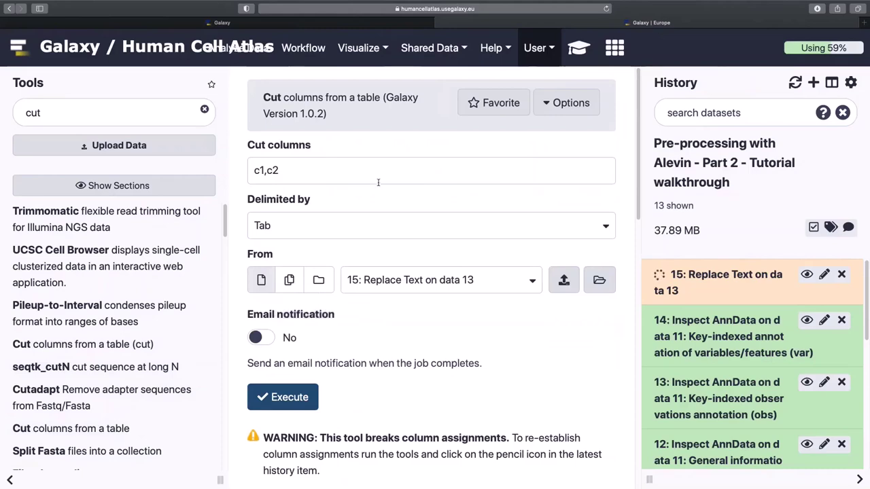
triple_click(272, 171)
type("c9")
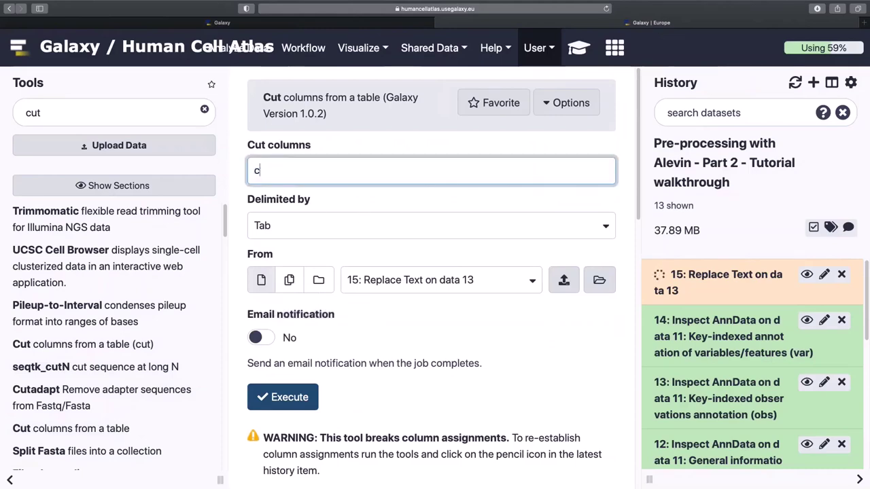
left_click(284, 397)
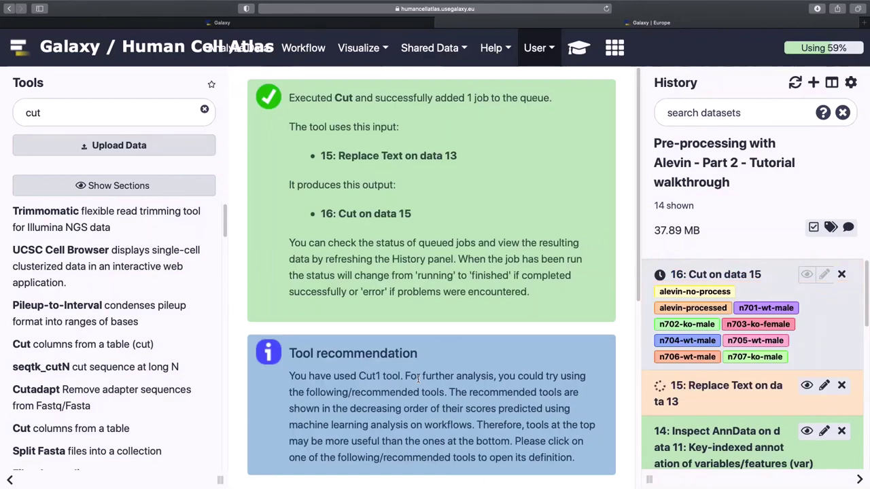
View the Cut output, dataset 16, and rename it "Sex metadata", saving the attributes.
left_click(806, 274)
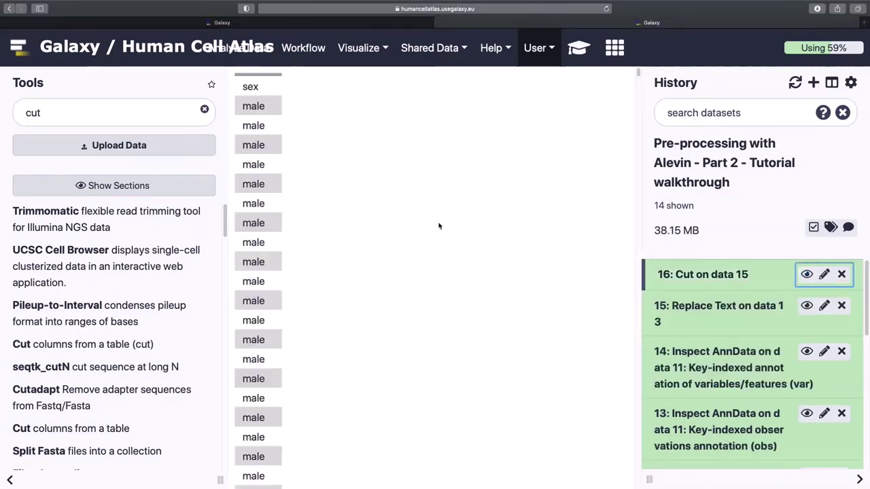
left_click(824, 274)
triple_click(363, 230)
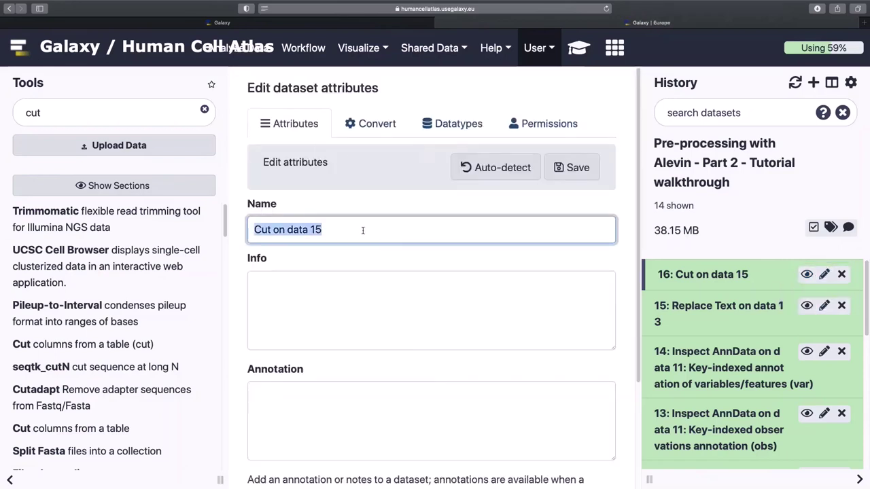
type("Sex metadata")
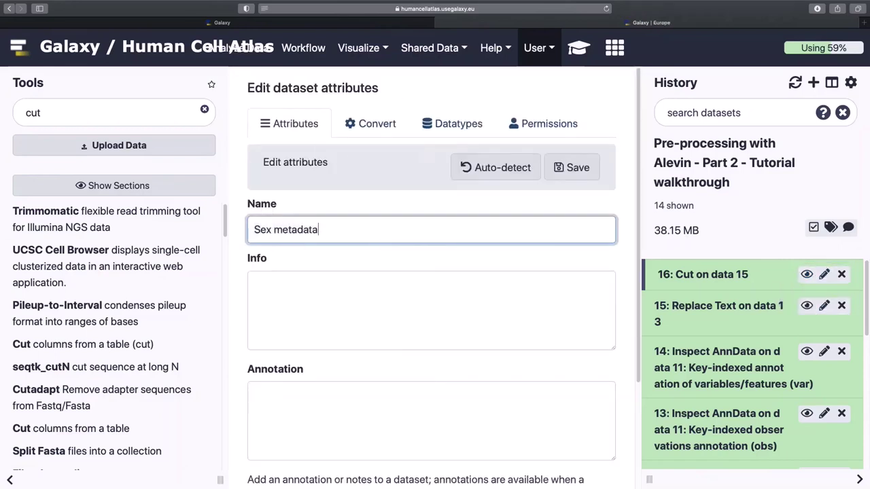
left_click(569, 167)
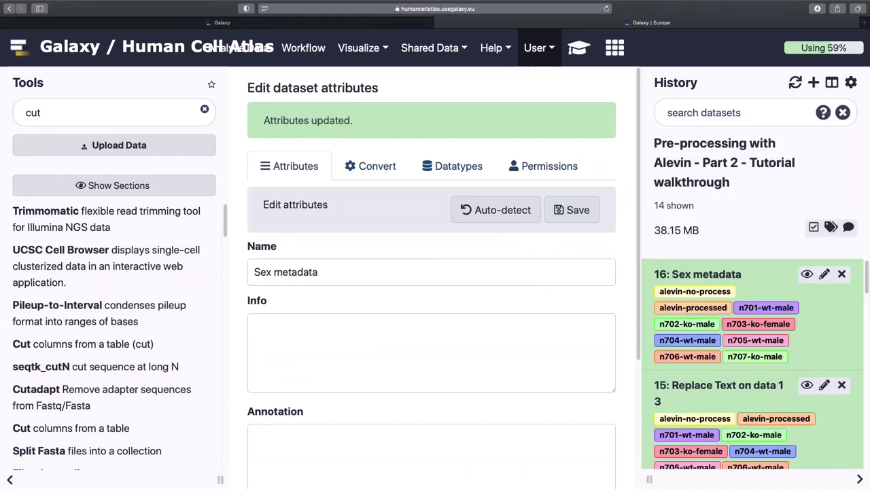
Expand dataset 15, the Replace Text output, and reopen its tool form to run the job again.
scroll(707, 411, "down", 1)
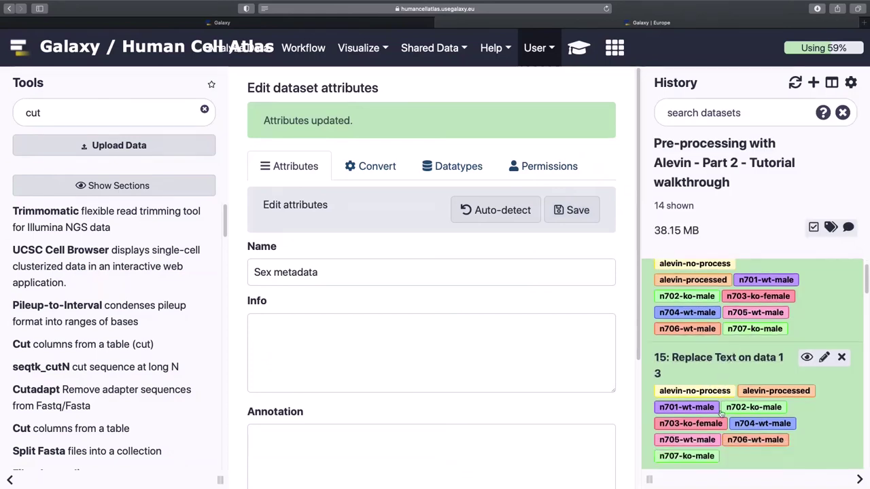
left_click(706, 360)
scroll(710, 381, "down", 4)
left_click(715, 384)
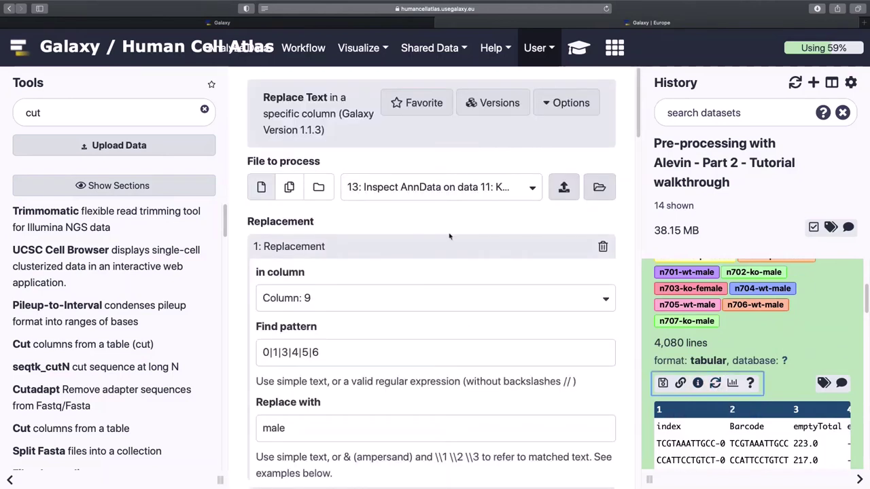
Change the first replacement to find the pattern 0|3|4|5 and replace it with "wildtype".
scroll(342, 352, "down", 1)
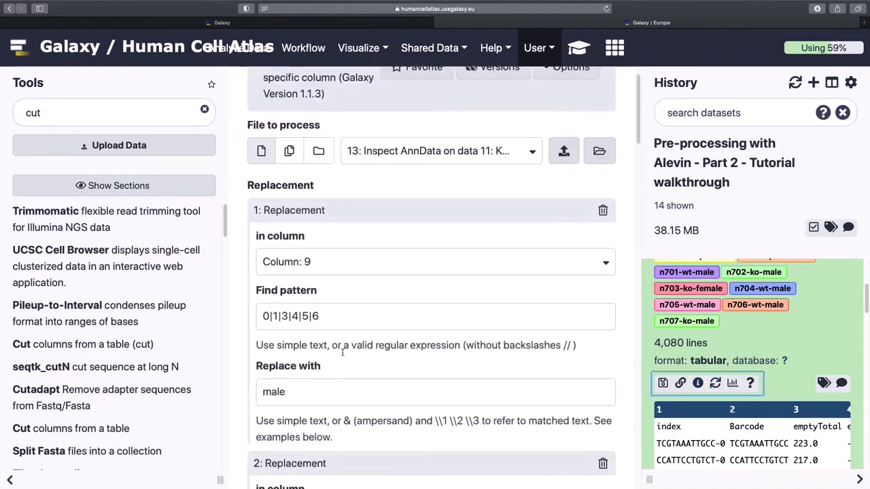
left_click(342, 333)
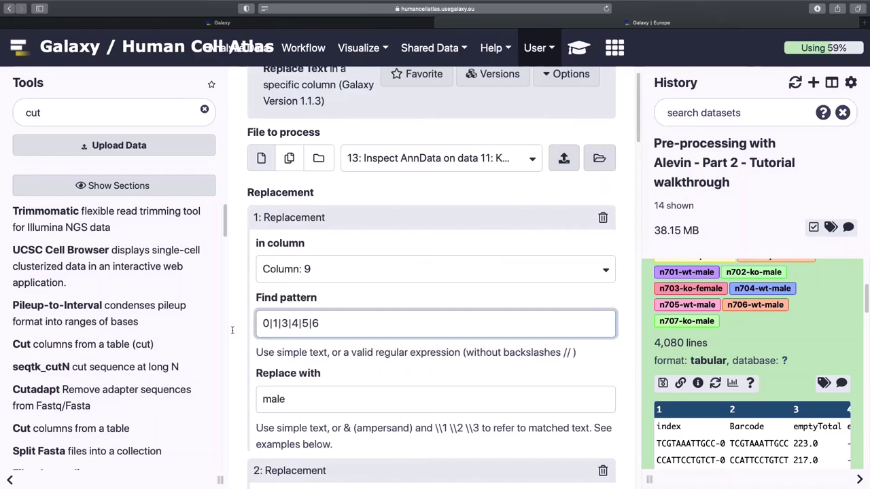
key("BackSpace")
key("BackSpace")
key("BackSpace")
key("BackSpace")
key("BackSpace")
key("BackSpace")
key("BackSpace")
key("BackSpace")
key("BackSpace")
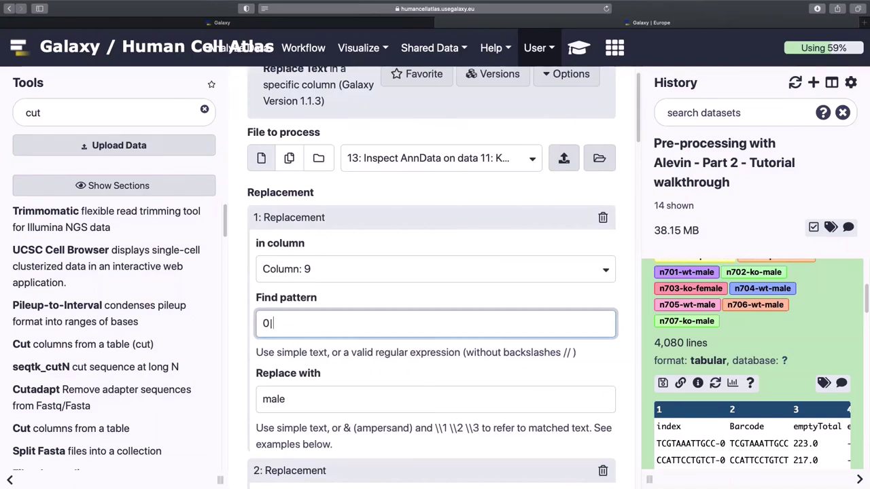
type("3|4|5")
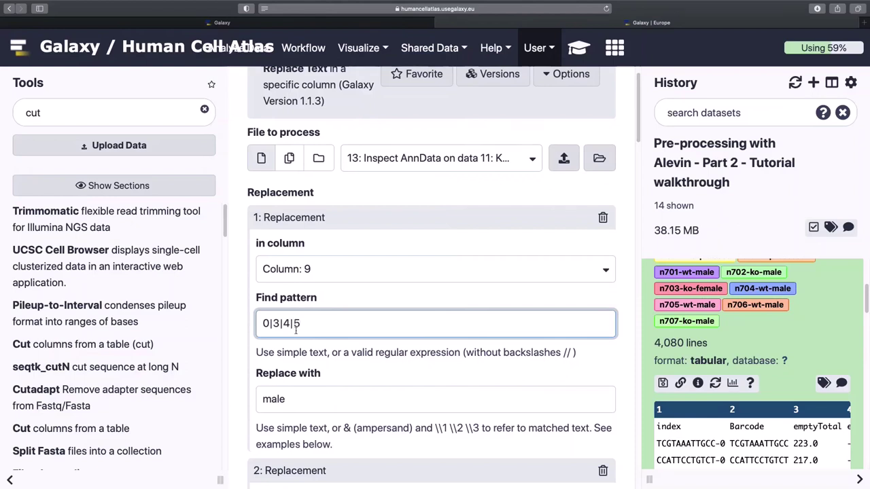
double_click(275, 399)
type("wildtype")
key("Tab")
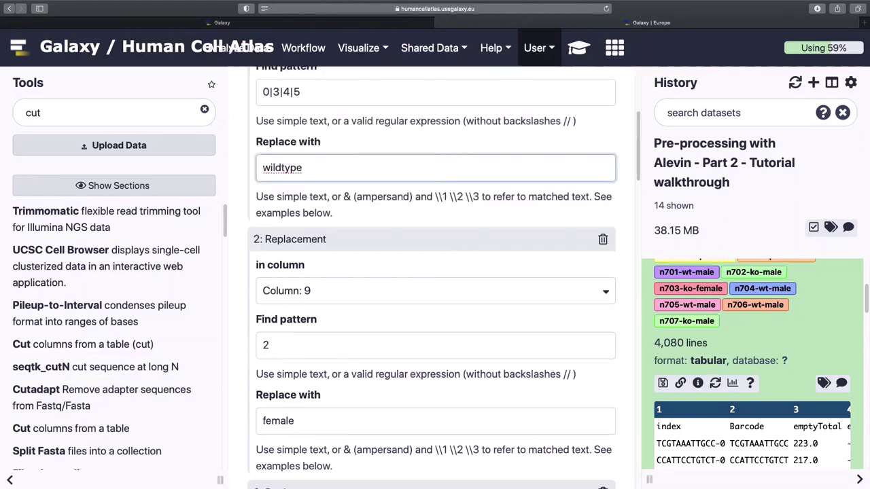
Change the second replacement to find the pattern 1|2|6 and replace it with "knockout".
scroll(113, 340, "down", 2)
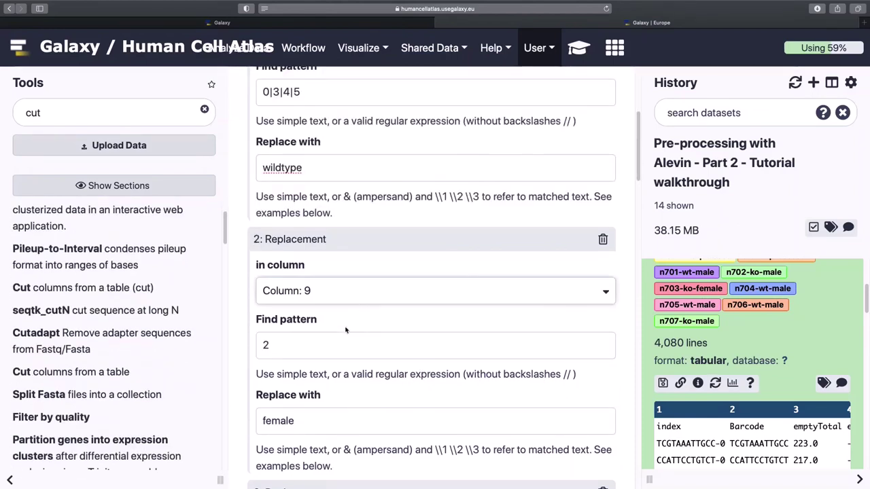
double_click(329, 345)
type("1")
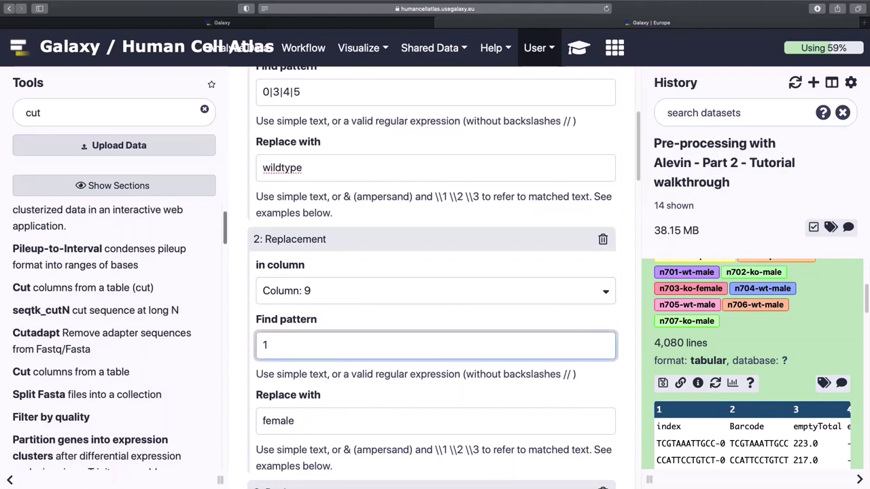
type("|")
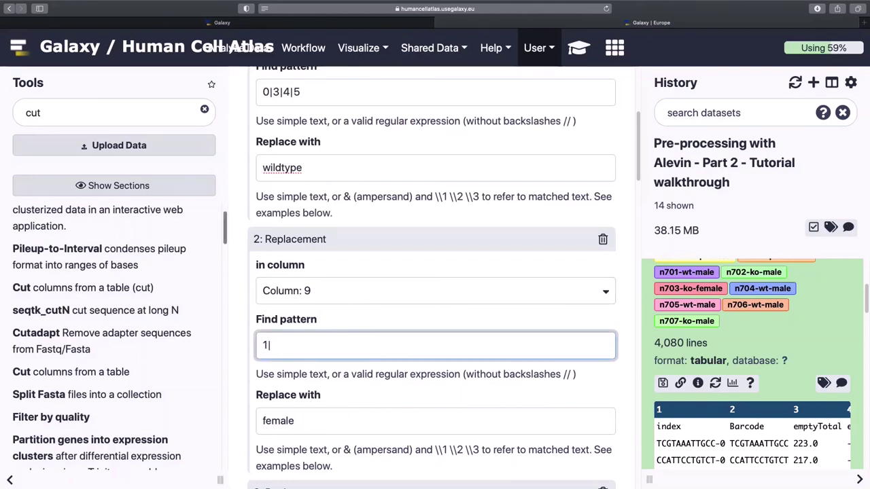
type("2|6")
double_click(302, 421)
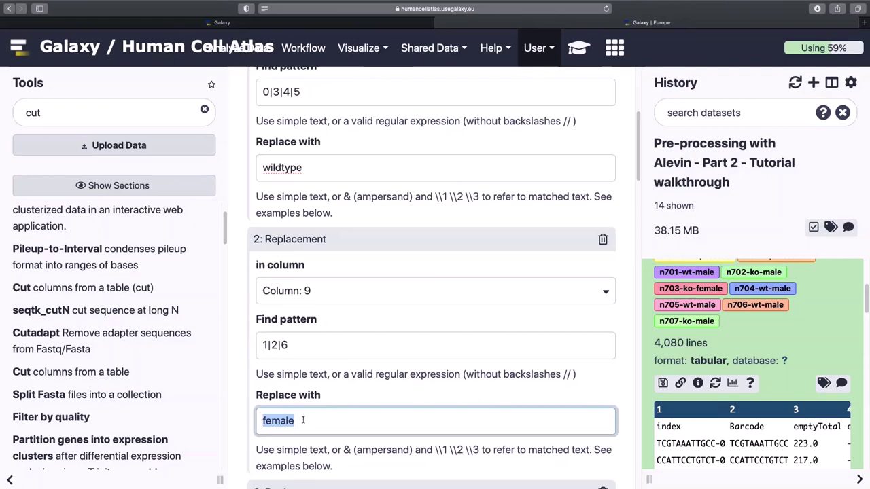
type("knockout")
Change the third replacement to replace "batch" with "genotype" and execute the Replace Text job.
scroll(299, 394, "down", 8)
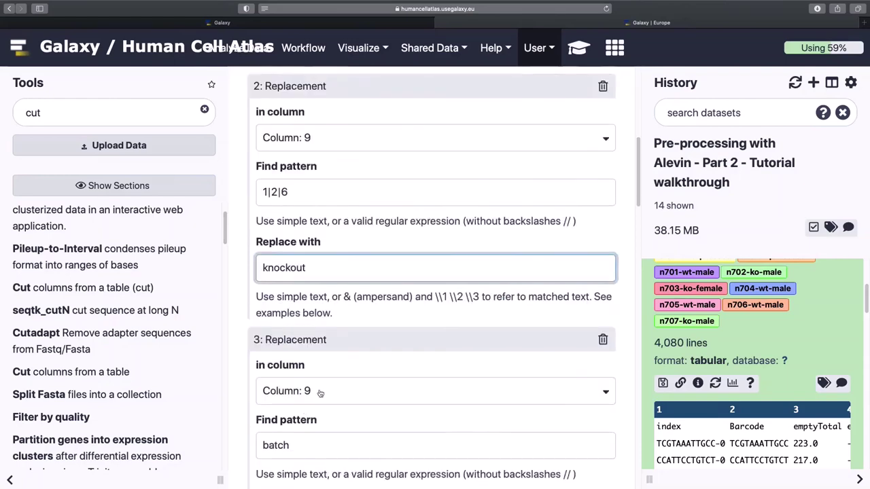
double_click(299, 393)
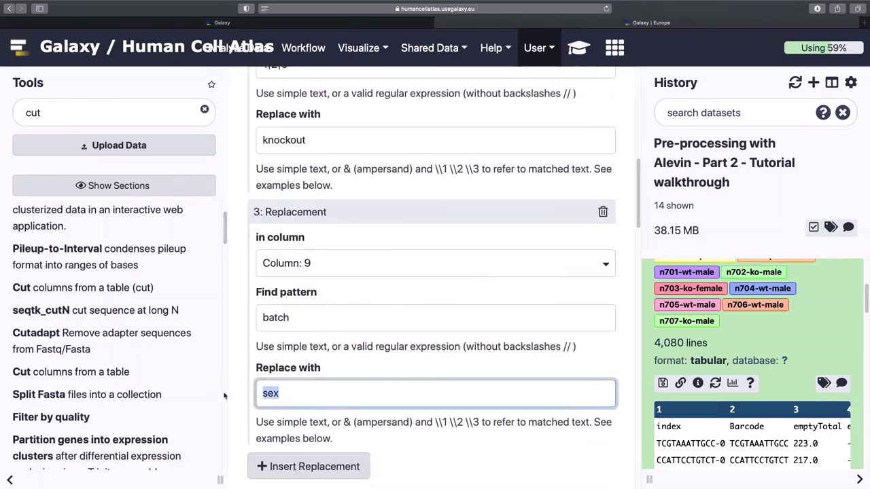
type("g")
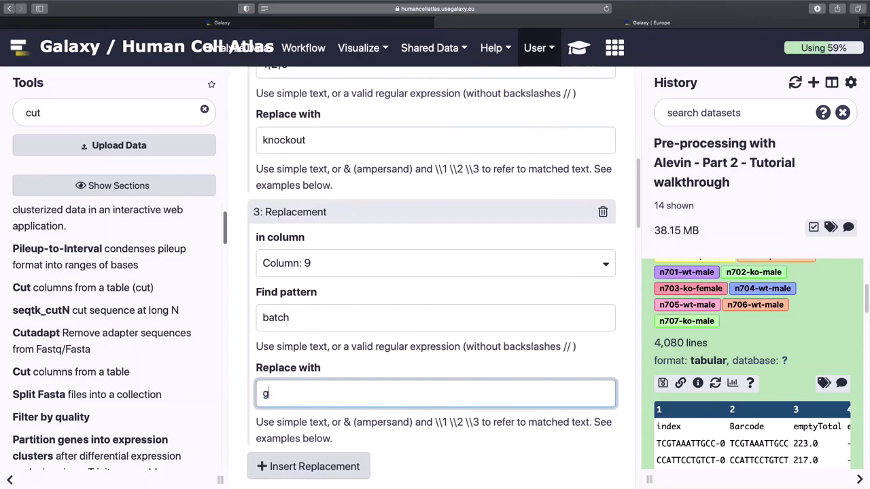
type("enotype")
scroll(299, 369, "down", 8)
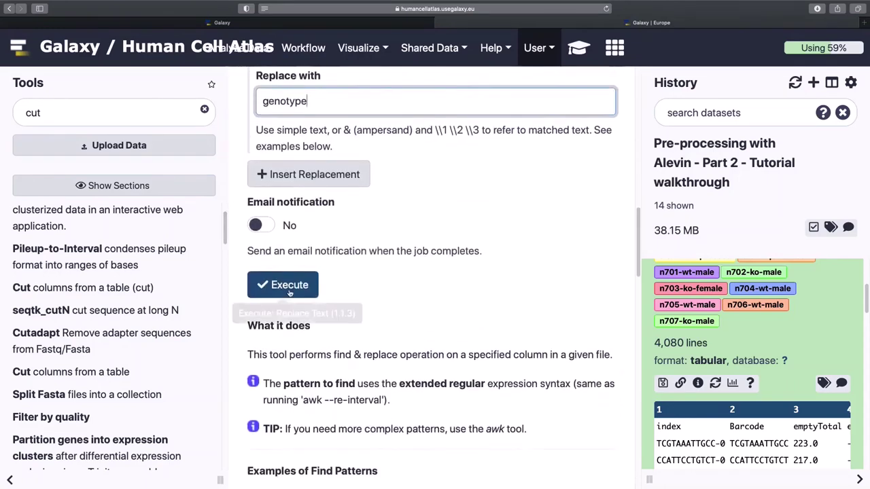
left_click(278, 283)
Rerun the Cut job of the Sex metadata dataset on 17: Replace Text on data 13, keeping column c9.
scroll(697, 328, "down", 4)
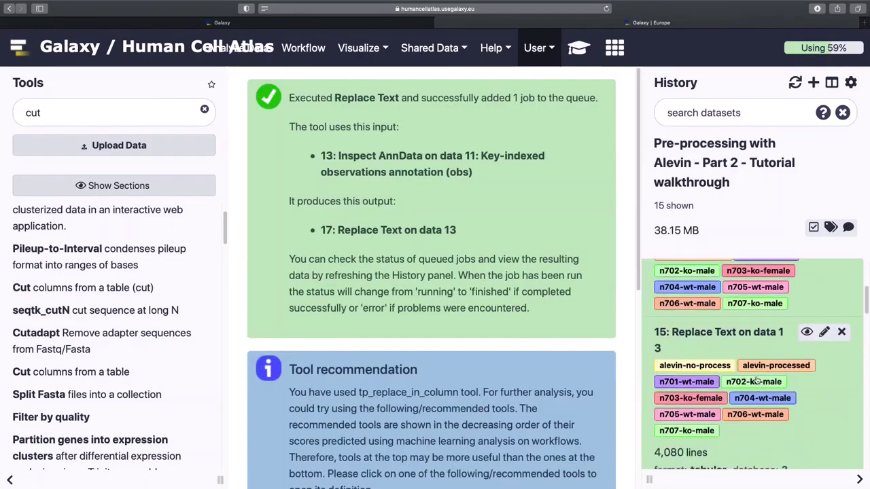
left_click(714, 279)
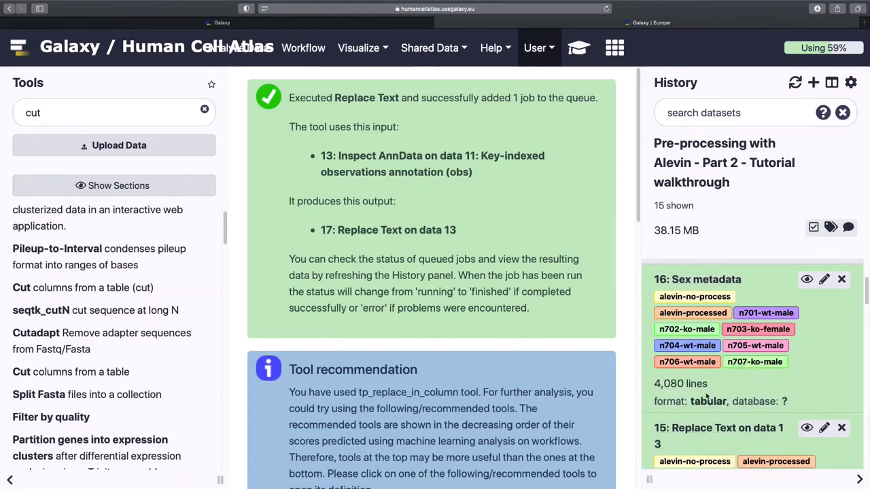
left_click(715, 424)
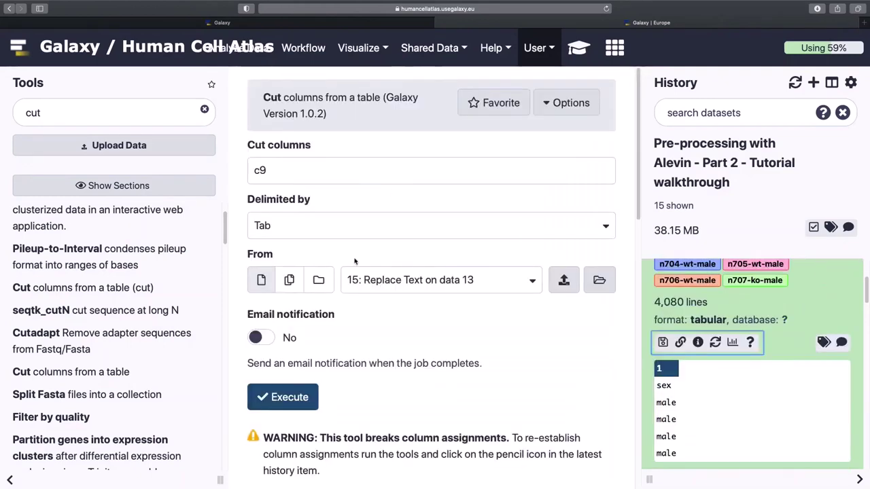
left_click(375, 275)
scroll(394, 354, "up", 3)
left_click(400, 342)
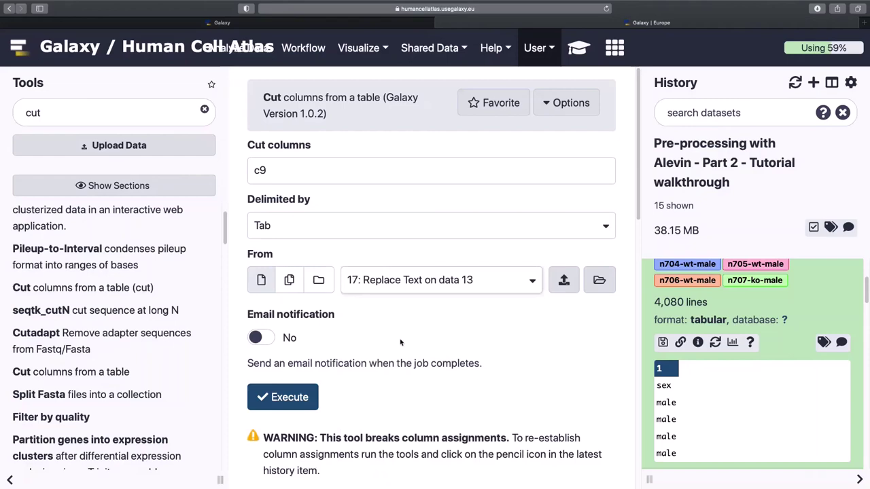
scroll(381, 333, "down", 2)
left_click(273, 310)
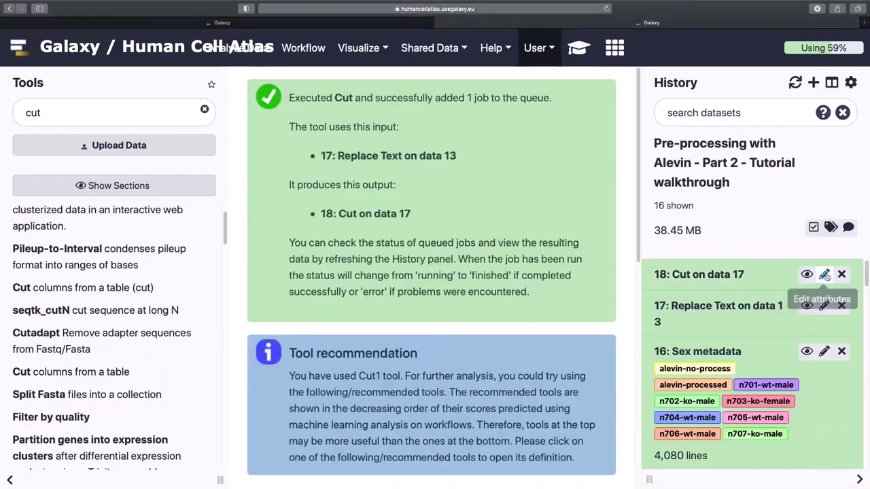
Rename dataset 18, the new Cut output, "Genotype metadata" and save its attributes.
left_click(824, 275)
triple_click(342, 229)
type("Gen")
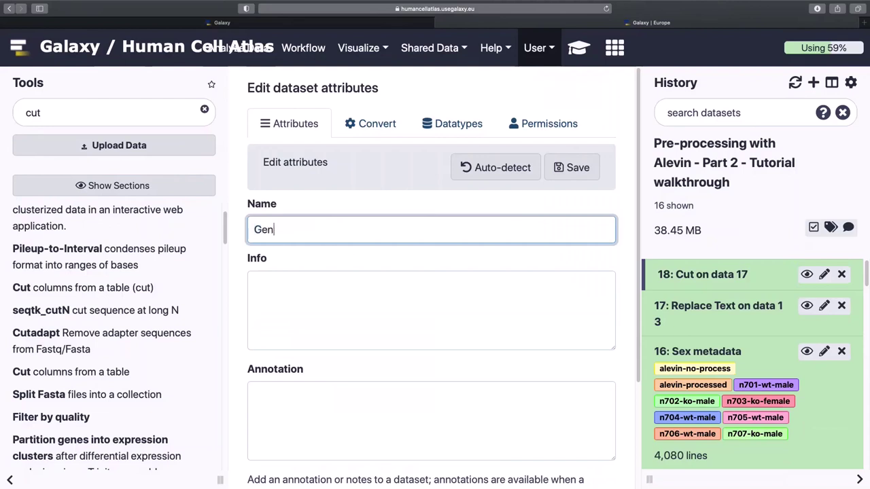
type("otype data")
key("BackSpace")
key("BackSpace")
key("BackSpace")
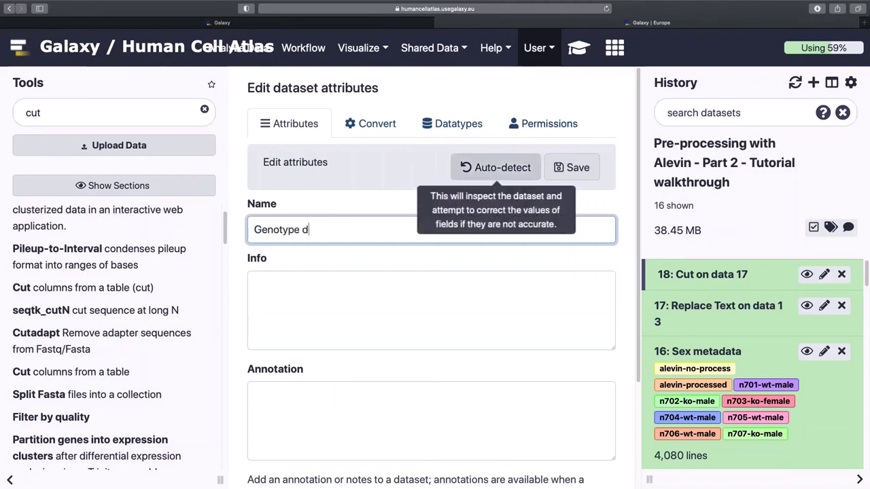
type("metadata")
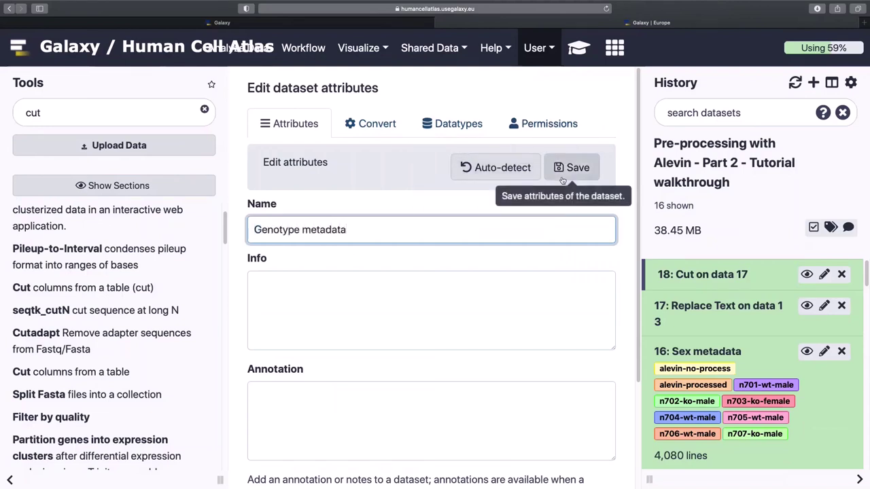
left_click(571, 167)
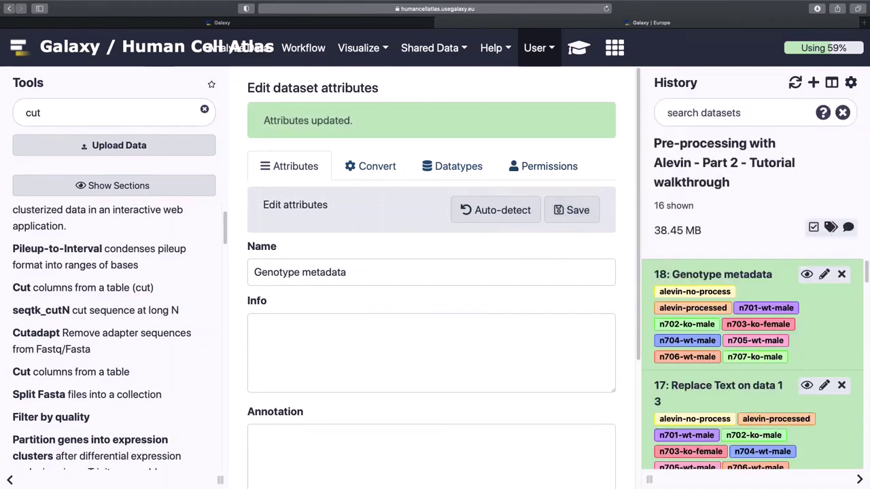
Search the tools for "paste two files" and open the Paste two files side by side tool.
triple_click(144, 114)
type("paste two files")
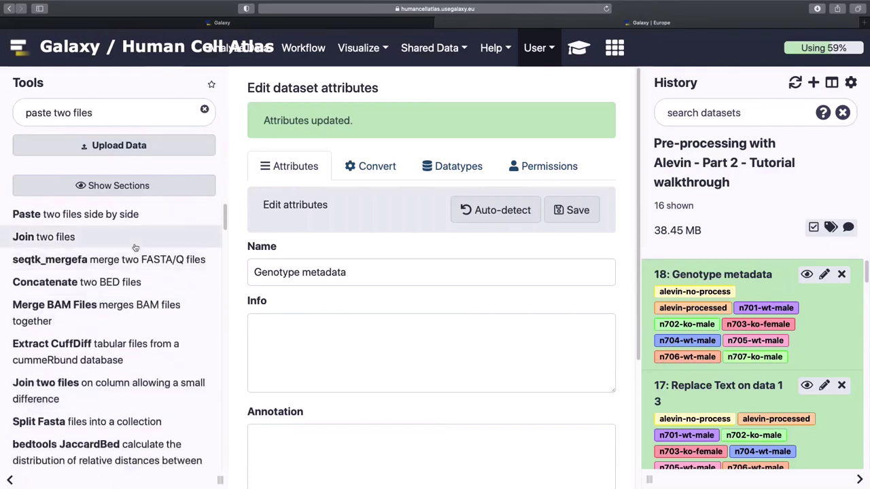
left_click(132, 215)
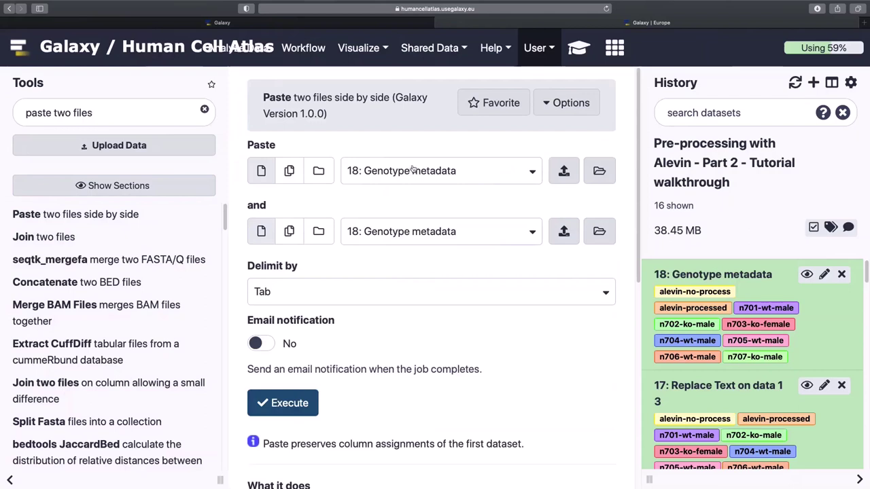
Choose 16: Sex metadata as the second file to paste alongside Genotype metadata and execute the Paste job.
left_click(402, 230)
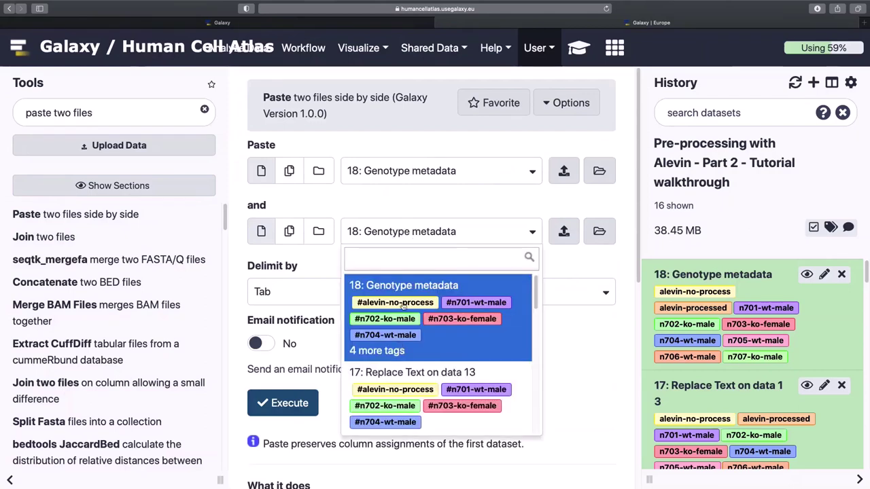
scroll(402, 307, "down", 3)
scroll(401, 333, "up", 2)
left_click(401, 333)
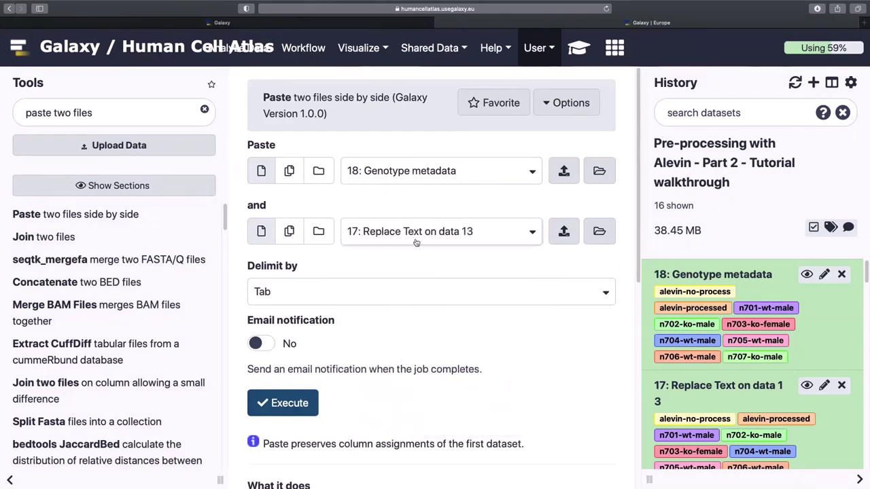
left_click(416, 241)
scroll(410, 384, "down", 3)
left_click(414, 389)
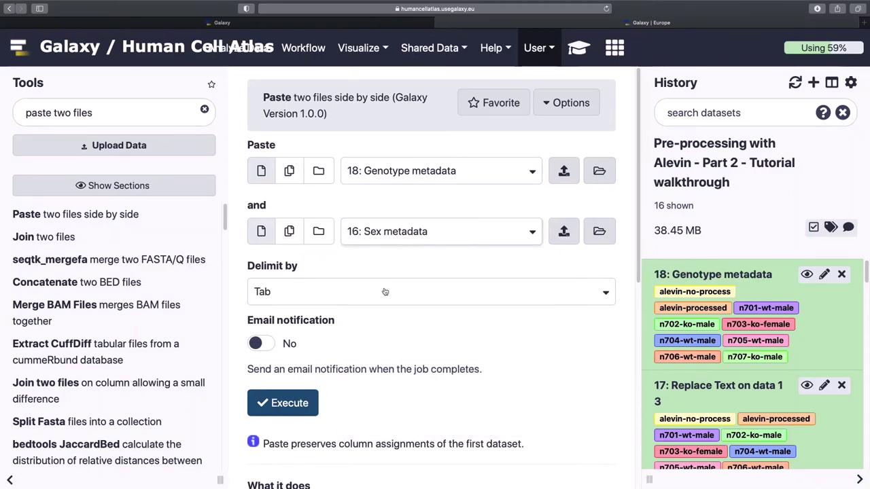
left_click(299, 407)
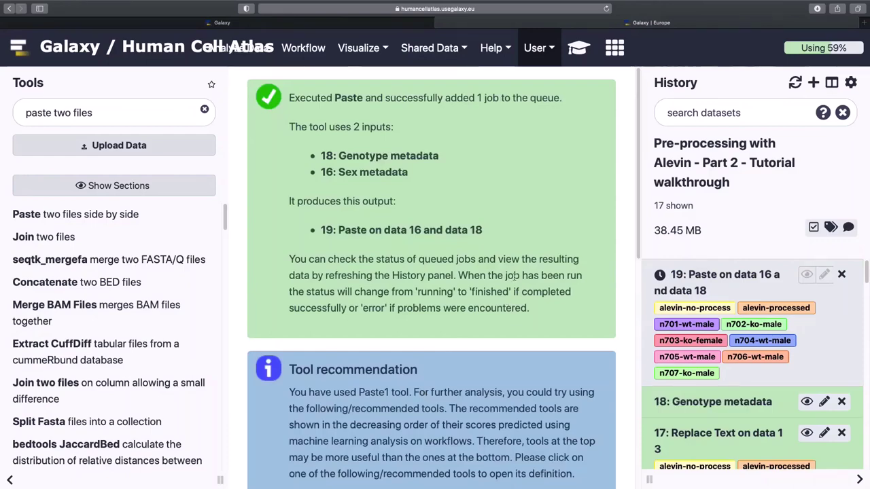
scroll(515, 275, "down", 3)
scroll(515, 276, "up", 3)
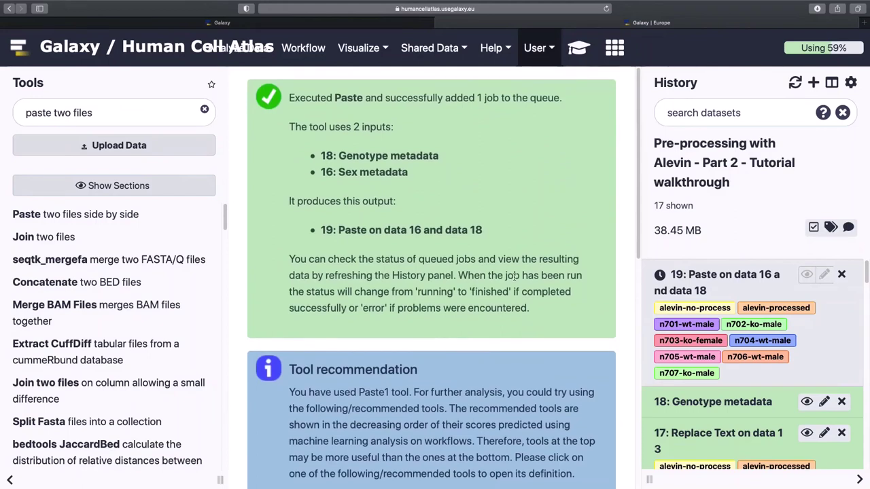
Search for "manipulate" and open the Manipulate AnnData tool, returning to its form after viewing the Genotype metadata dataset.
triple_click(155, 116)
type("manipulate")
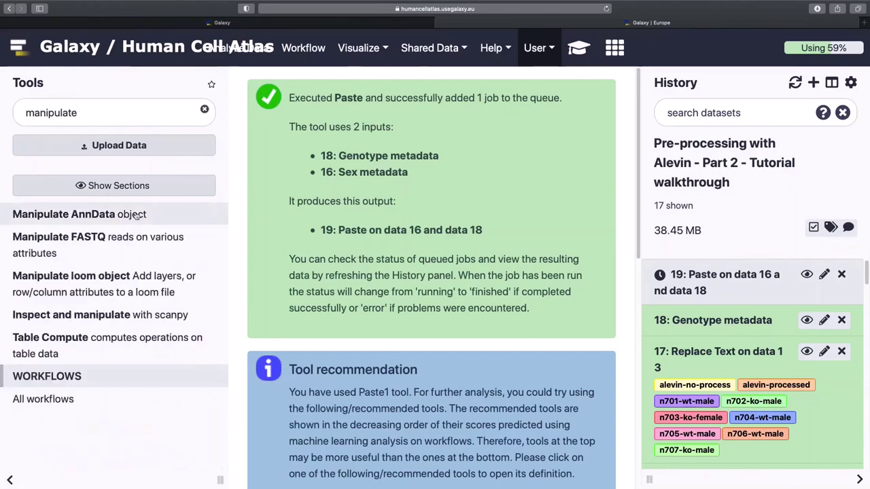
left_click(64, 214)
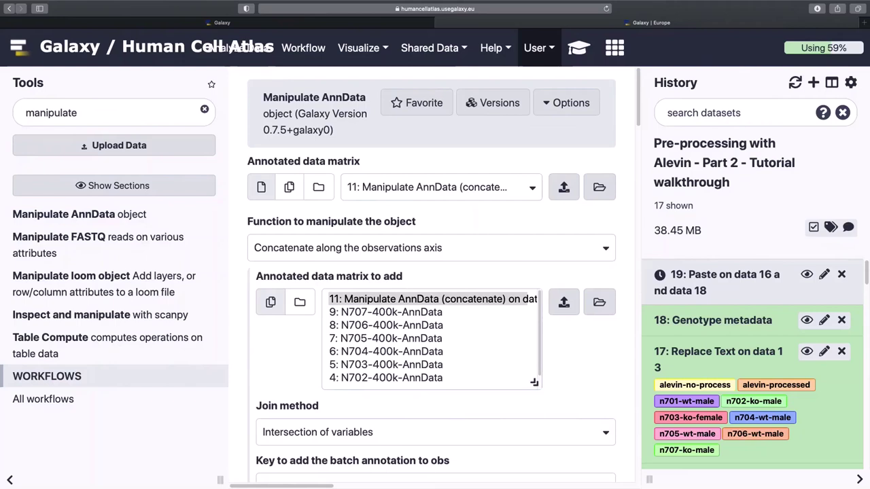
left_click(807, 320)
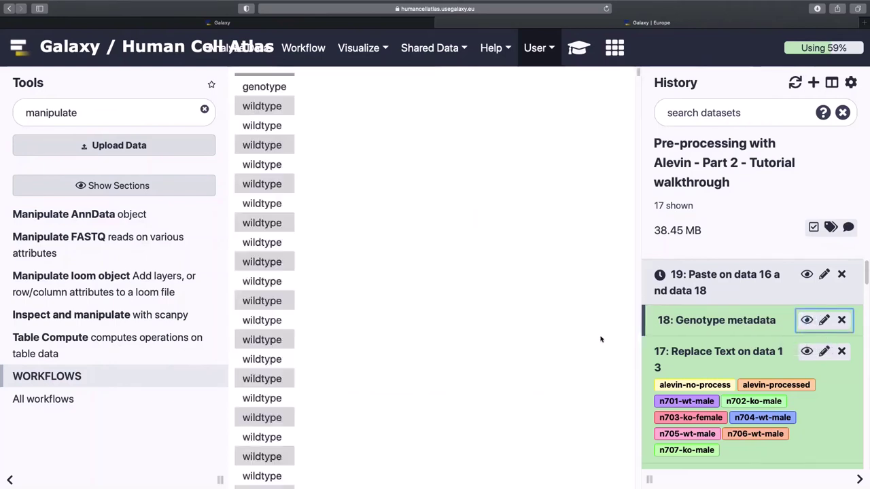
left_click(82, 214)
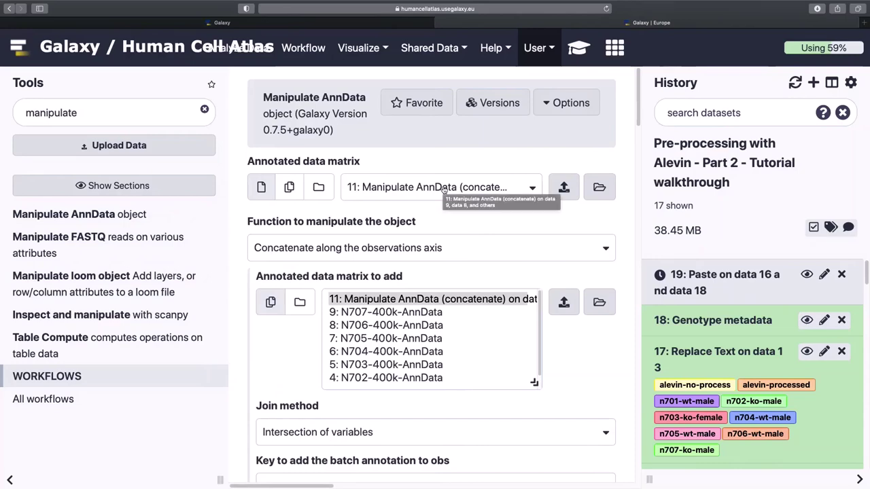
Add new annotations to the observations (obs) of dataset 11 from table 19, the pasted metadata, and execute the job.
left_click(435, 249)
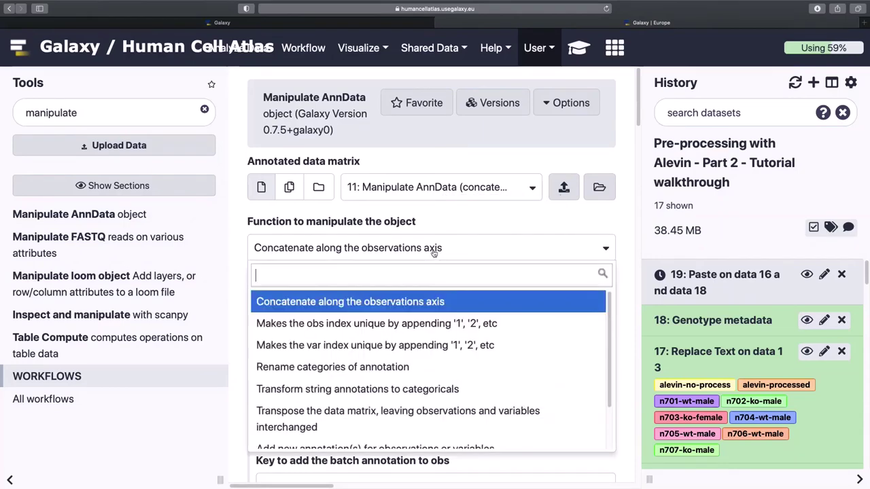
scroll(401, 408, "down", 2)
left_click(353, 410)
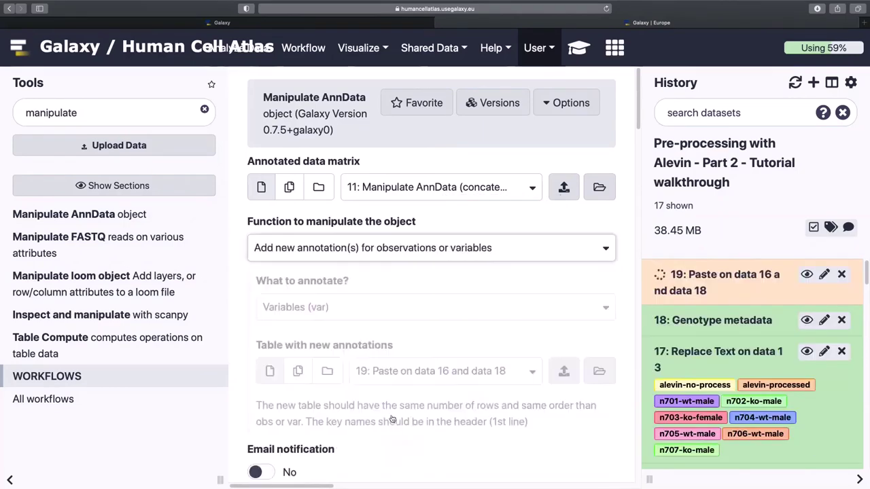
left_click(358, 302)
left_click(380, 380)
scroll(406, 293, "down", 3)
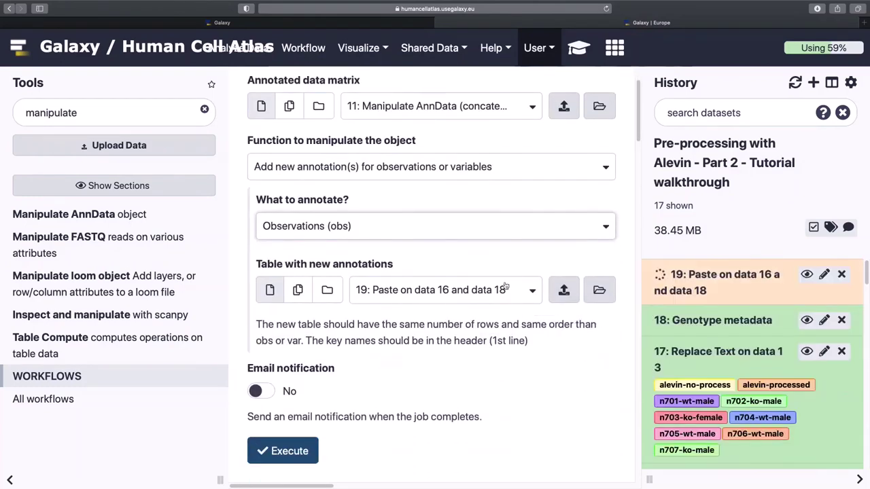
scroll(370, 418, "down", 1)
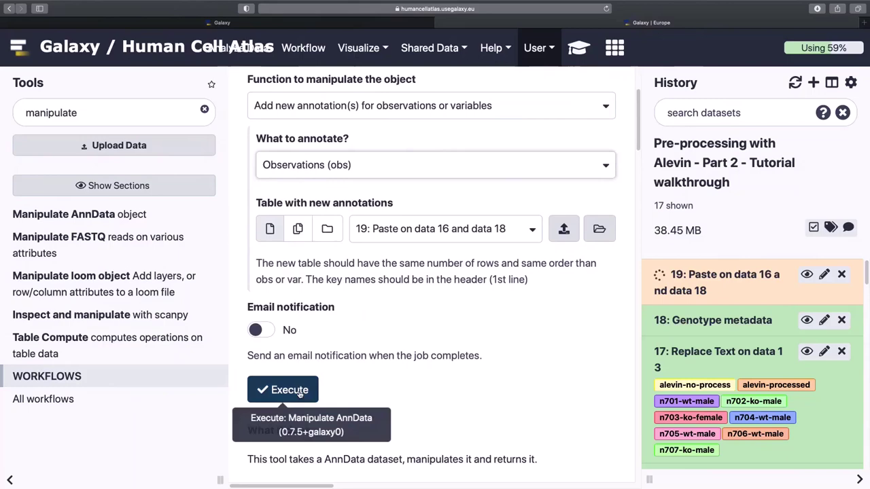
left_click(298, 390)
Reopen Manipulate AnnData with dataset 20 (add_annotation) as the matrix and set the function to Rename categories of annotation.
left_click(63, 214)
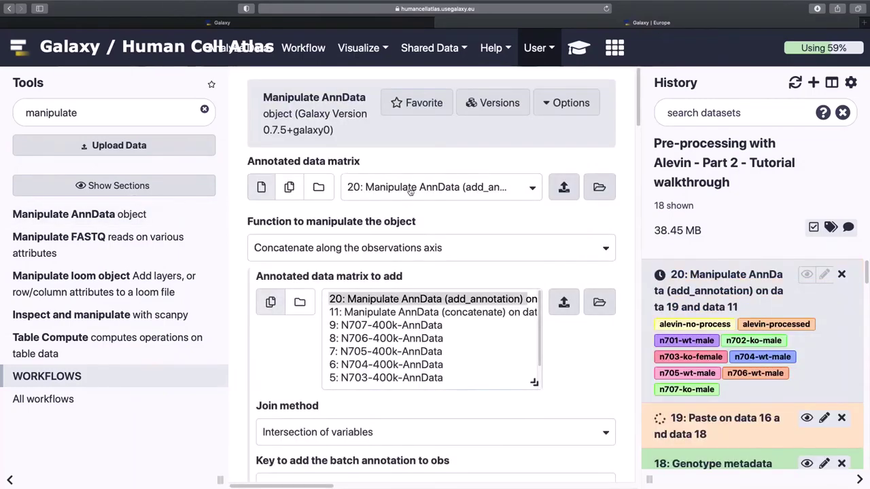
left_click(411, 192)
left_click(404, 256)
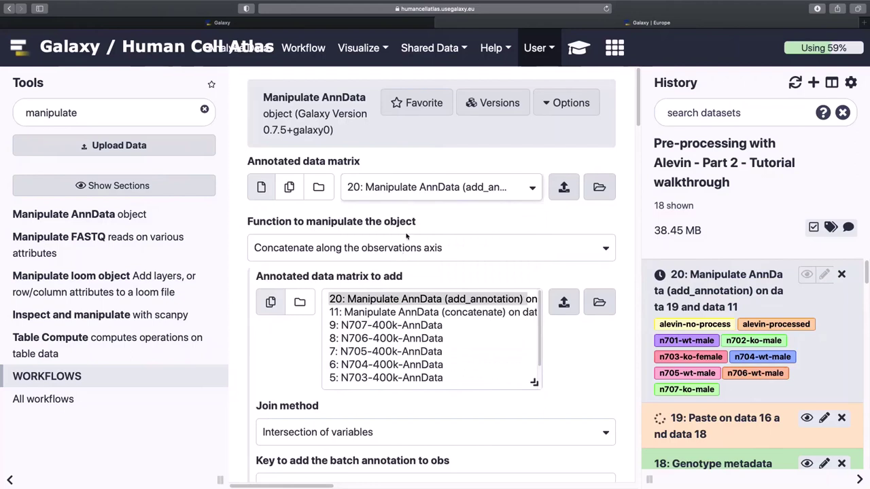
left_click(402, 255)
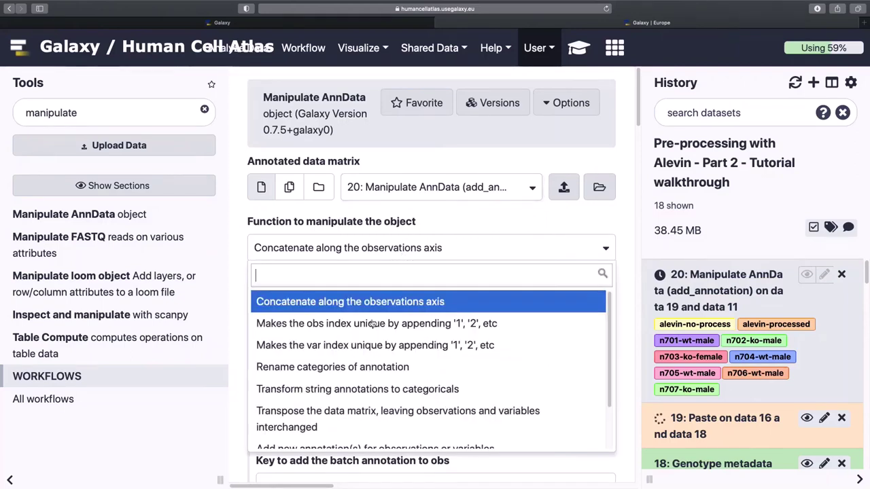
left_click(373, 362)
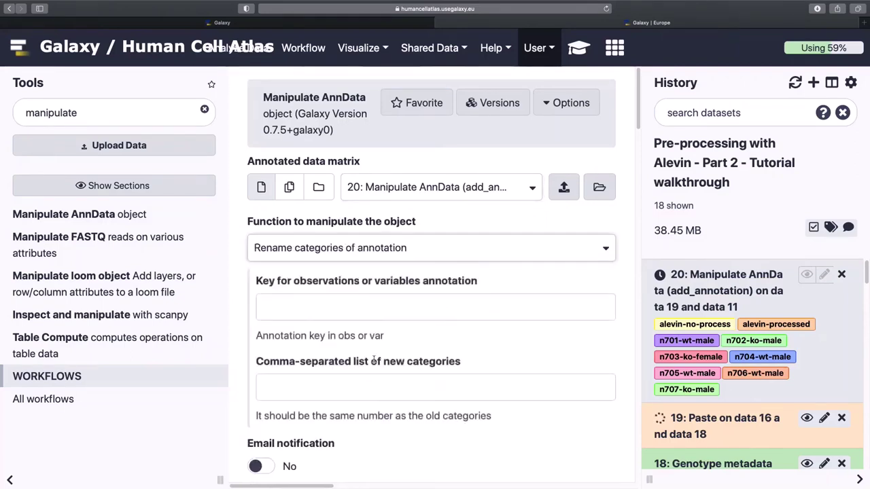
Set the annotation key to batch and enter N701,N702,N703,N704,N705,N706,N707 as the new categories.
left_click(406, 307)
type("batch")
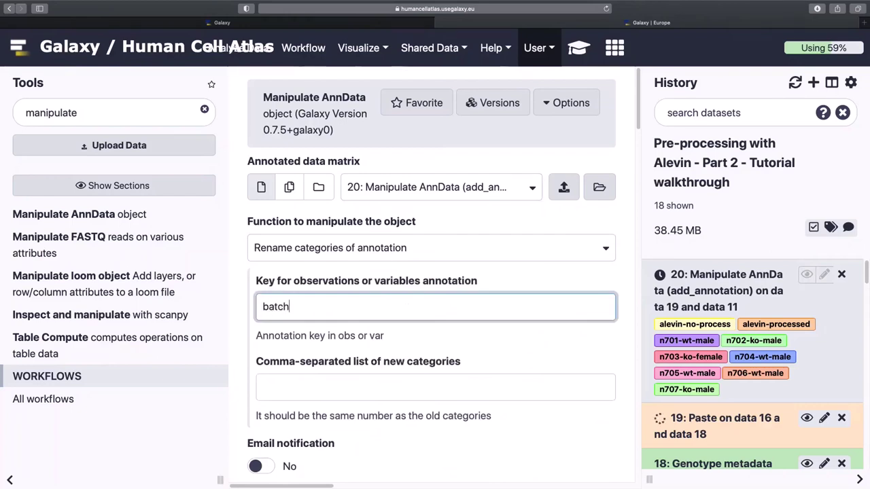
key("Tab")
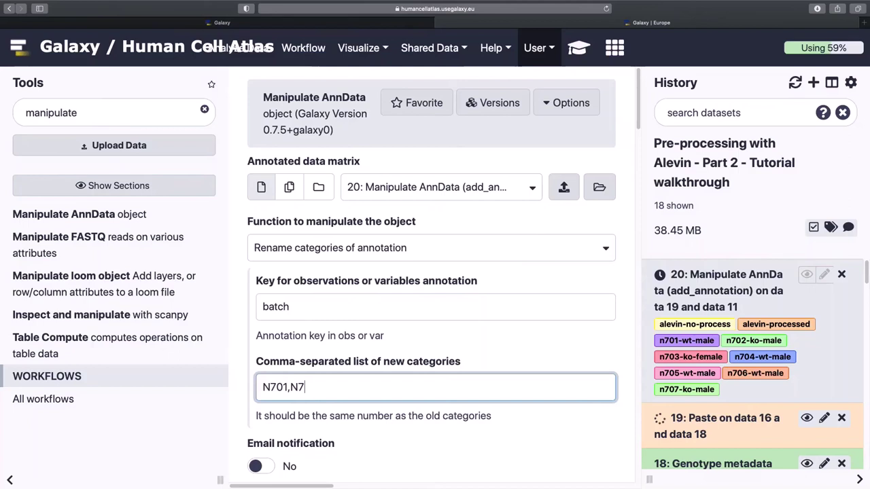
type("02,N703,N")
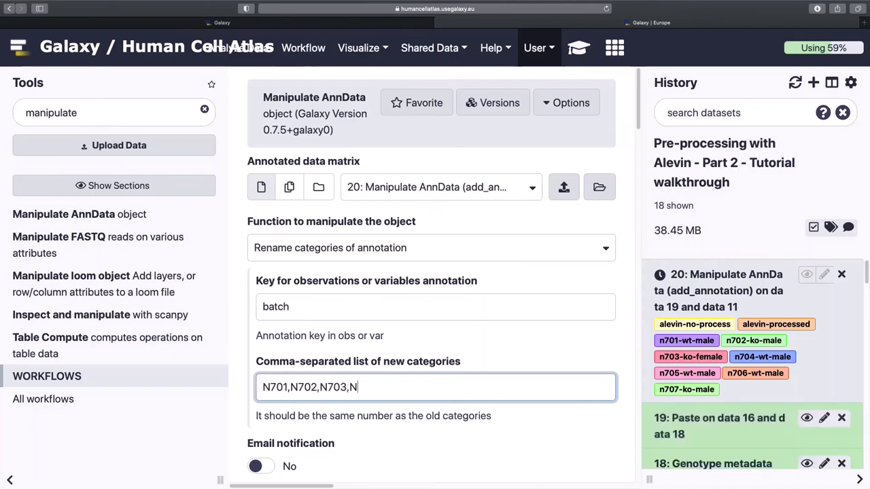
type("704,N705,N706,")
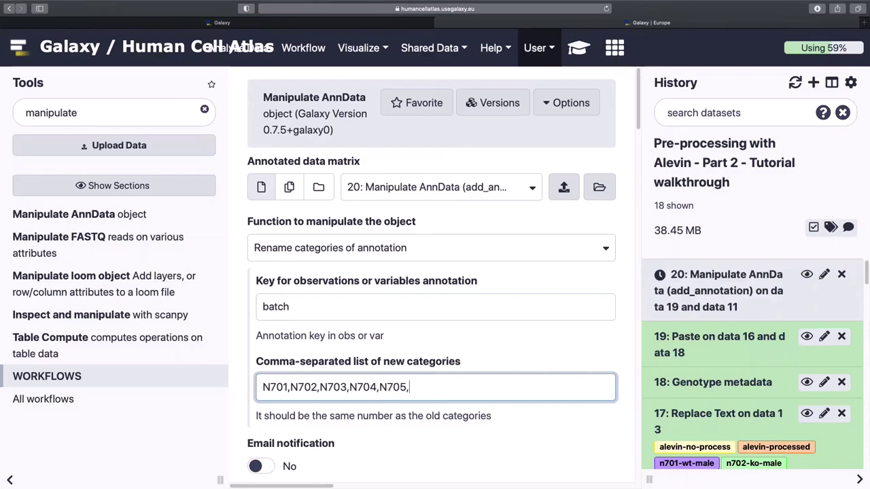
type("N707")
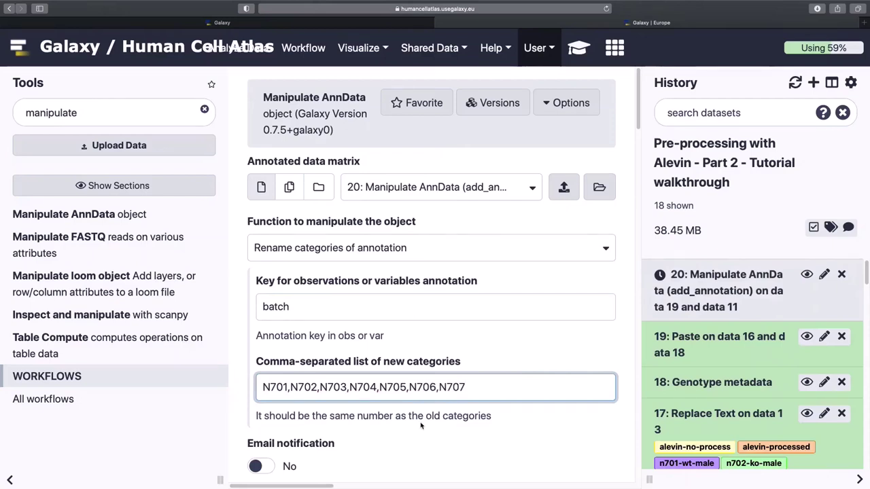
Check the list of new categories and execute the Rename categories job on dataset 20.
scroll(421, 425, "down", 2)
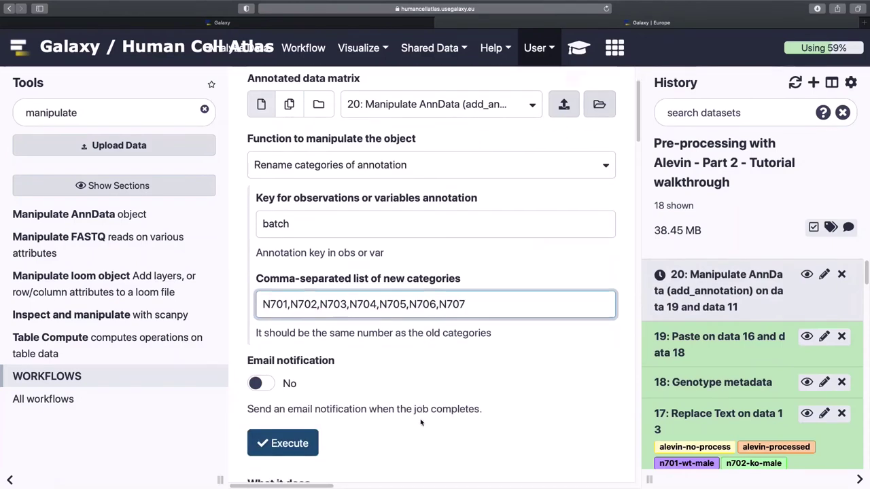
triple_click(418, 301)
left_click(457, 300)
left_click_drag(470, 303, 259, 303)
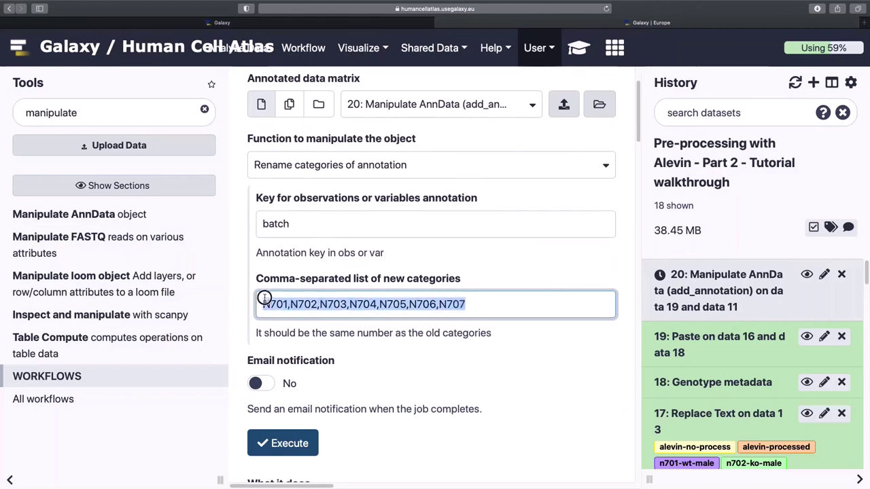
left_click(334, 304)
left_click_drag(264, 304, 486, 297)
left_click(509, 303)
left_click(264, 303)
left_click(282, 443)
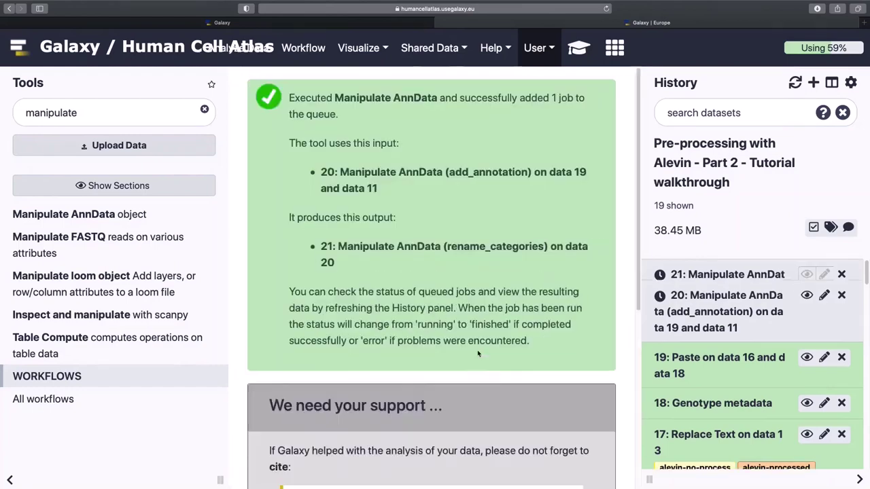
Rename dataset 19, the pasted metadata table, as Cell Metadata and save the attributes.
scroll(700, 414, "down", 1)
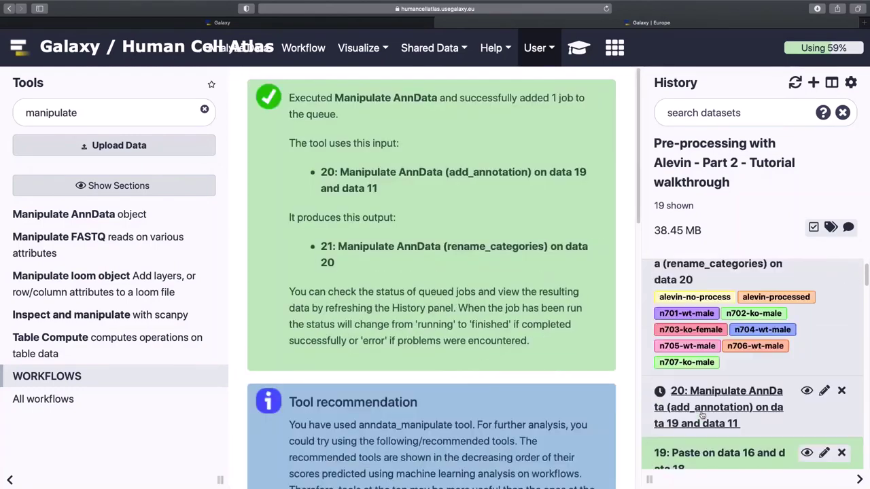
scroll(709, 306, "up", 1)
left_click(722, 288)
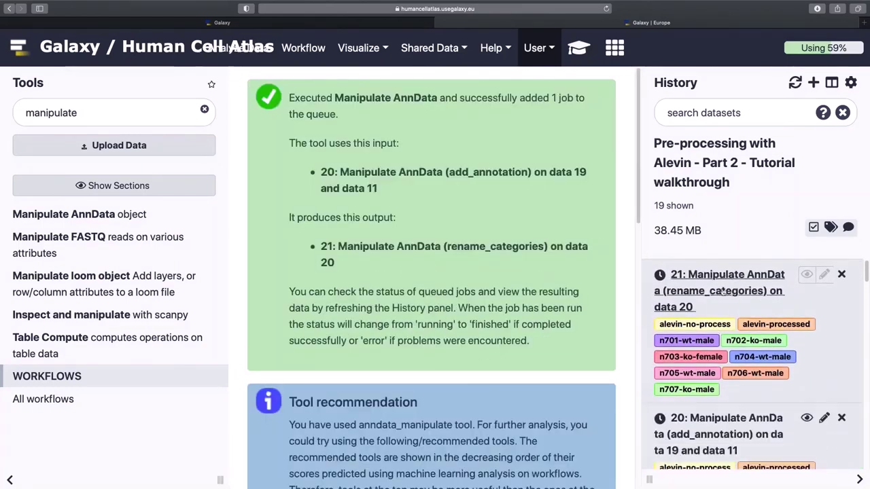
scroll(727, 378, "down", 3)
scroll(727, 378, "up", 2)
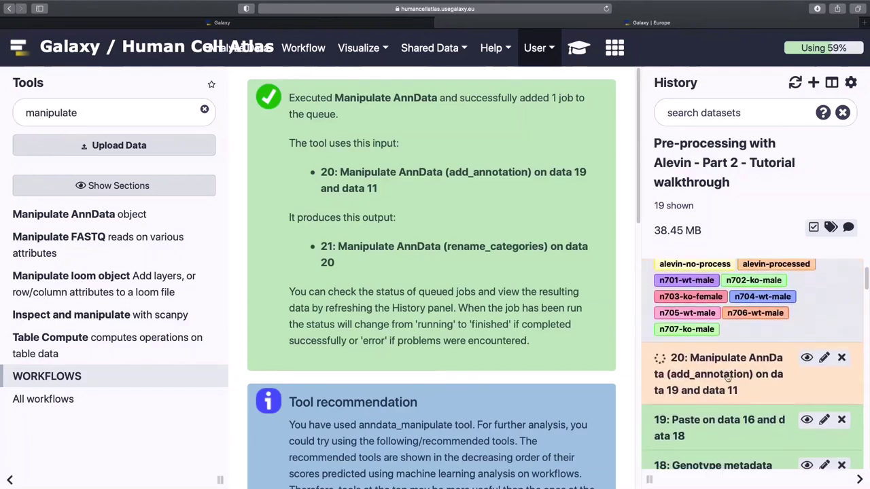
scroll(727, 387, "down", 1)
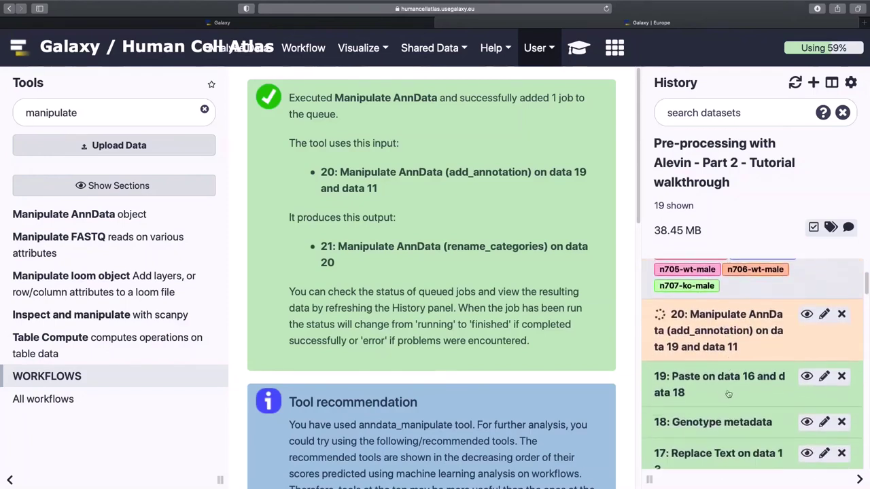
left_click(823, 376)
triple_click(372, 230)
type("Ce")
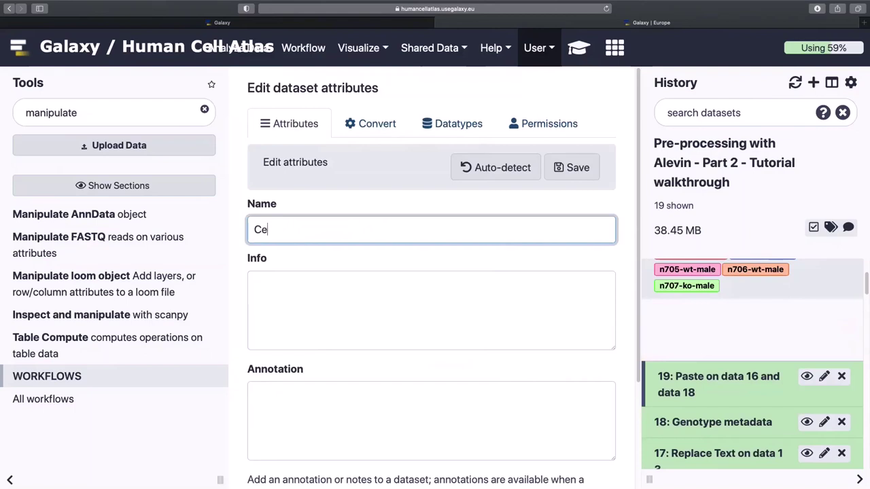
type("ll Metadata")
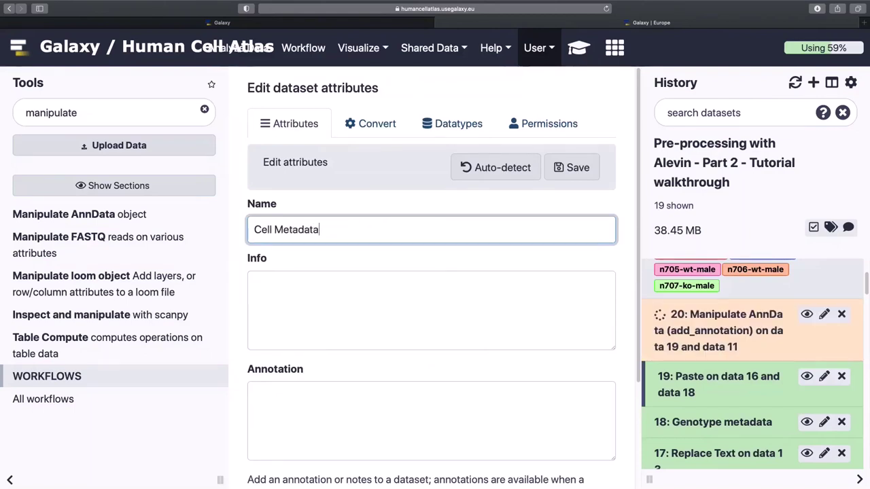
left_click(574, 170)
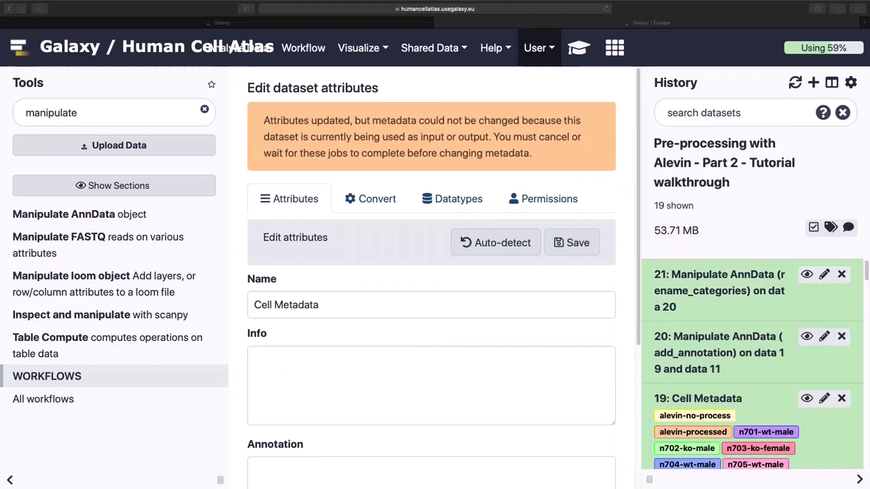
Expand dataset 21 (rename_categories) to examine its batch categories and its obs and var layers, and collapse it again.
left_click(732, 288)
scroll(733, 367, "down", 5)
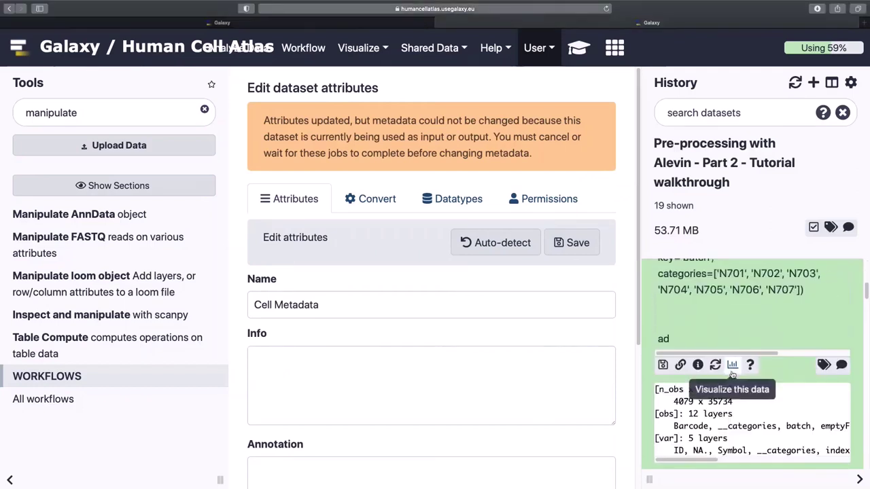
scroll(732, 373, "down", 1)
mouse_move(699, 439)
left_mouse_down()
mouse_move(833, 438)
mouse_move(686, 439)
left_mouse_up()
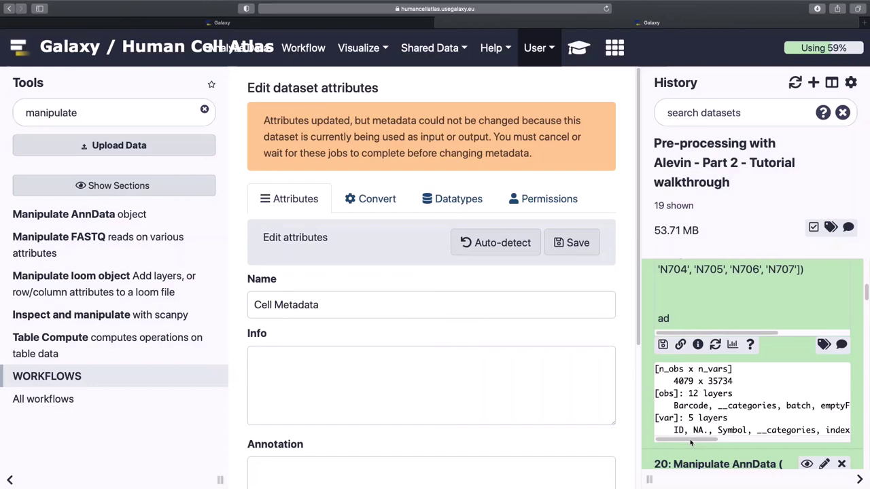
scroll(690, 442, "up", 5)
left_click(724, 279)
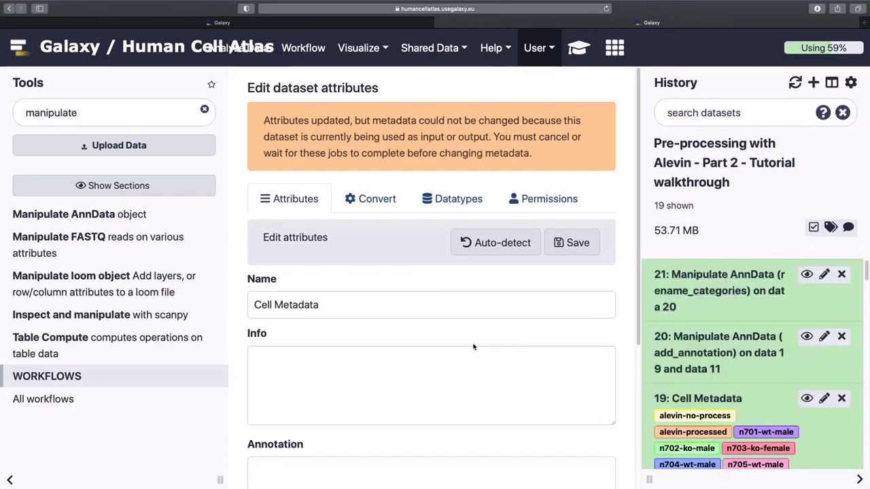
Search the tools for "anndata operations" and open the AnnData Operations tool.
double_click(139, 112)
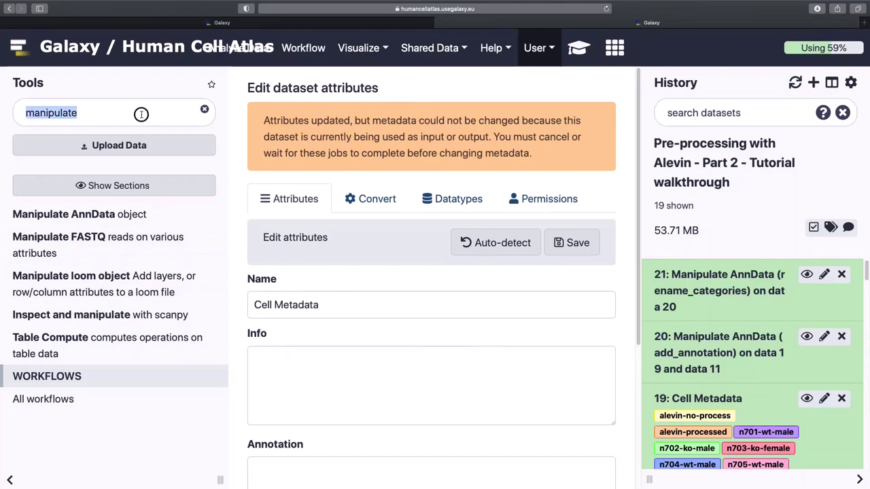
type("anndata op")
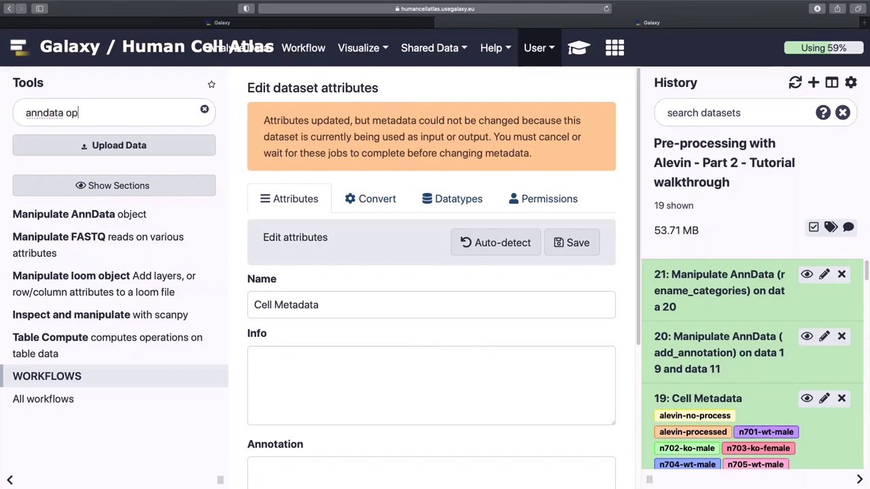
type("erations")
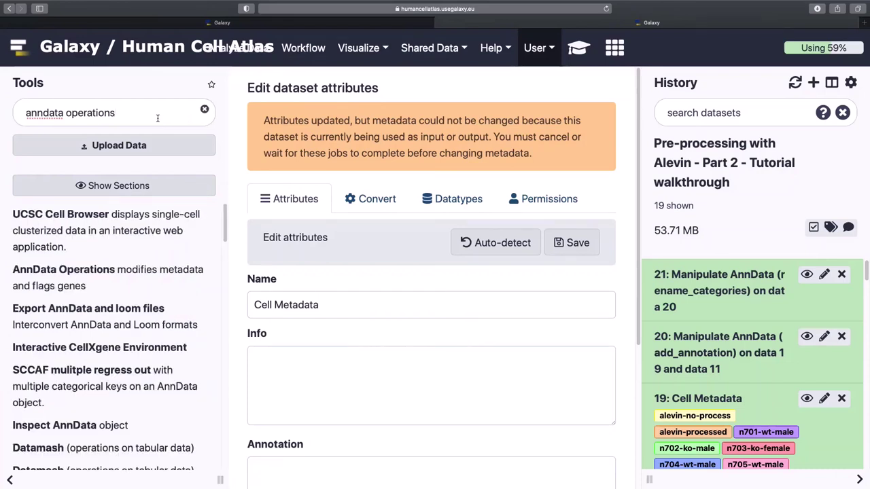
scroll(155, 299, "down", 3)
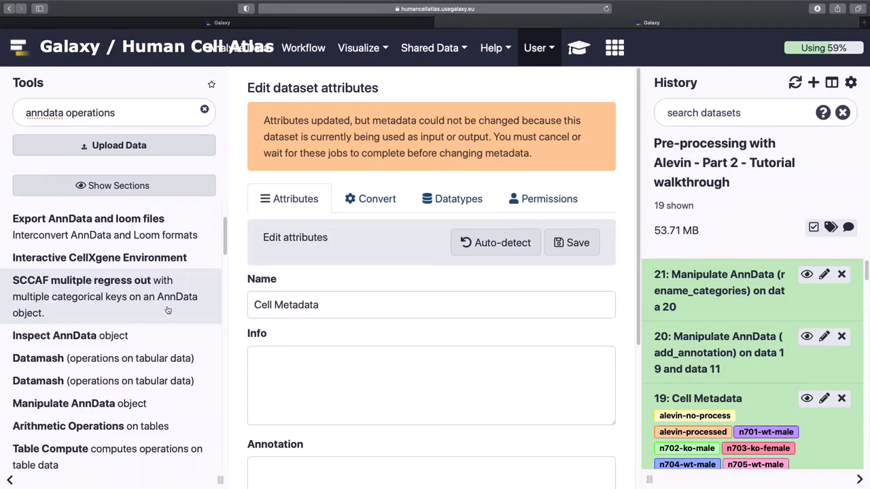
scroll(168, 310, "up", 3)
left_click(151, 267)
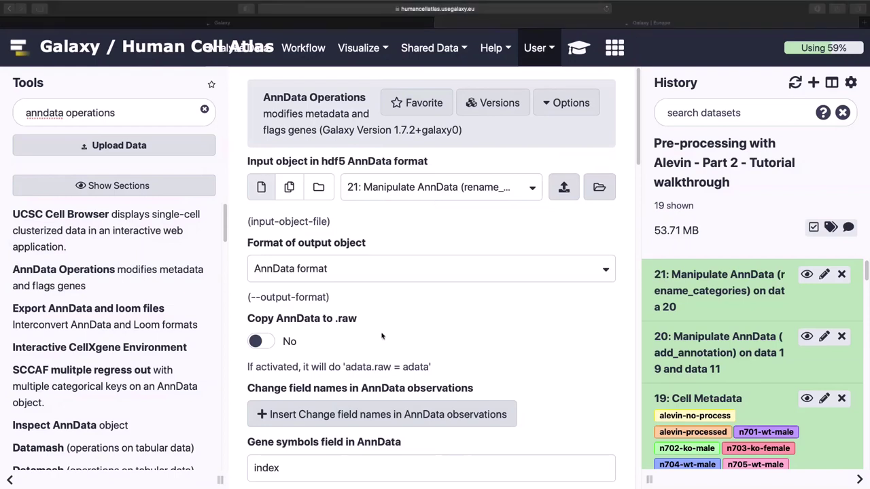
Set the gene symbols field in AnnData to NA. for dataset 21.
scroll(359, 347, "down", 3)
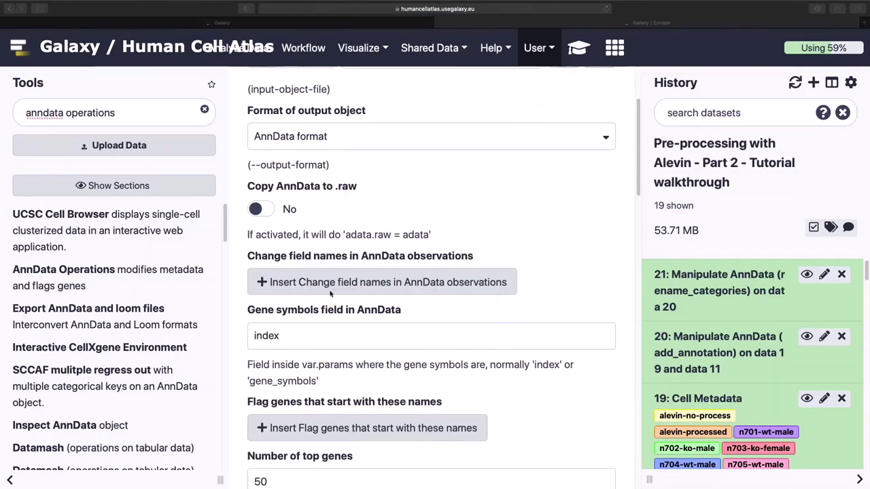
scroll(331, 293, "down", 3)
scroll(328, 325, "up", 1)
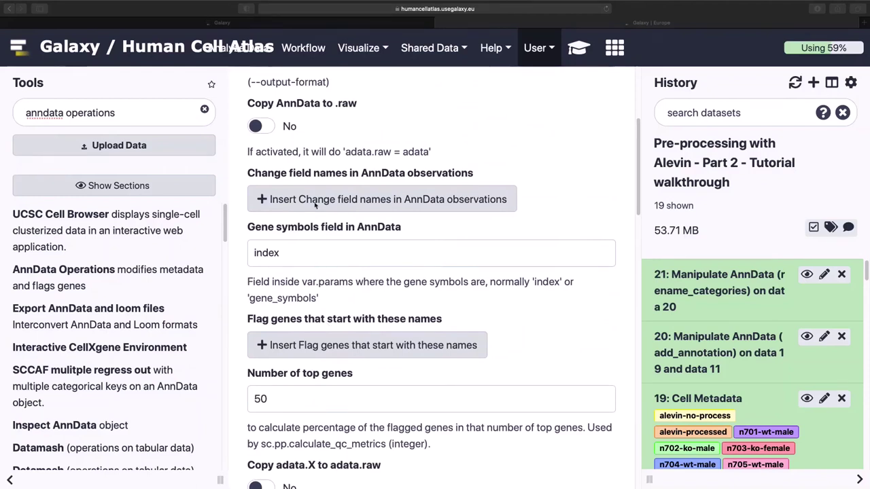
double_click(316, 252)
type("NA.")
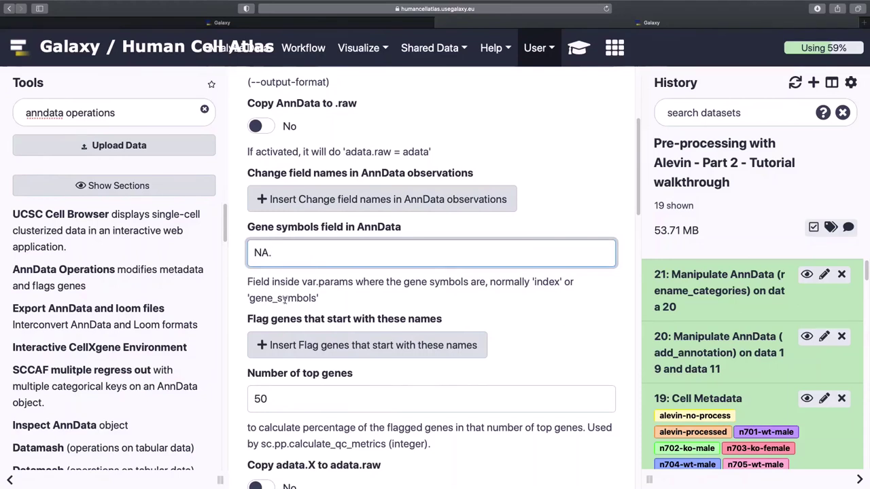
Add a gene flag for names starting with True and set its var name to mito.
left_click(301, 343)
scroll(313, 319, "down", 3)
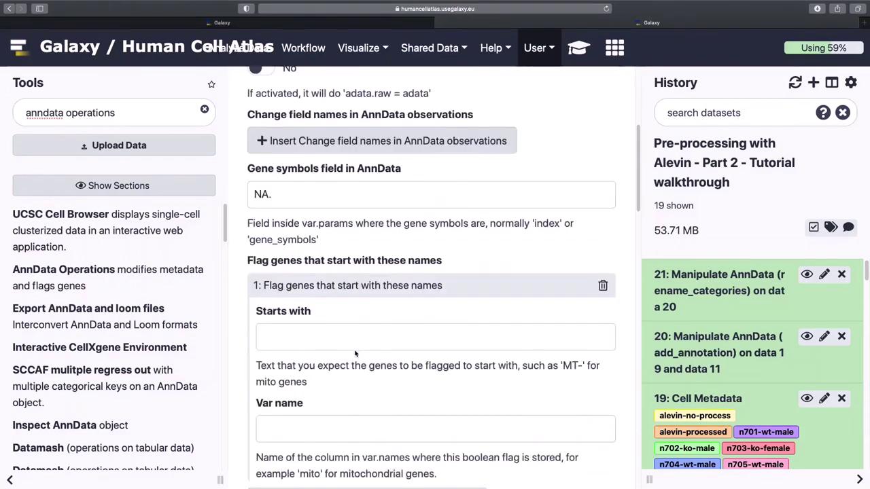
left_click(316, 302)
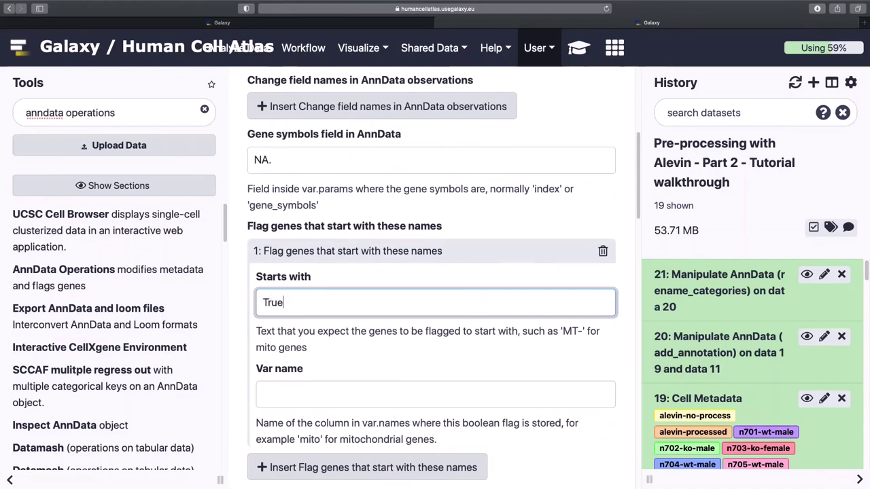
scroll(327, 354, "down", 1)
left_click(325, 358)
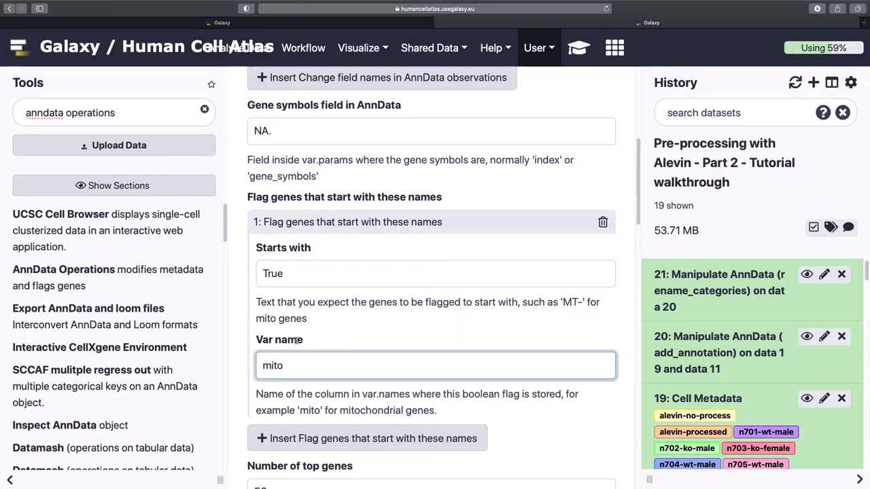
Leave the remaining AnnData Operations options at their defaults and execute the job on dataset 21.
scroll(298, 339, "down", 2)
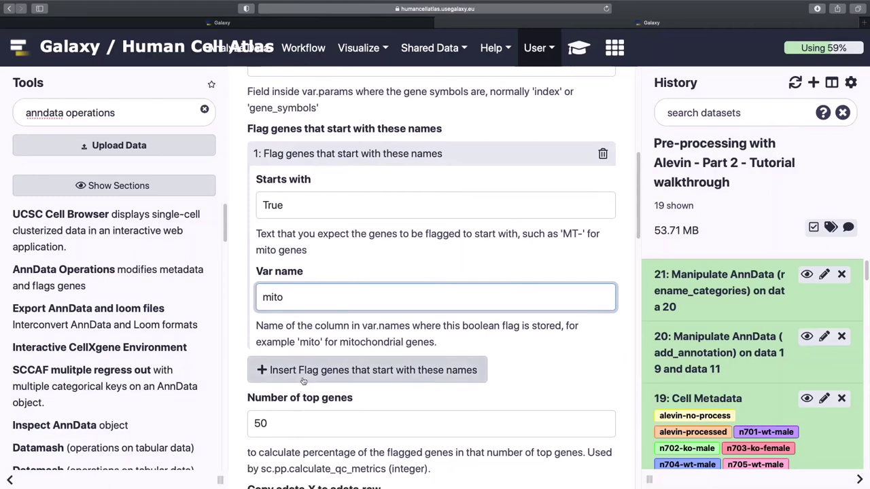
scroll(316, 330, "down", 10)
scroll(316, 330, "down", 8)
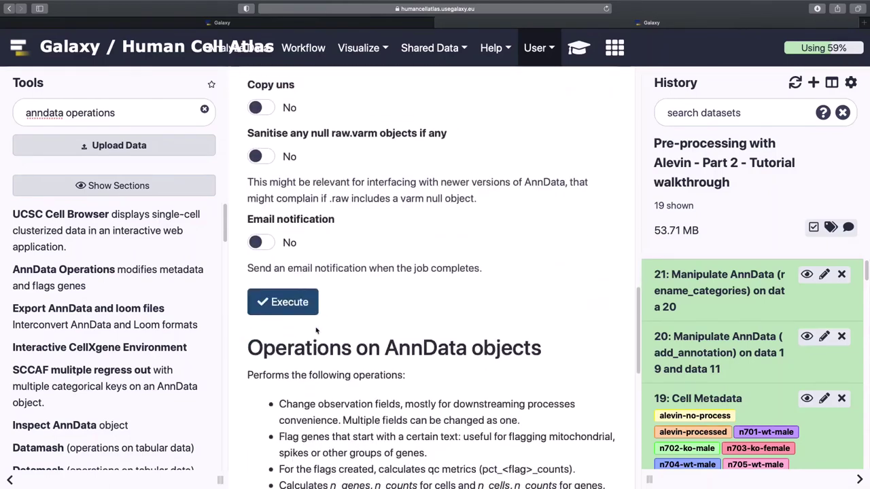
left_click(284, 299)
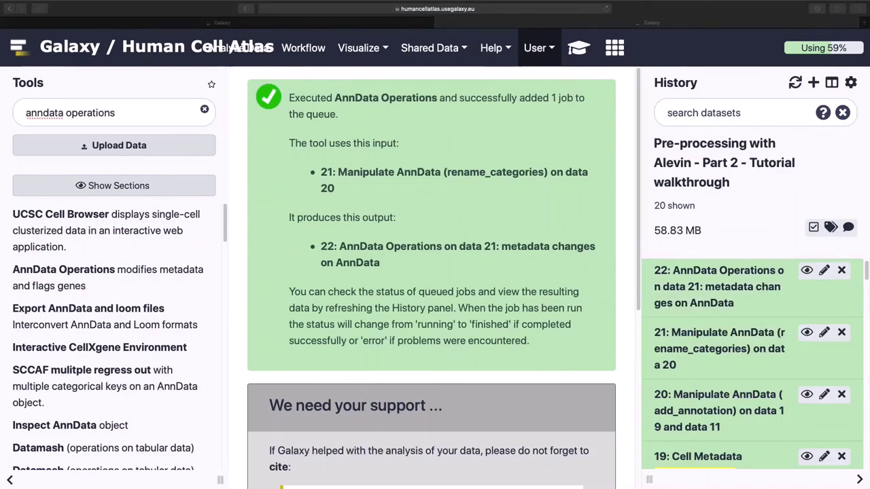
Rename dataset 22, the AnnData Operations output, as Pre-processed object and save the attributes.
left_click(824, 270)
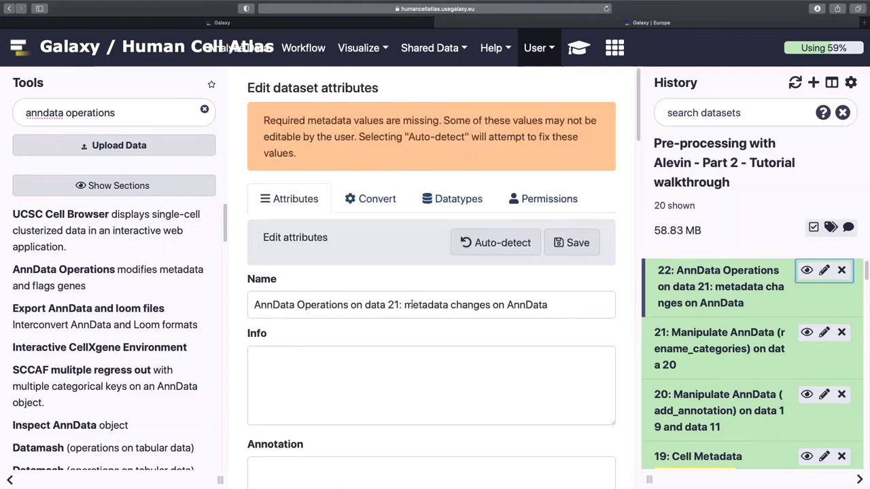
double_click(410, 305)
triple_click(411, 305)
type("Pre-processed object")
left_click(571, 242)
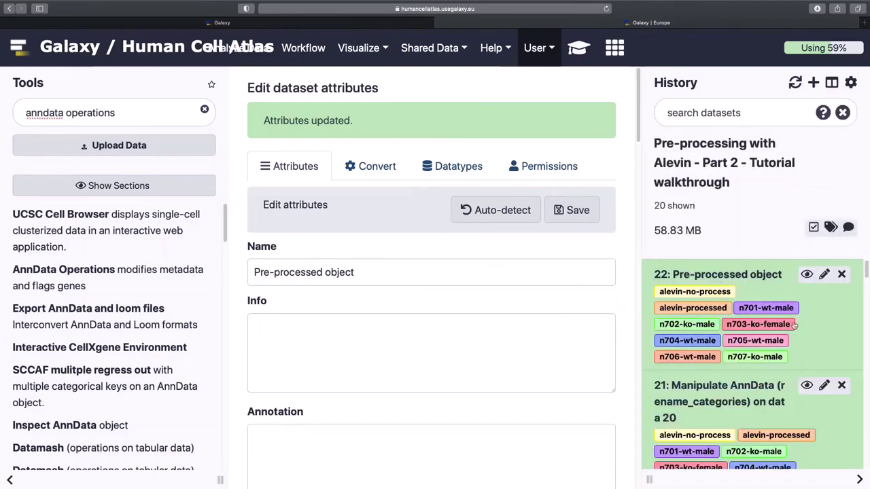
Remove all nine existing name tags, from alevin-no-process through n707-ko-male, from the Pre-processed object dataset 22.
left_click(768, 276)
left_click(823, 418)
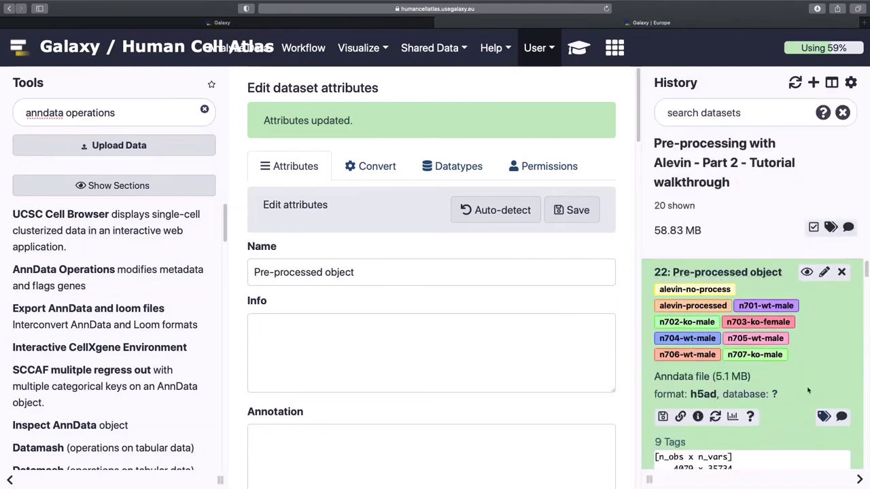
scroll(679, 313, "down", 4)
left_click(676, 306)
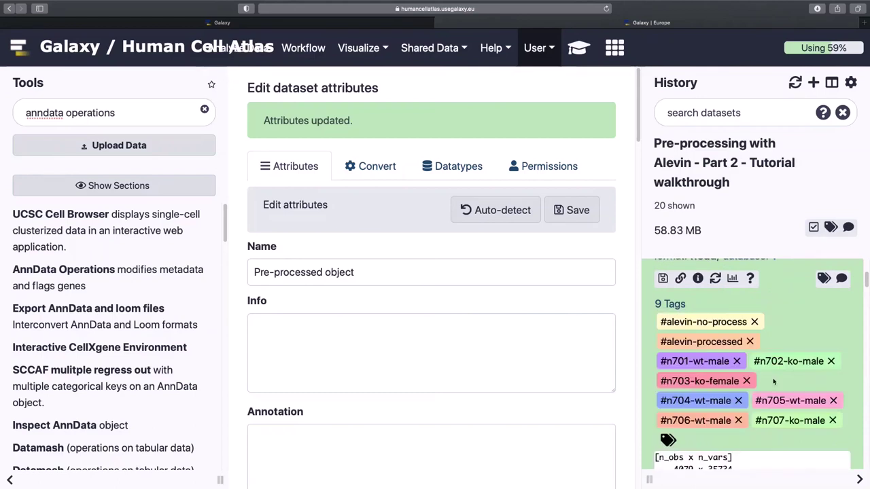
left_click(736, 362)
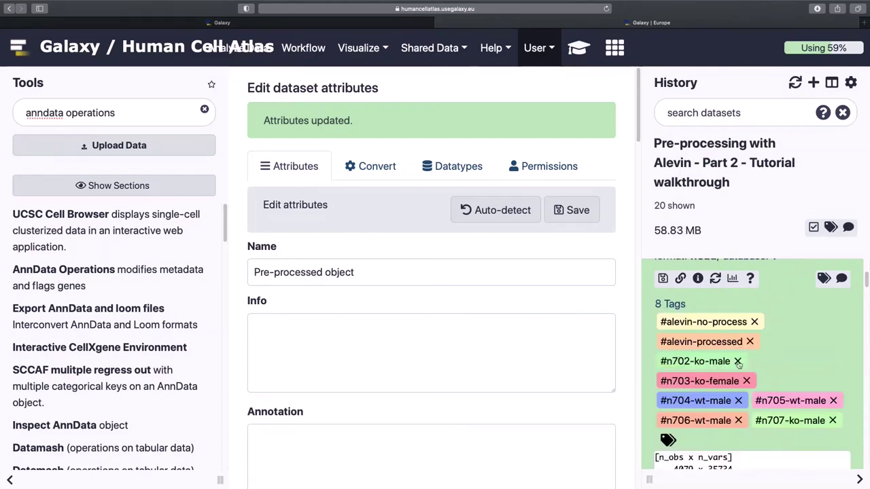
left_click(738, 362)
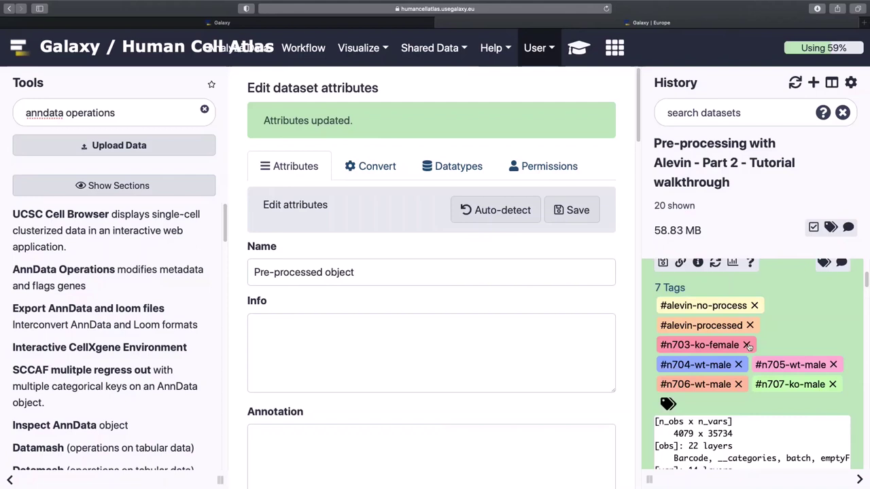
left_click(746, 345)
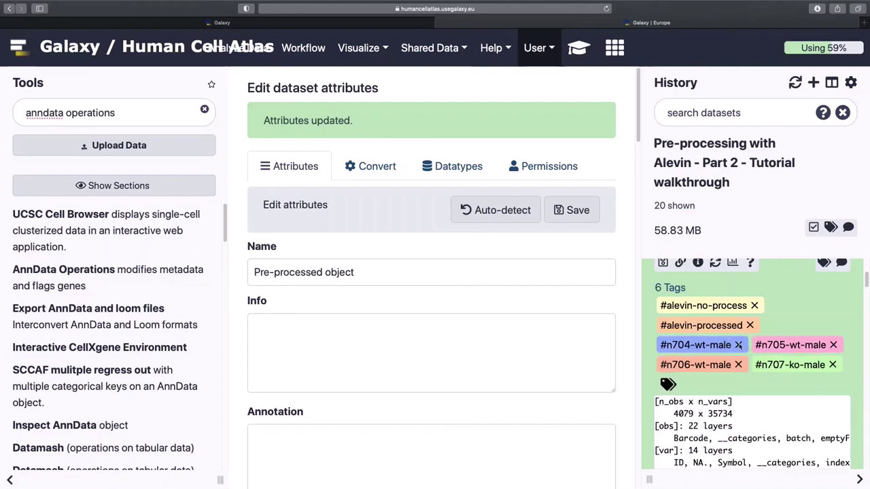
left_click(739, 346)
left_click(739, 313)
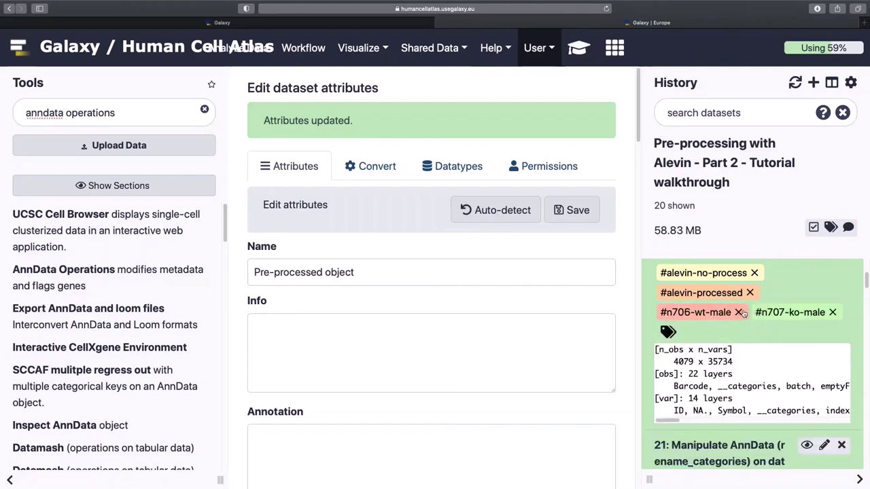
left_click(738, 311)
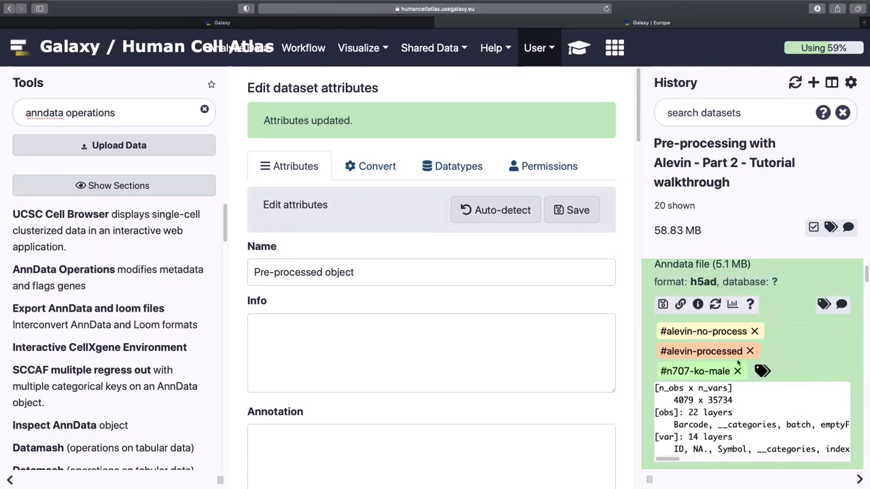
left_click(738, 370)
left_click(750, 352)
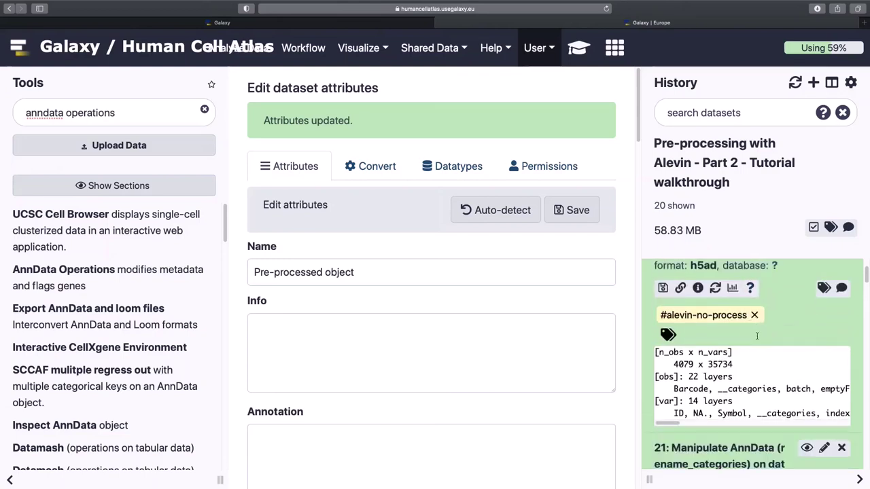
left_click(757, 318)
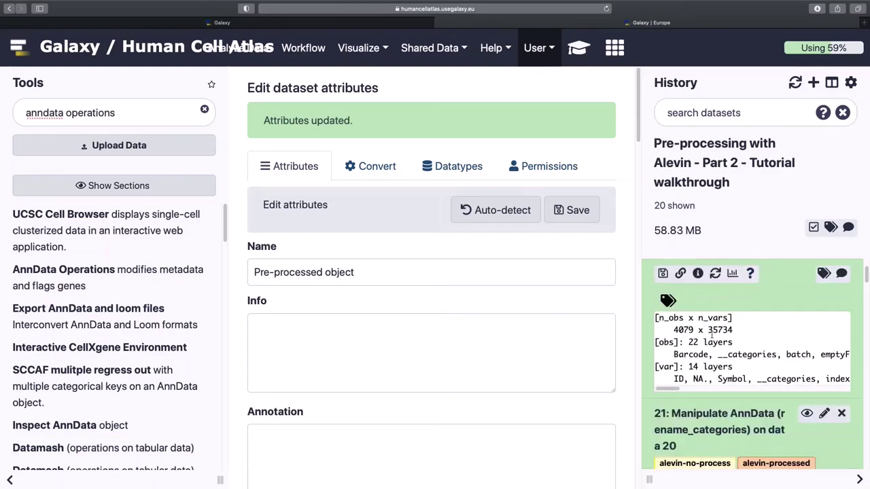
Add the tag #400k to the Pre-processed object dataset 22 and collapse its details.
left_click(685, 298)
type("#")
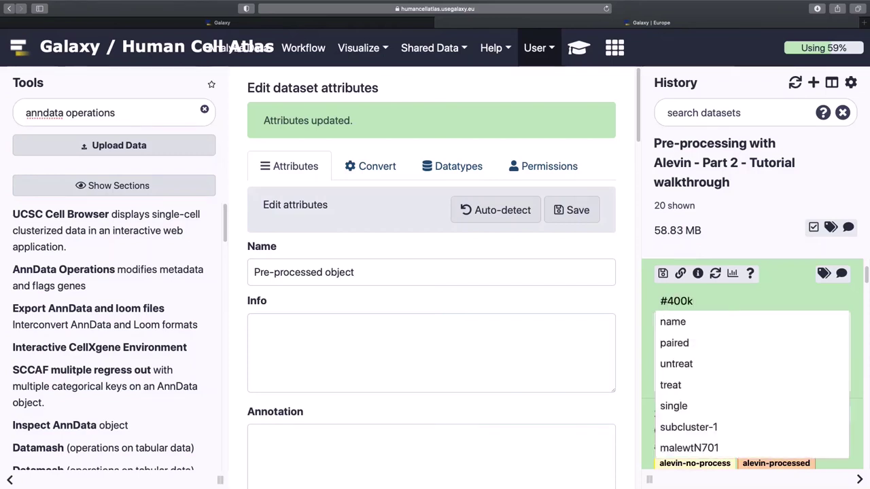
type("400k")
key("Return")
scroll(729, 284, "up", 2)
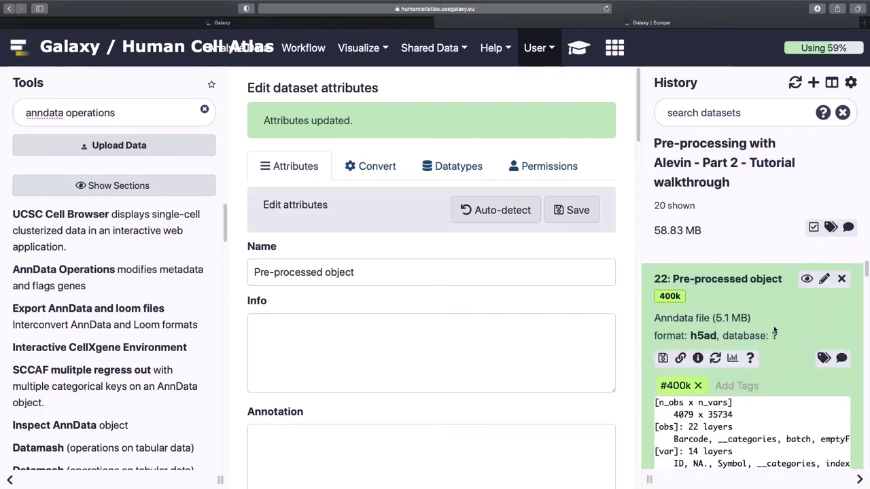
left_click(728, 278)
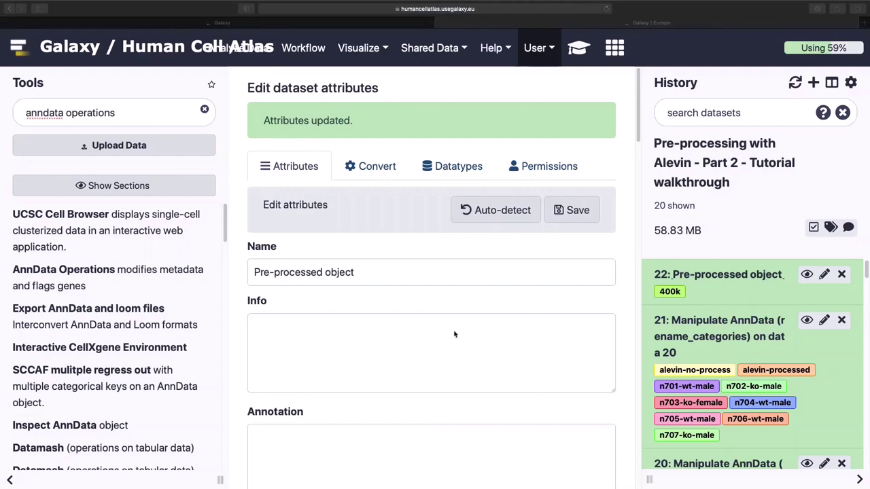
Find the EBI SCXA Data Retrieval tool and open its form.
key("super+a")
type("E")
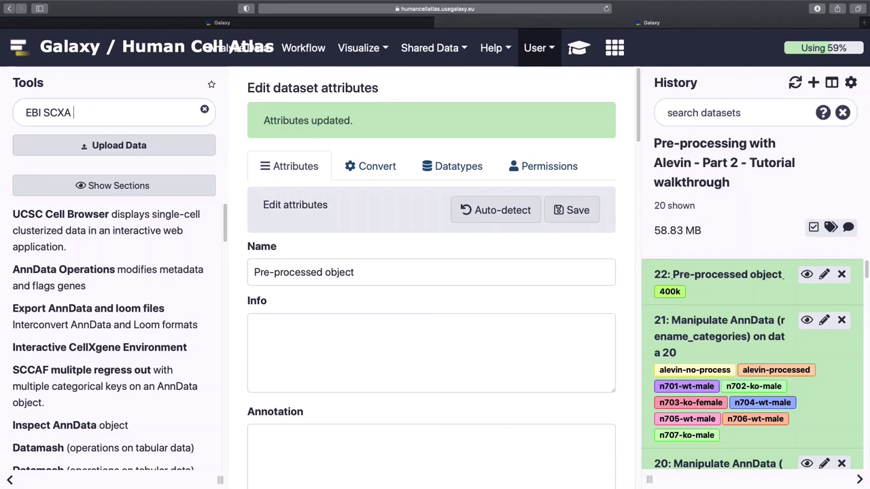
type("BI SCXA Data Retrieval")
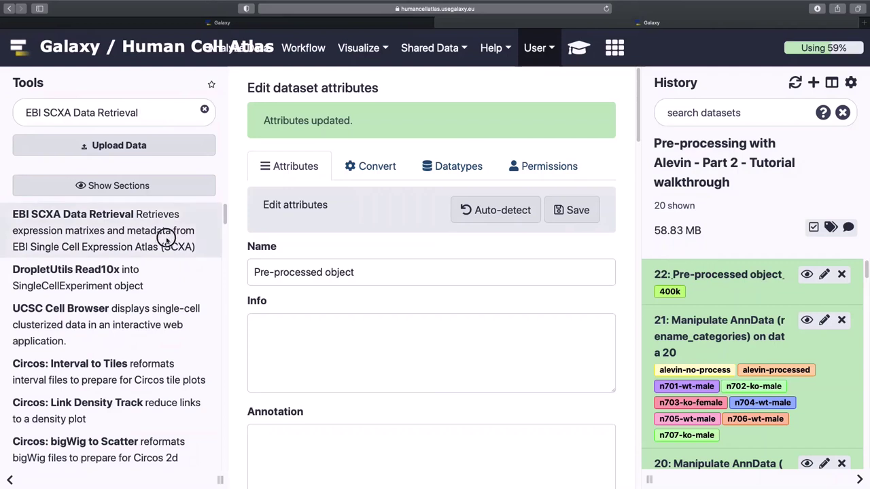
left_click(167, 238)
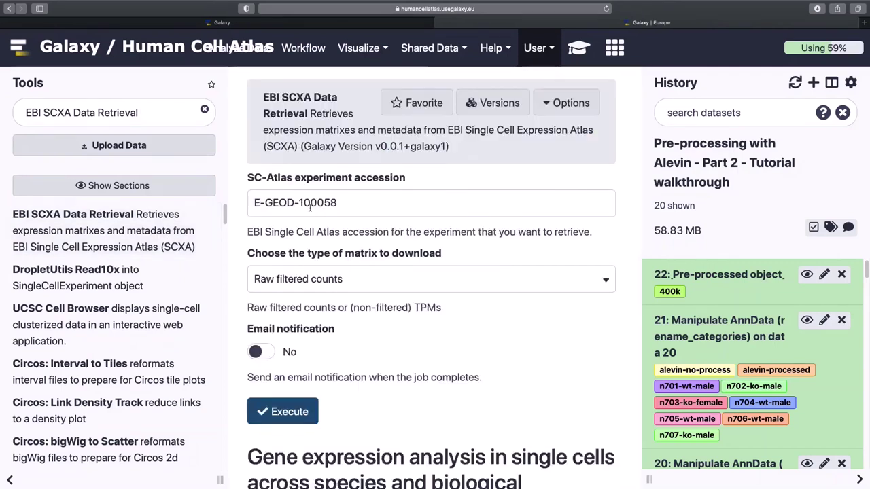
Set the SC-Atlas experiment accession to E-MTAB-6945, keep Raw filtered counts as the matrix type, and execute the retrieval job.
left_click_drag(265, 204, 401, 205)
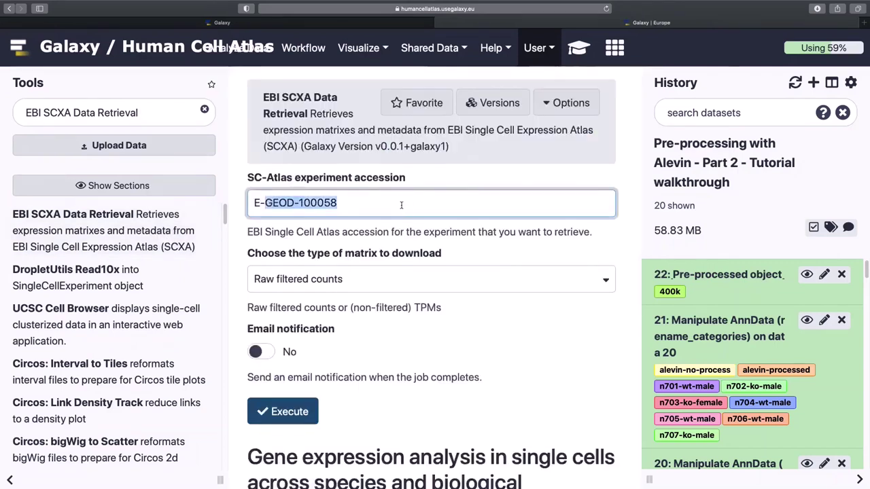
type("MTAB-6945")
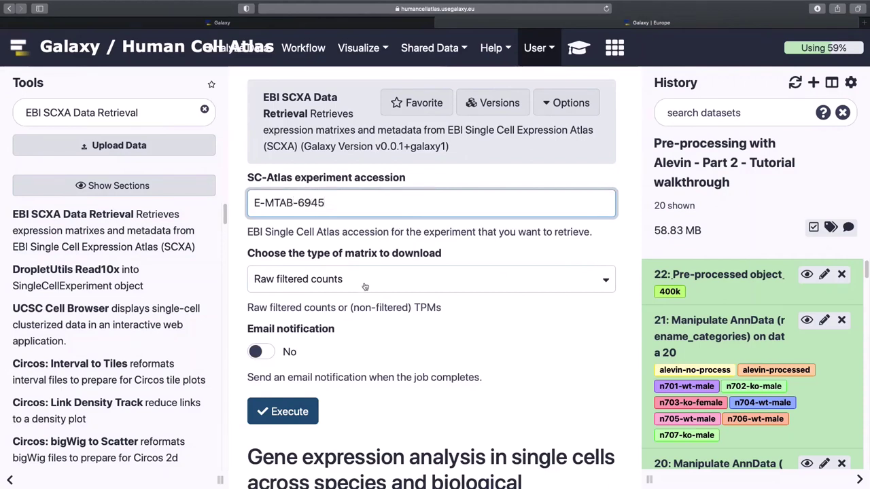
left_click(371, 309)
scroll(382, 358, "down", 2)
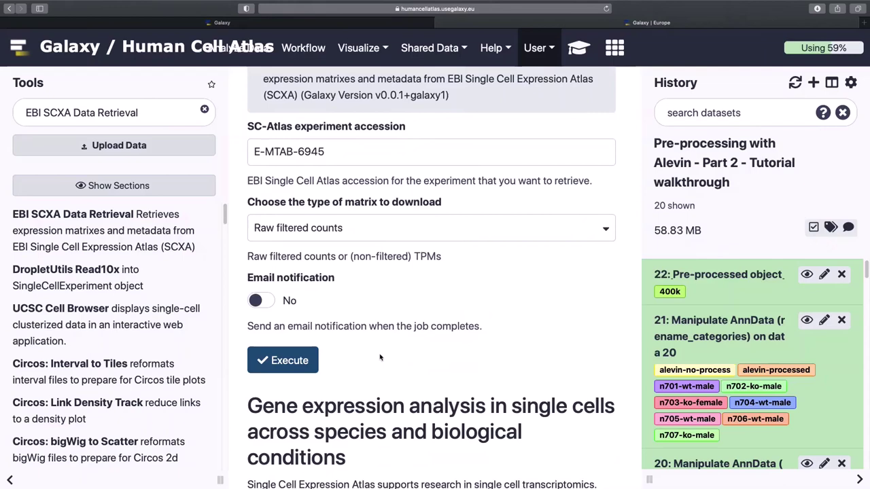
scroll(334, 322, "up", 1)
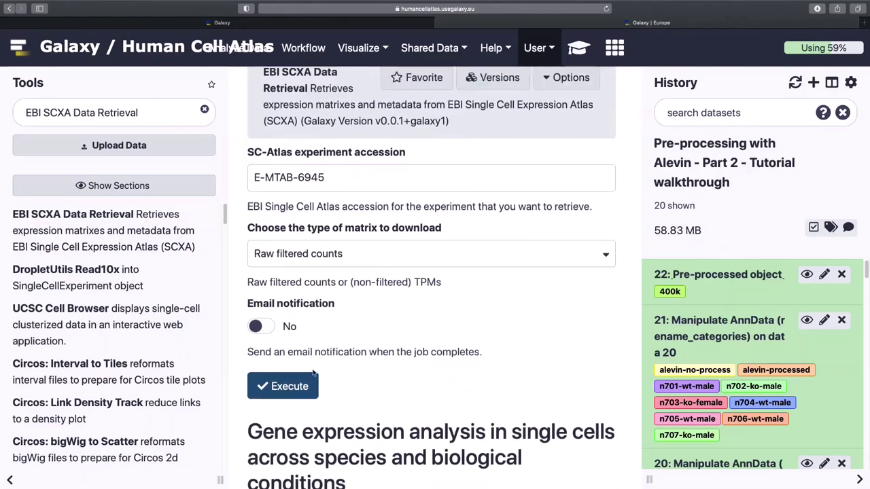
left_click(287, 384)
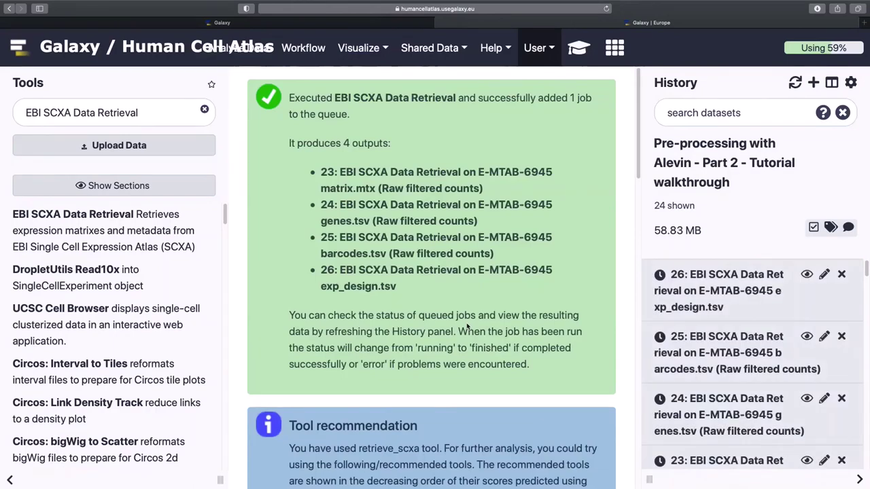
scroll(756, 348, "down", 2)
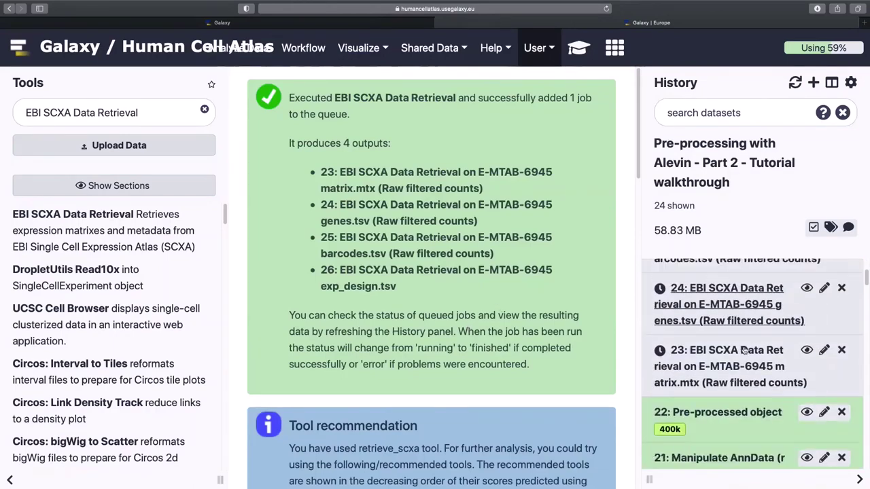
scroll(730, 398, "up", 2)
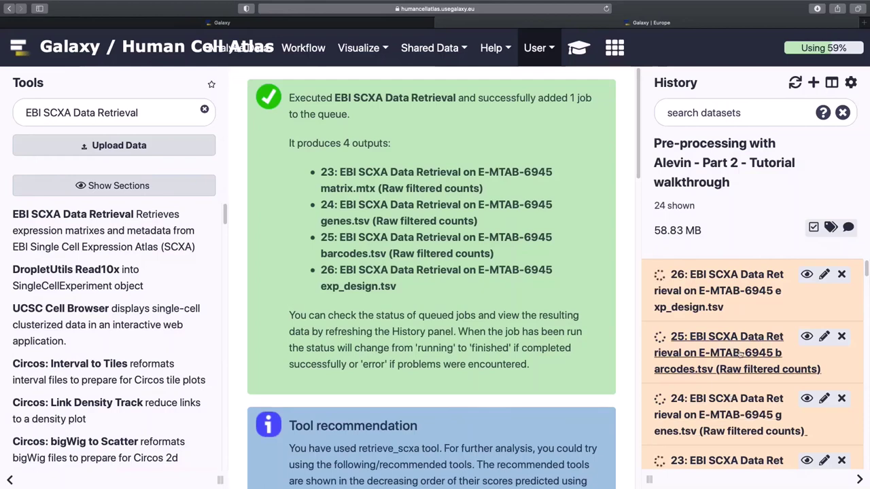
scroll(635, 447, "down", 1)
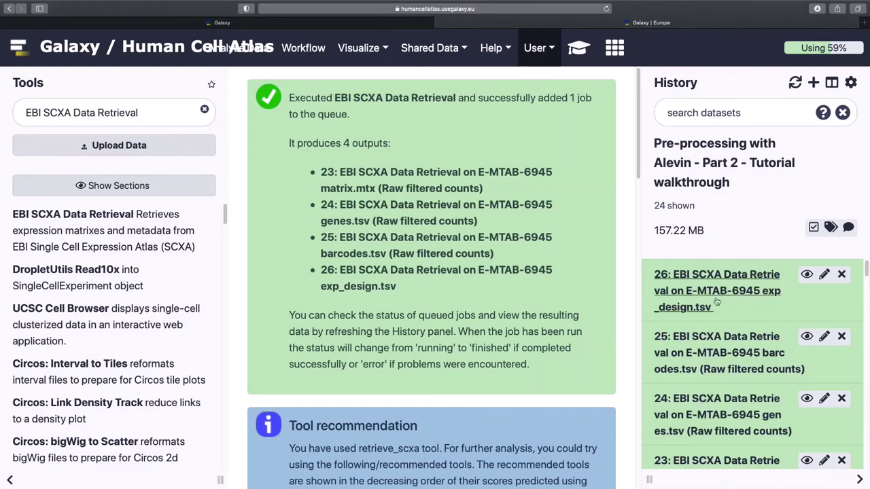
scroll(717, 309, "down", 2)
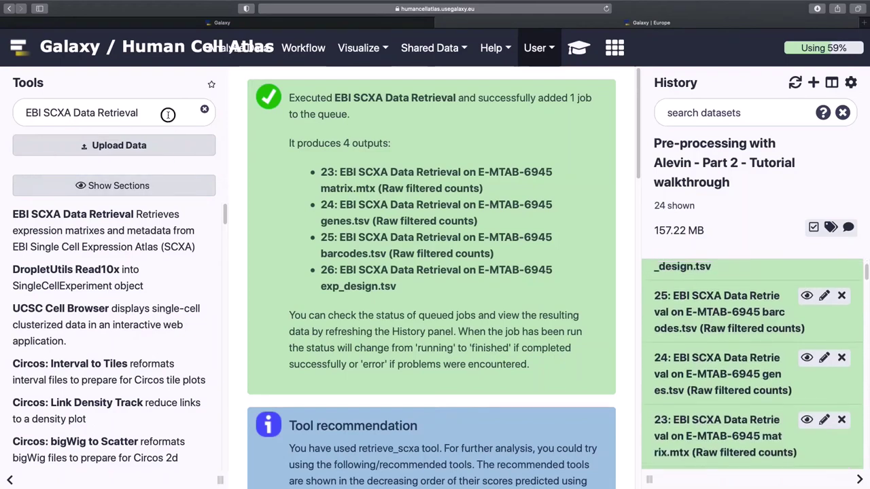
Search the tools for Scanpy read10x and open the Scanpy Read10x form.
left_click_drag(166, 113, 25, 113)
type("scanpy")
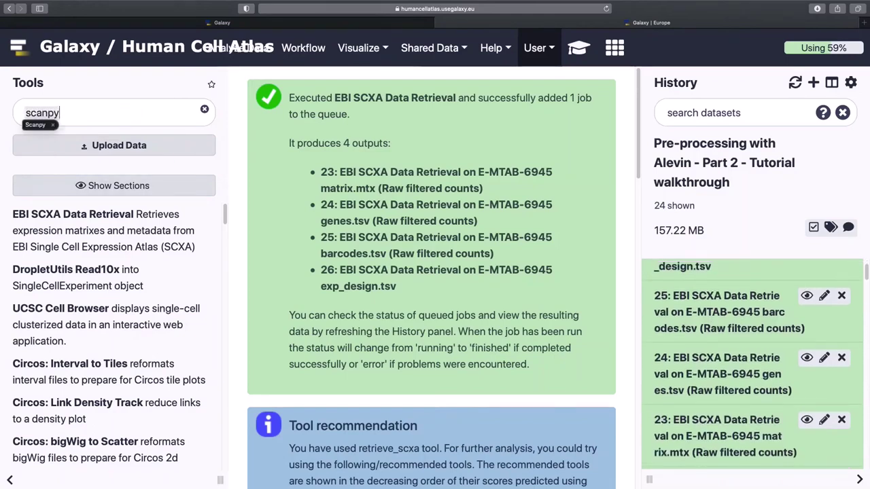
key("Down")
key("Return")
type("read10")
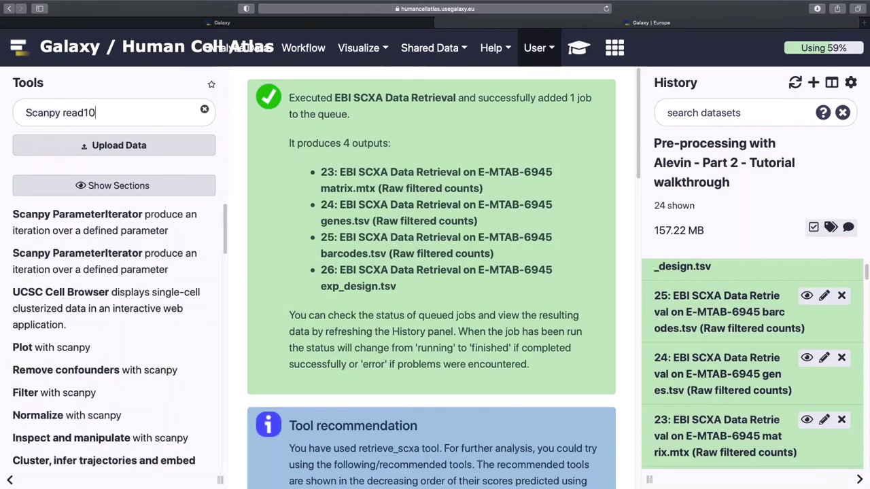
type("x")
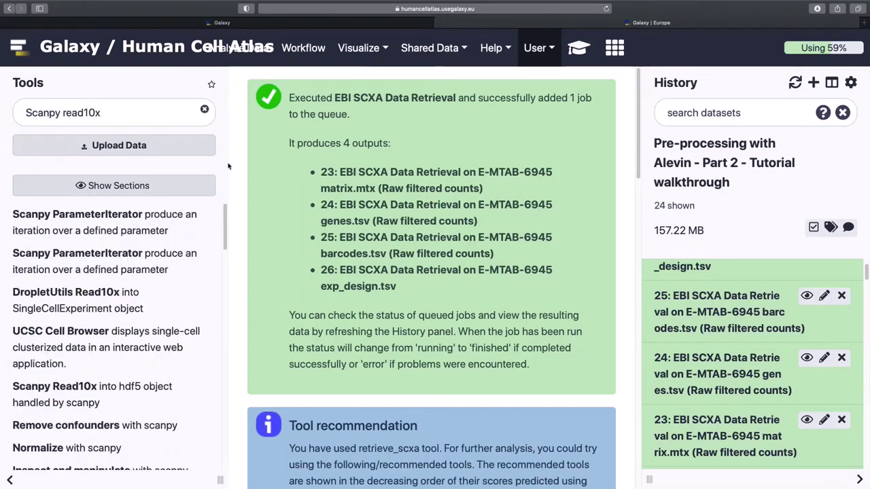
left_click(144, 388)
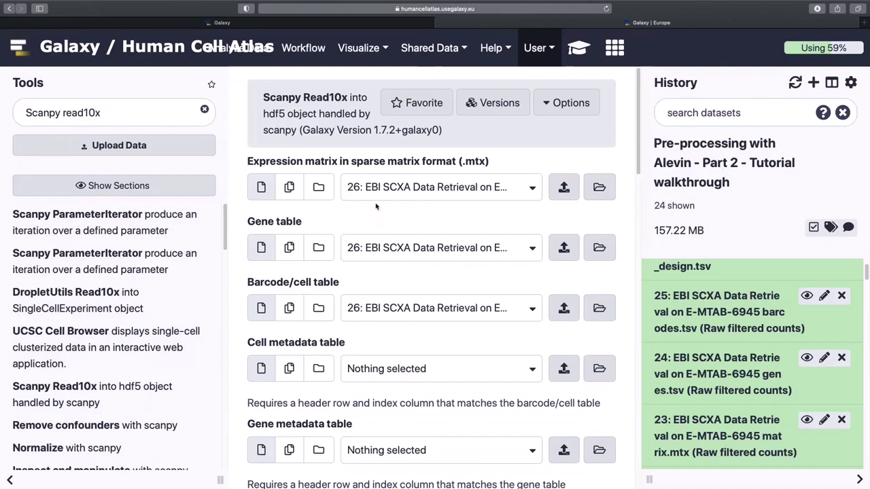
Set the expression matrix to dataset 23, the E-MTAB-6945 matrix.mtx, and the gene table to dataset 24, genes.tsv.
left_click(425, 190)
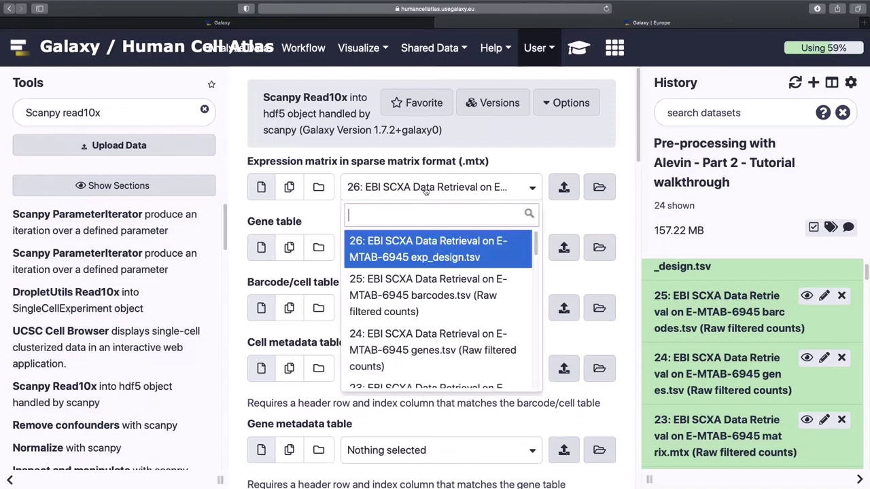
scroll(418, 353, "down", 1)
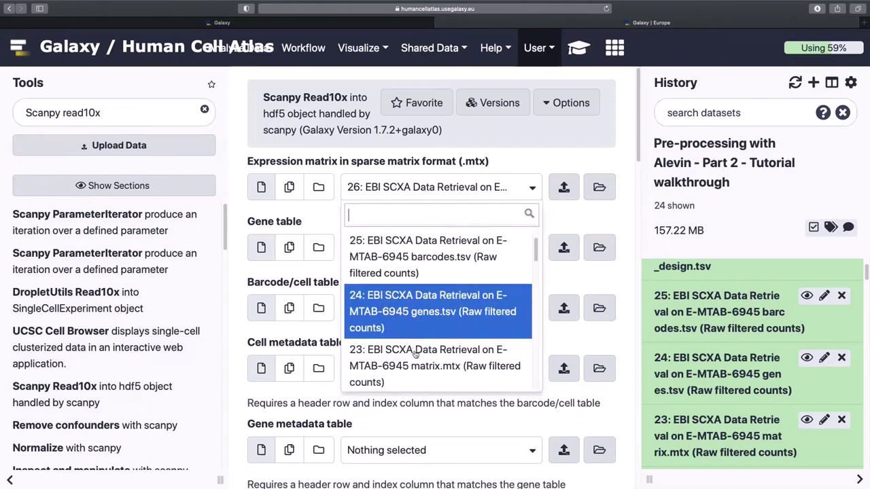
left_click(411, 370)
left_click(416, 249)
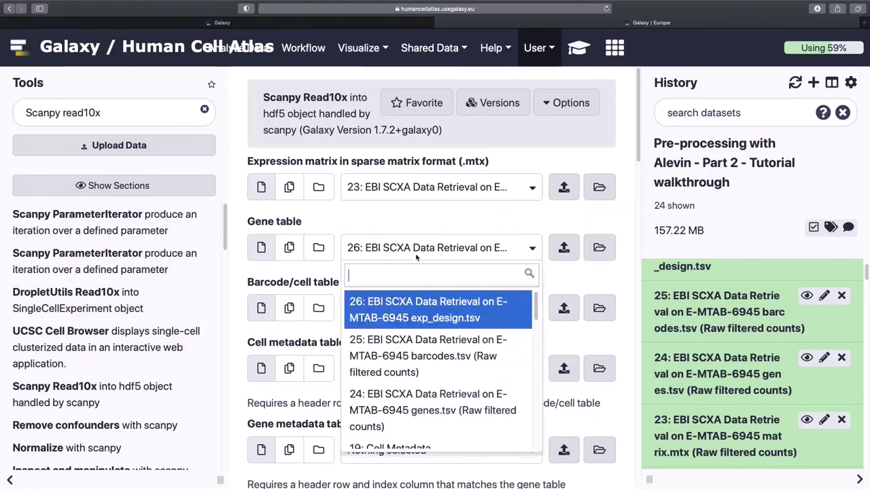
left_click(413, 401)
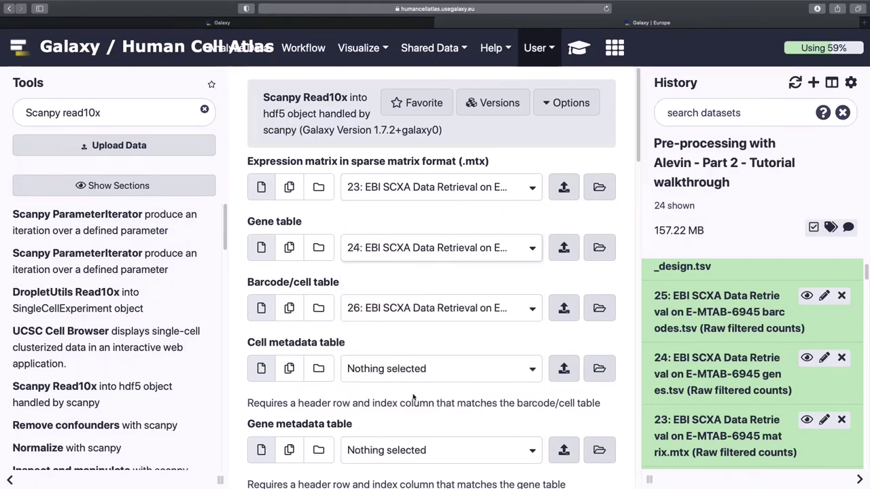
Set the barcode/cell table to dataset 25, barcodes.tsv, and the cell metadata table to dataset 26, exp_design.tsv.
left_click(412, 315)
scroll(417, 217, "down", 5)
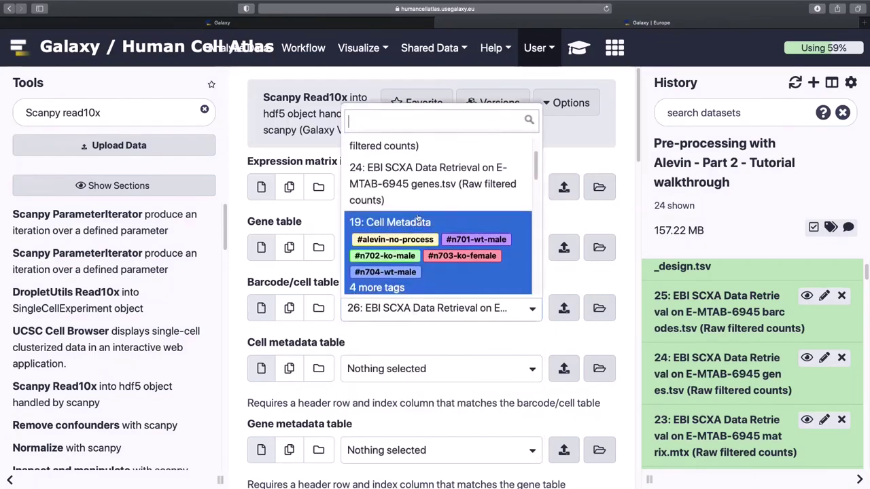
scroll(418, 217, "down", 1)
scroll(418, 216, "up", 5)
left_click(424, 197)
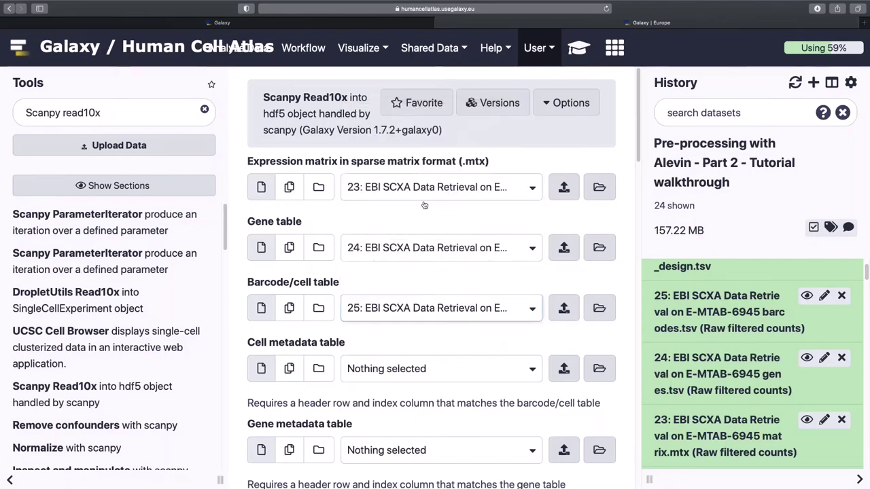
left_click(413, 360)
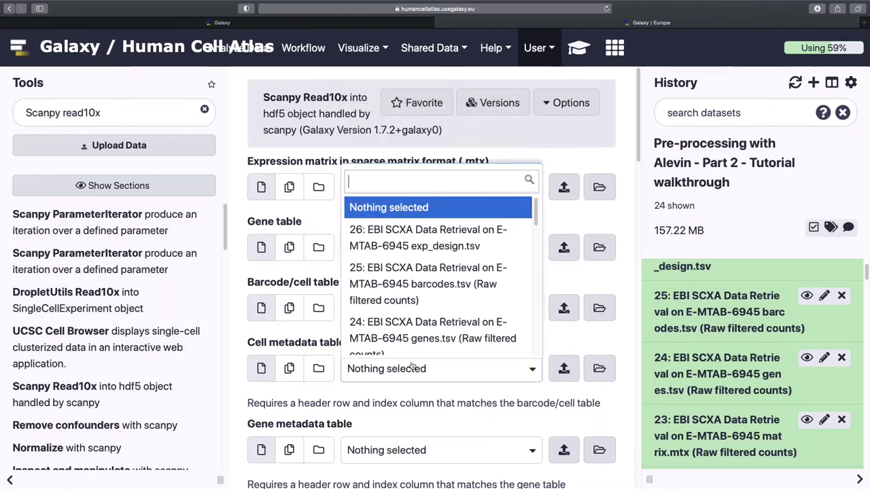
left_click(422, 248)
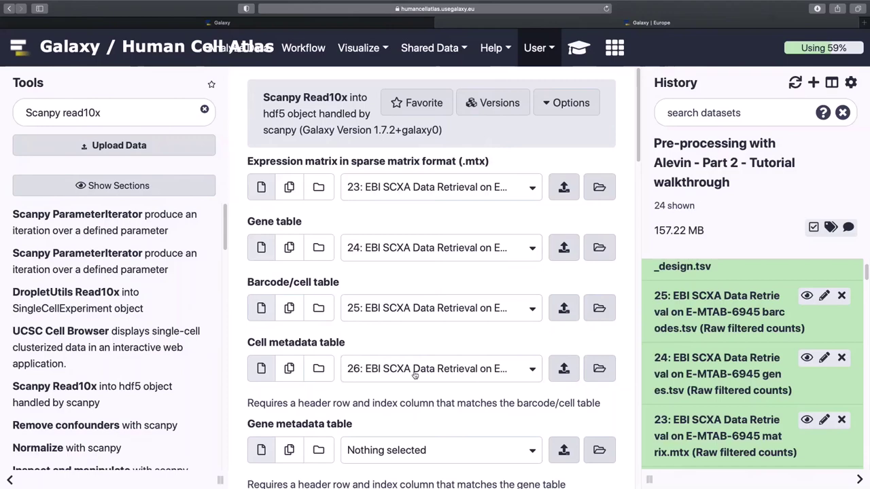
Set the gene metadata table to dataset 24, genes.tsv, keep AnnData format as the output, and execute the Scanpy Read10x job.
scroll(420, 387, "down", 4)
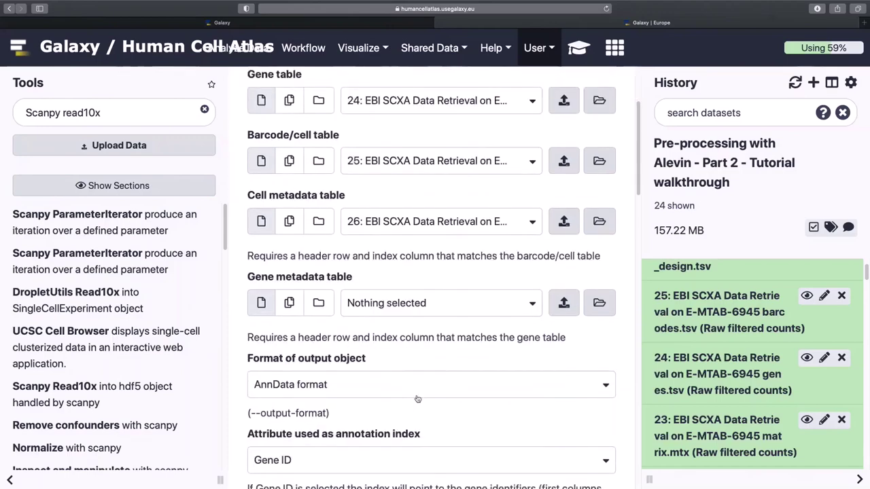
left_click(417, 305)
scroll(420, 235, "down", 2)
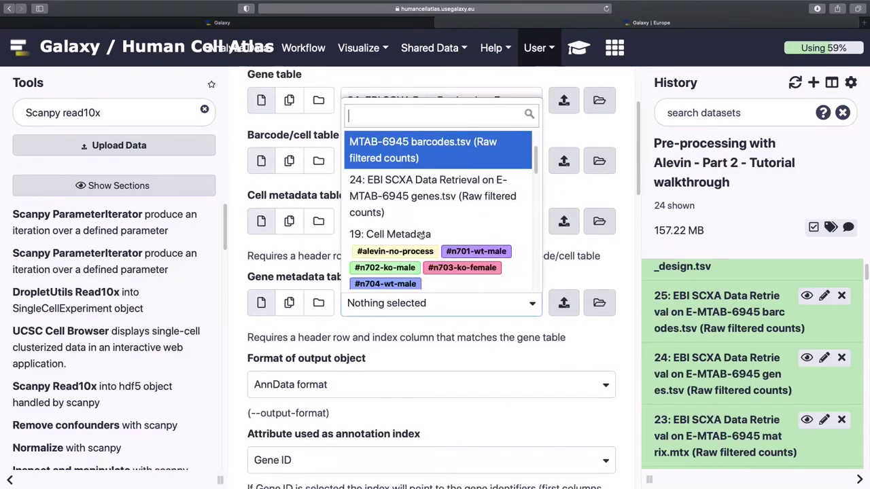
scroll(421, 235, "up", 2)
left_click(428, 269)
scroll(428, 272, "down", 5)
left_click(281, 334)
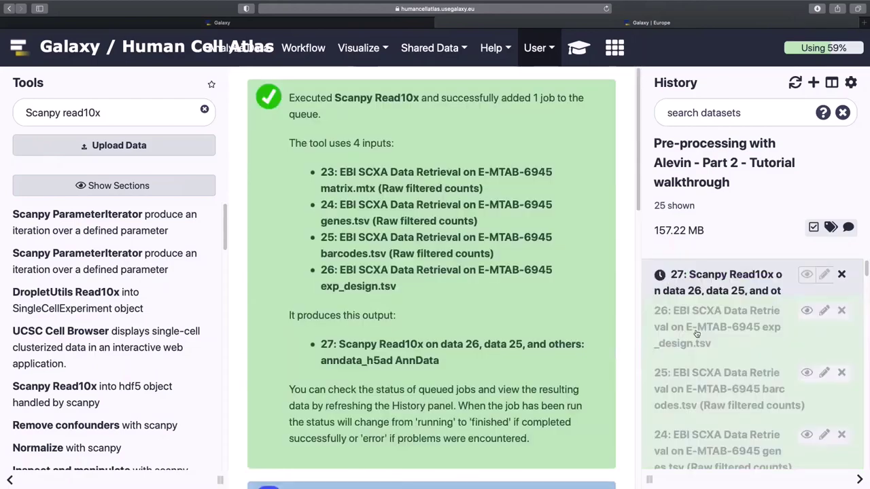